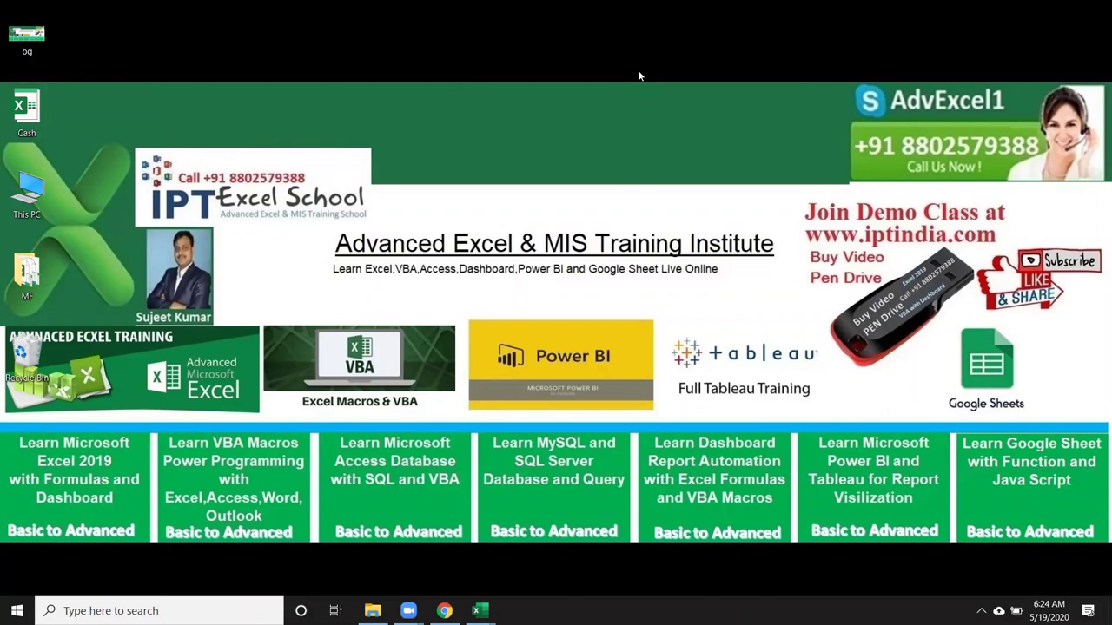
Restore the DataP workbook window from the taskbar and select a cell in its sales table
{"action": "mouse_move", "coordinate": [477, 611]}
{"action": "left_click", "coordinate": [578, 571]}
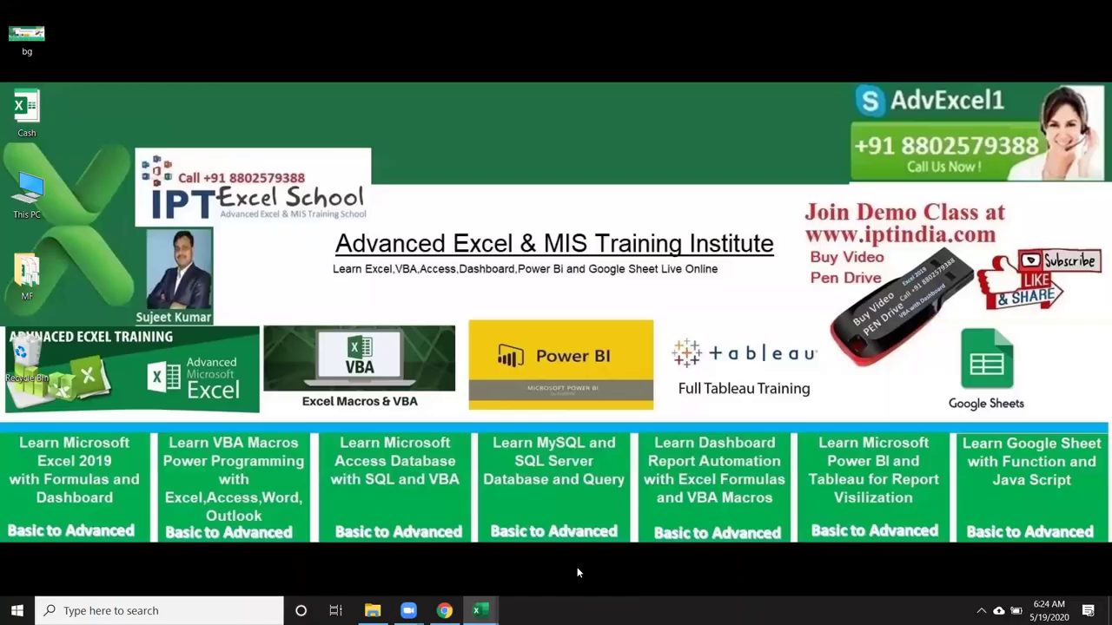
{"action": "left_click", "coordinate": [597, 293]}
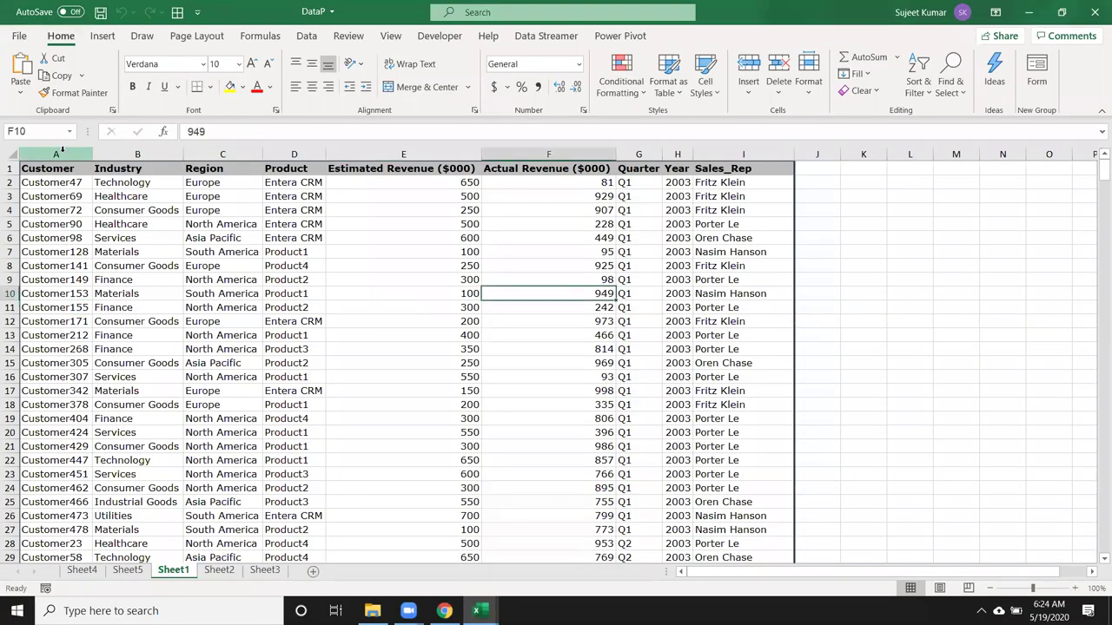
{"action": "left_click_drag", "start_coordinate": [83, 154], "coordinate": [695, 134]}
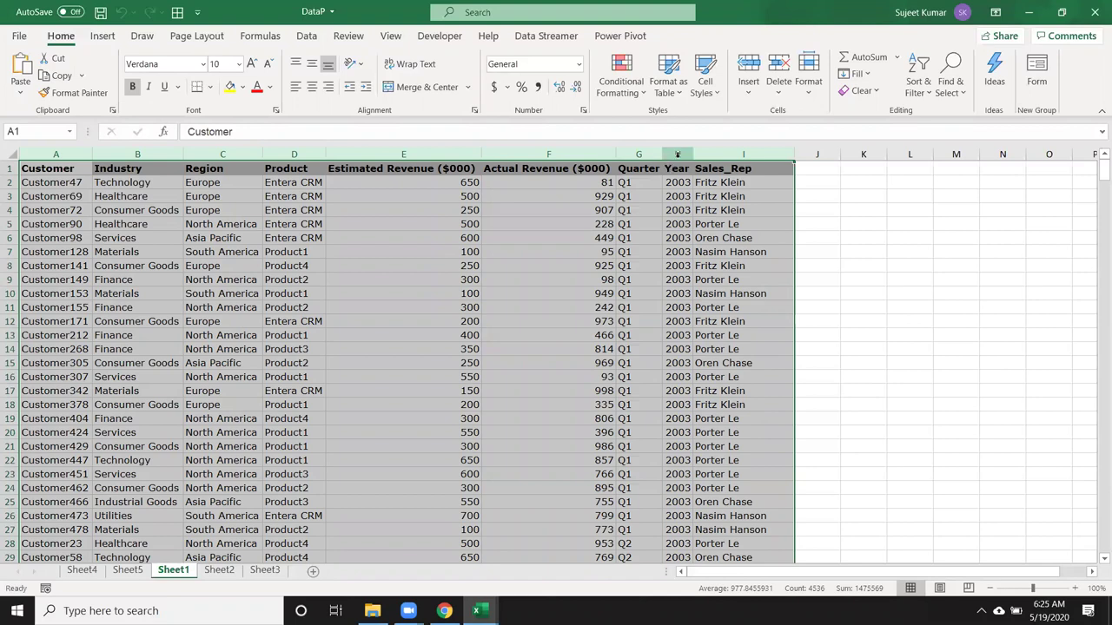
{"action": "key", "text": "Return"}
{"action": "key", "text": "Return"}
{"action": "key", "text": "Return"}
{"action": "key", "text": "Return"}
{"action": "key", "text": "Return"}
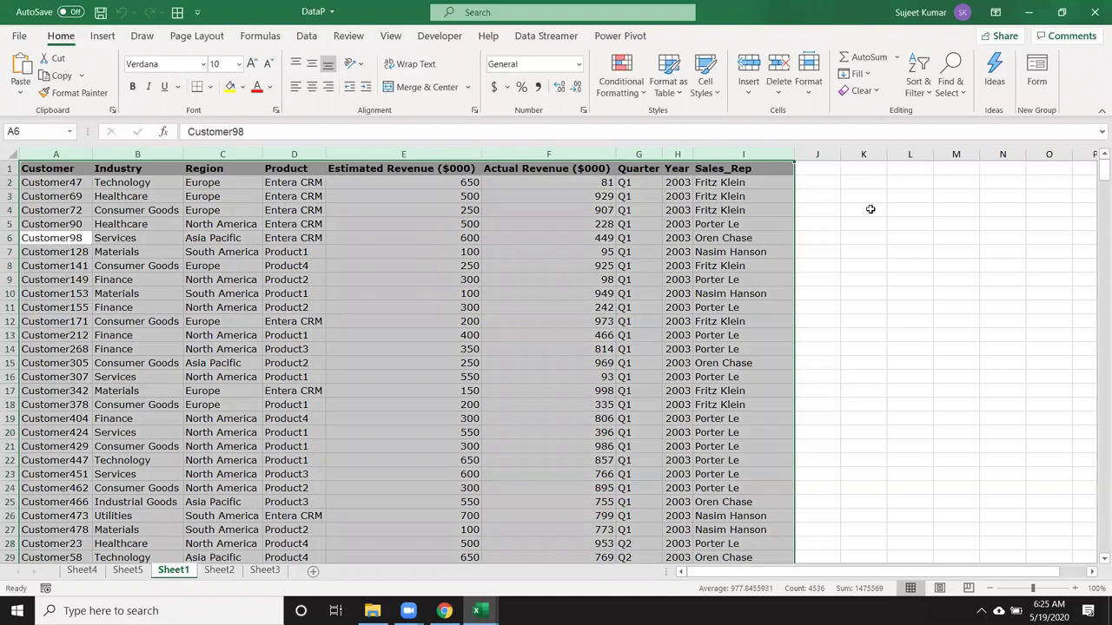
{"action": "left_click", "coordinate": [754, 226]}
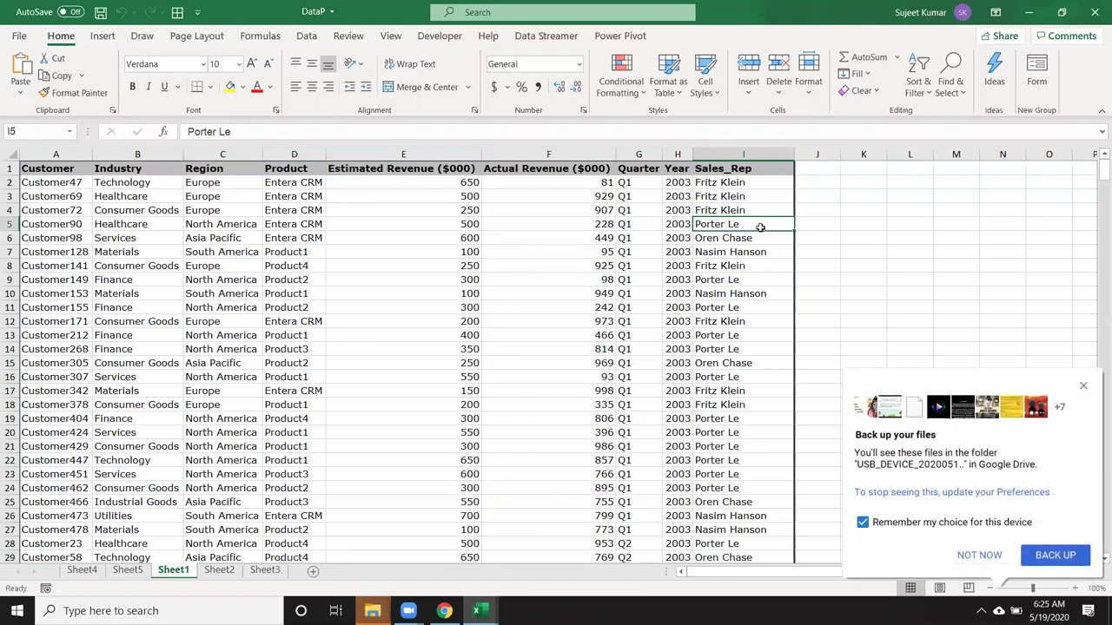
{"action": "left_click", "coordinate": [1082, 387]}
{"action": "left_click", "coordinate": [445, 310]}
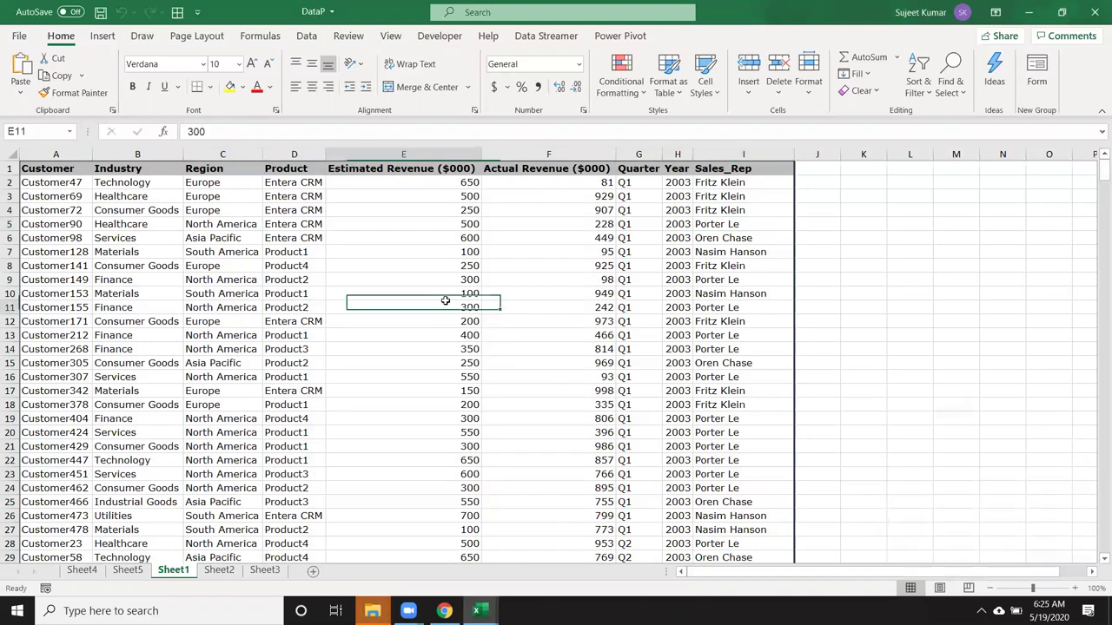
{"action": "left_click", "coordinate": [567, 189]}
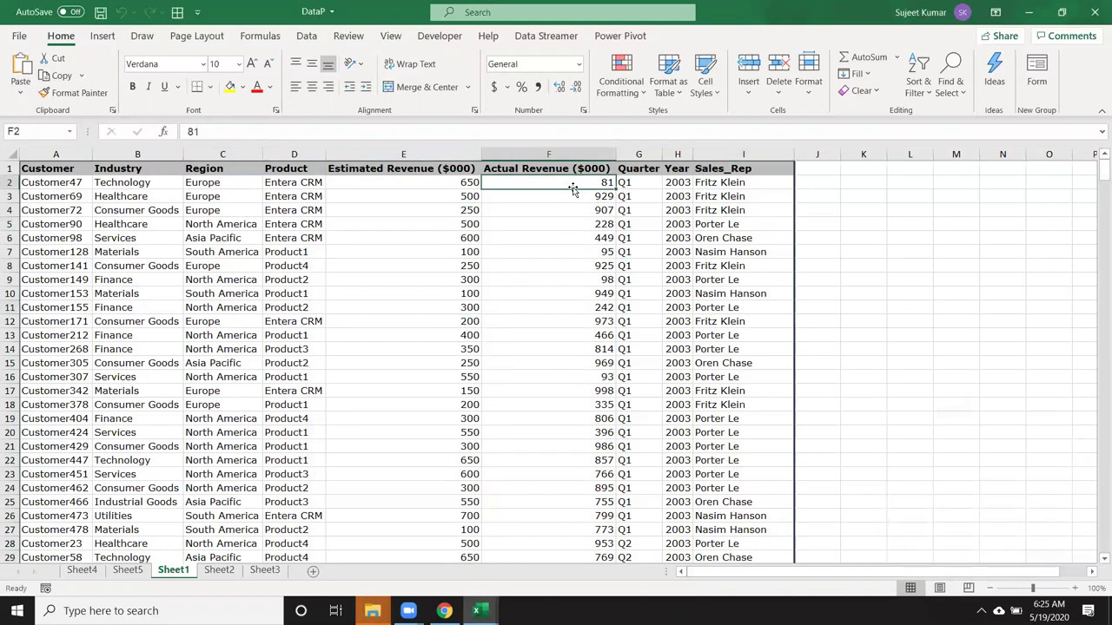
{"action": "scroll", "coordinate": [579, 280], "scroll_direction": "down", "scroll_amount": 5}
{"action": "scroll", "coordinate": [579, 285], "scroll_direction": "up", "scroll_amount": 5}
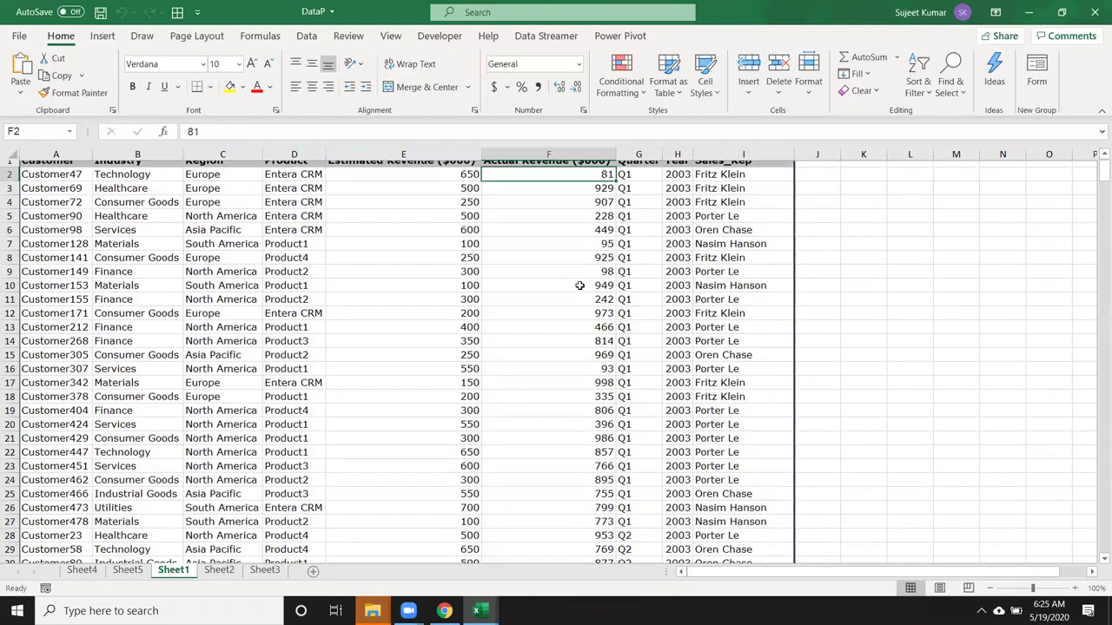
{"action": "left_click", "coordinate": [561, 169]}
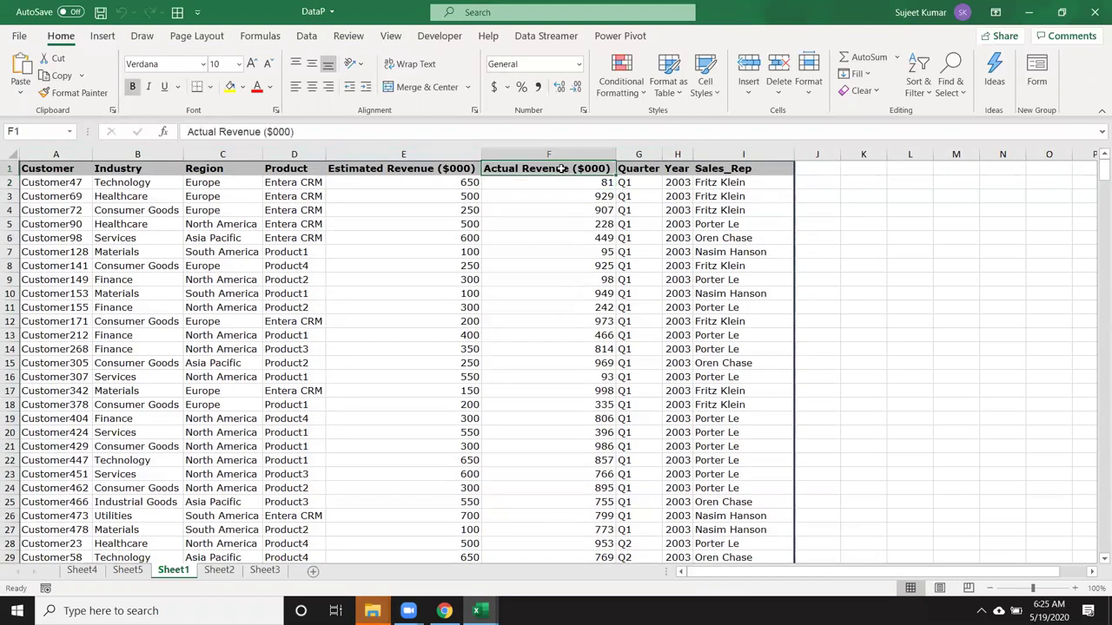
Sort the sales table by Actual Revenue, largest first
{"action": "left_click", "coordinate": [907, 96]}
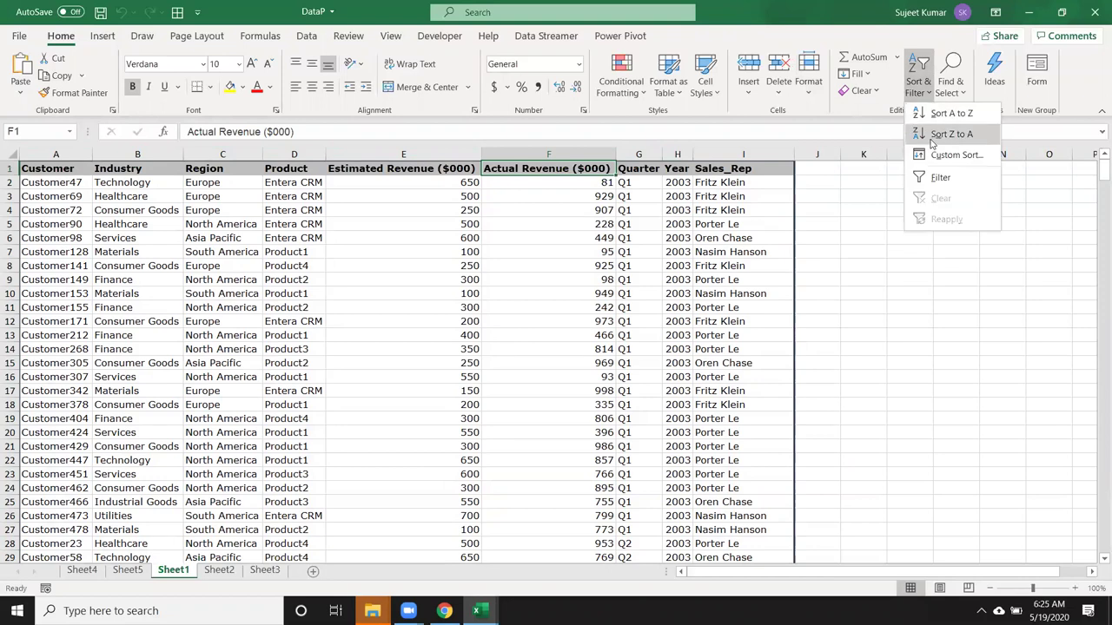
{"action": "left_click", "coordinate": [926, 135]}
{"action": "left_click_drag", "start_coordinate": [563, 167], "coordinate": [555, 251]}
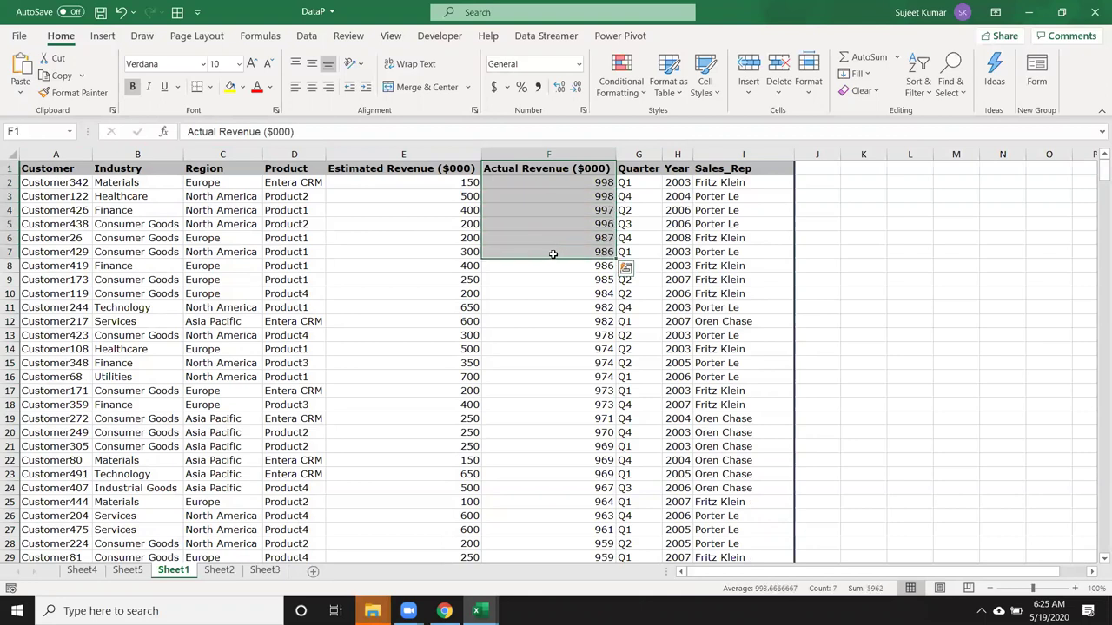
Re-sort by Estimated Revenue smallest first, then select the Product header
{"action": "left_click", "coordinate": [461, 173]}
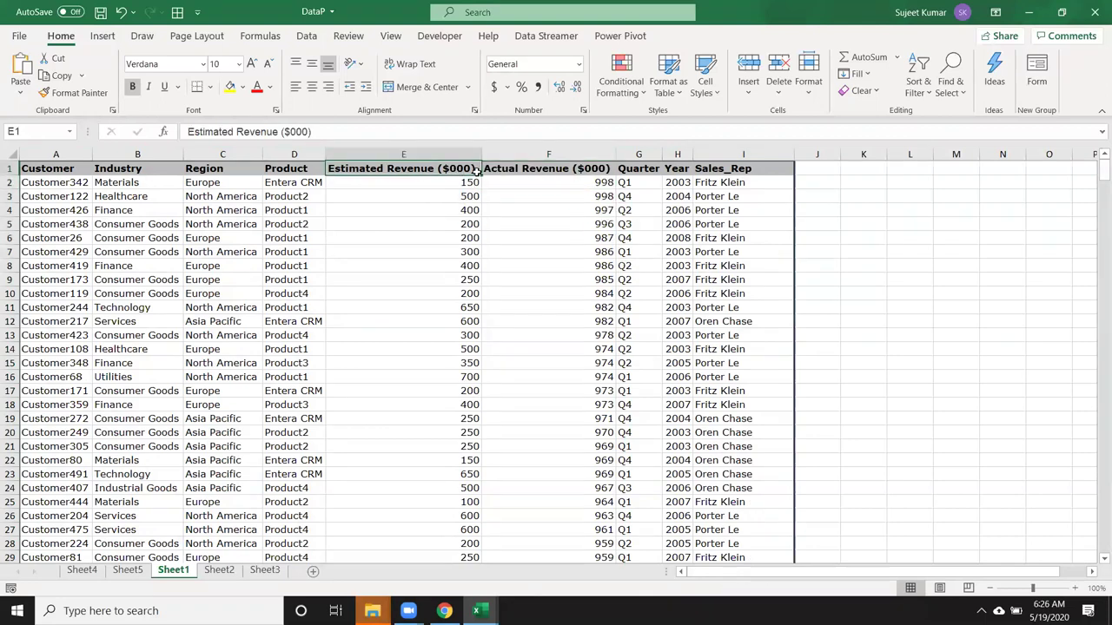
{"action": "left_click", "coordinate": [934, 100]}
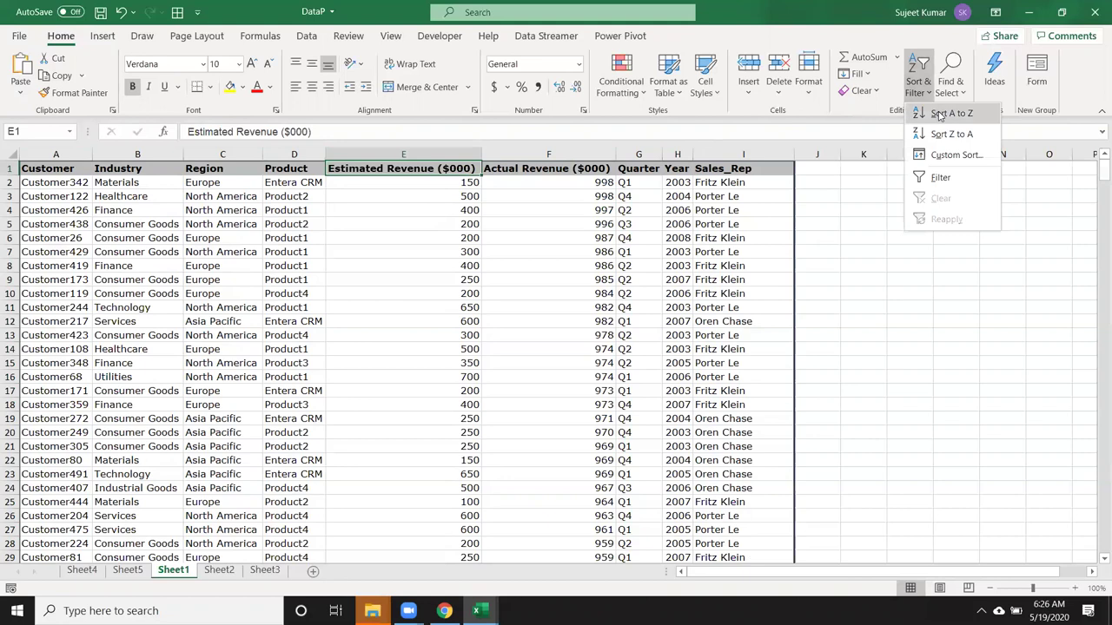
{"action": "left_click", "coordinate": [943, 117]}
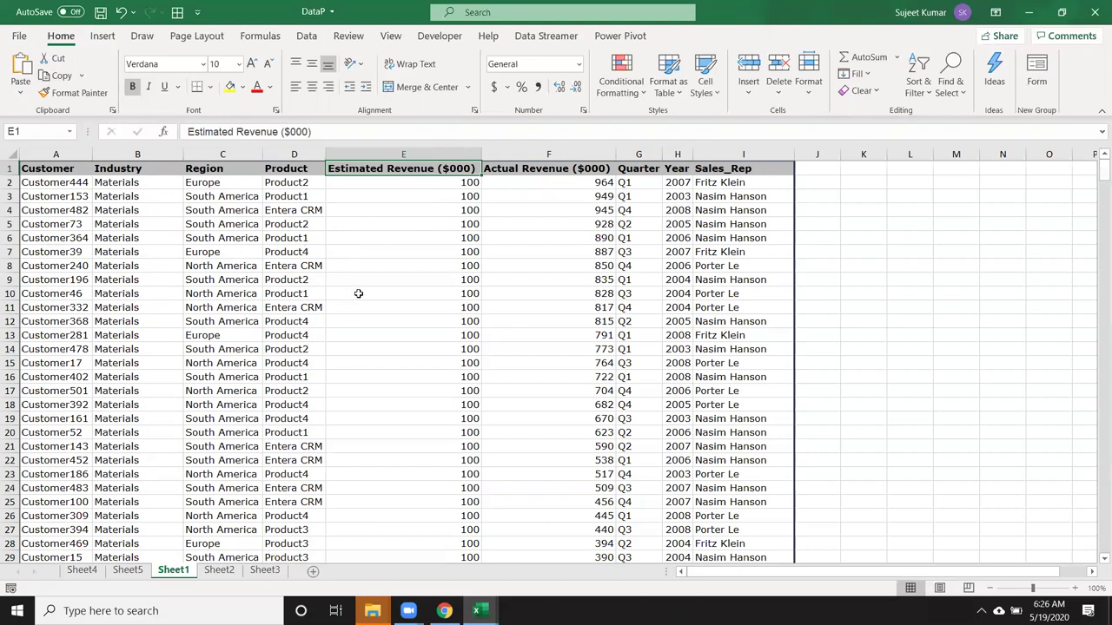
{"action": "left_click", "coordinate": [242, 193]}
{"action": "left_click", "coordinate": [218, 172]}
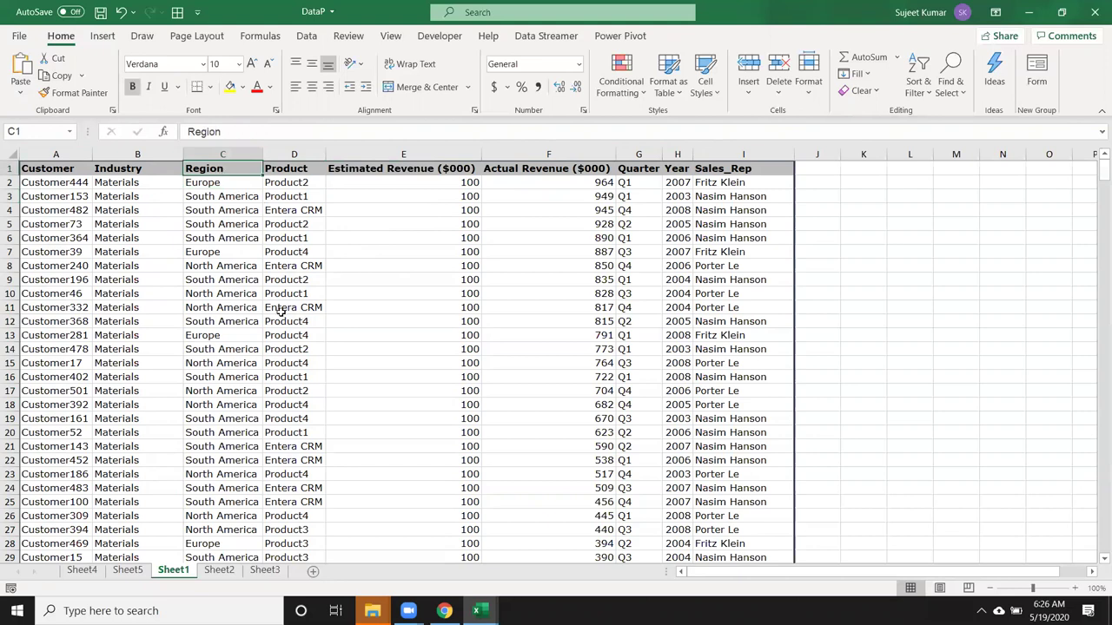
{"action": "left_click", "coordinate": [290, 173]}
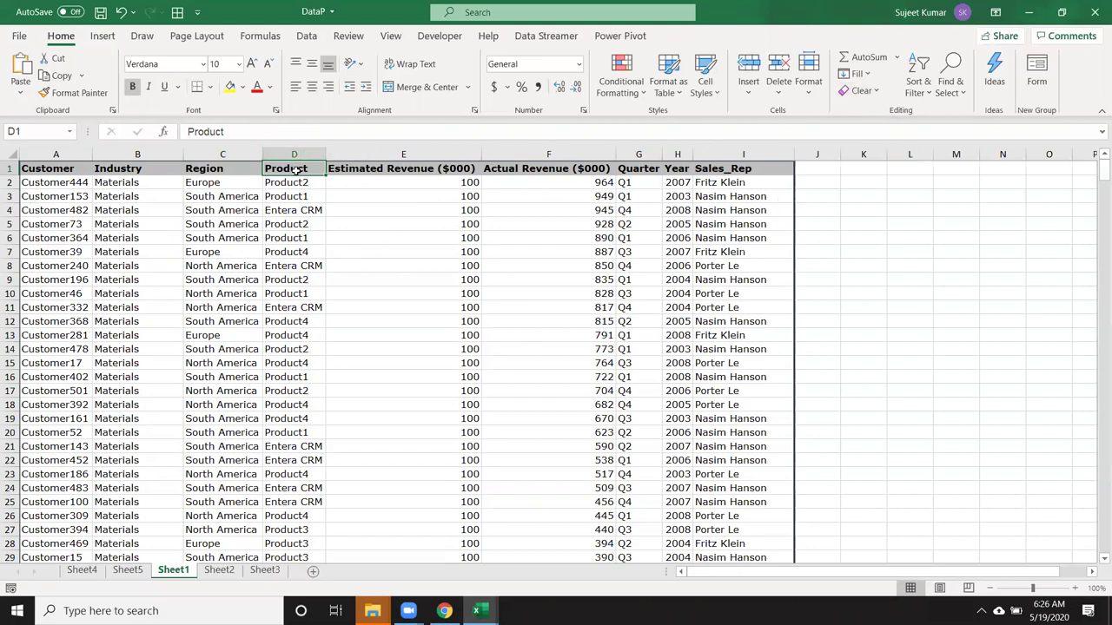
{"action": "left_click", "coordinate": [918, 96]}
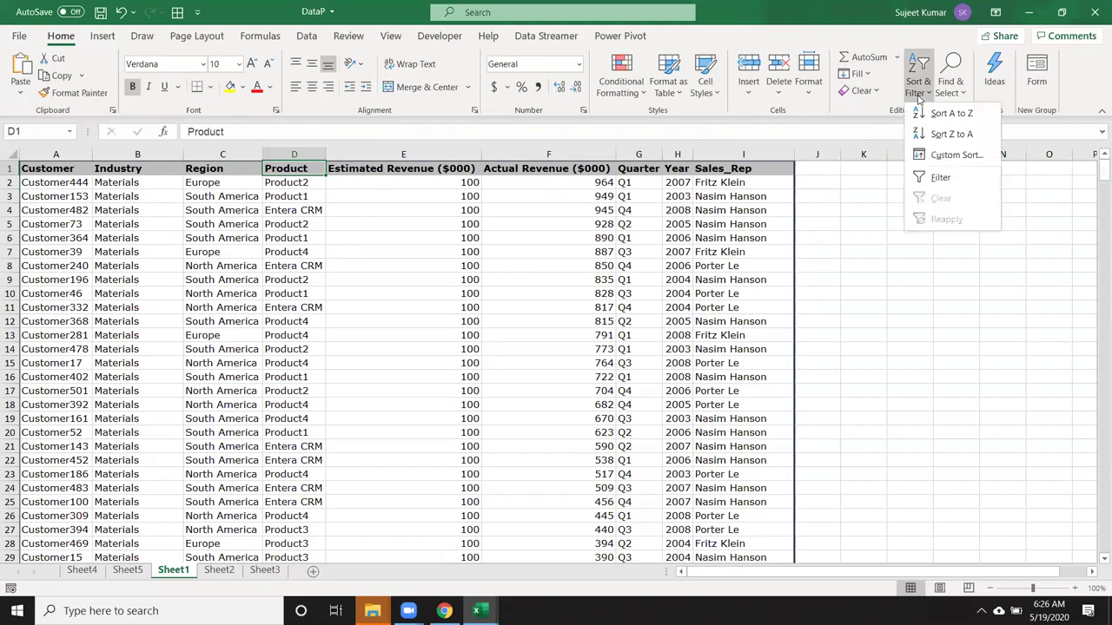
{"action": "left_click", "coordinate": [949, 114]}
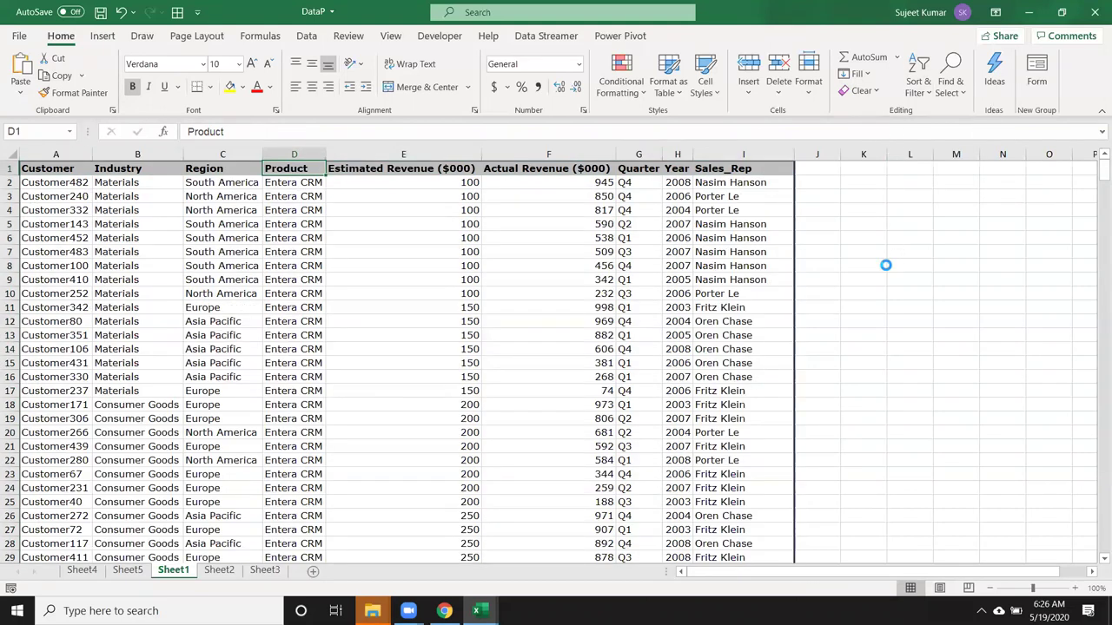
{"action": "key", "text": "ctrl+z"}
{"action": "left_click", "coordinate": [8, 337]}
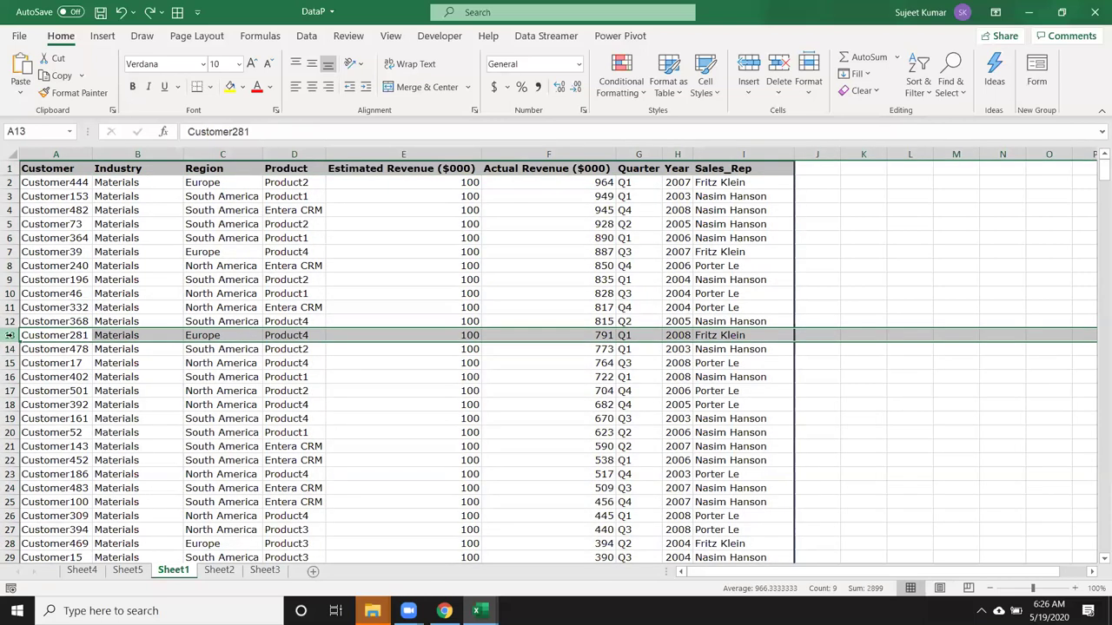
{"action": "key", "text": "ctrl+shift+plus"}
{"action": "left_click", "coordinate": [96, 401]}
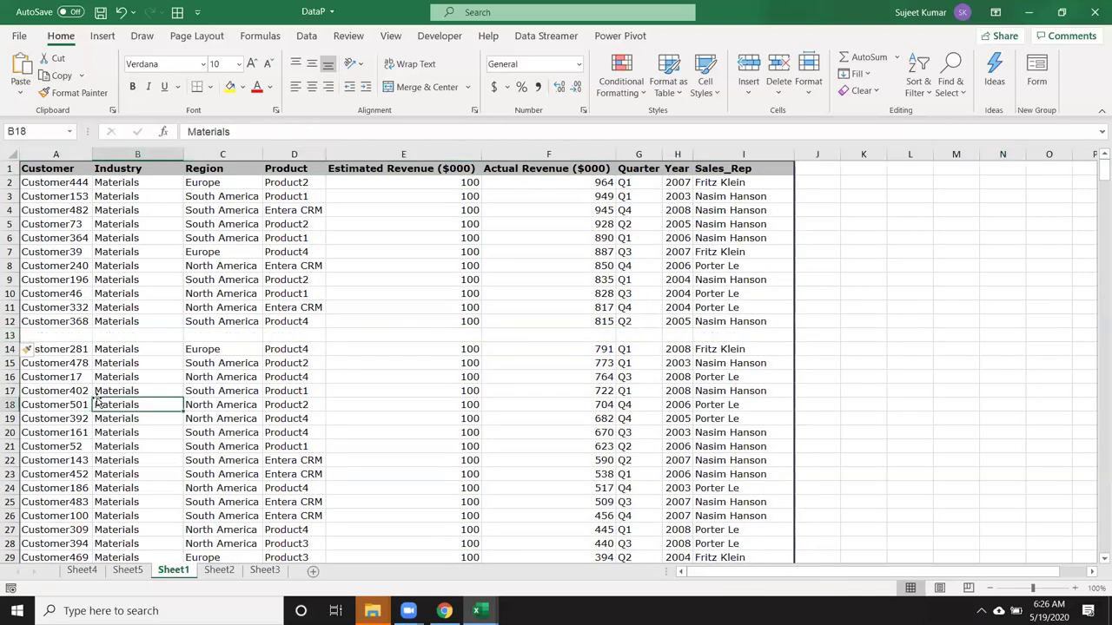
{"action": "left_click_drag", "start_coordinate": [59, 308], "coordinate": [59, 196]}
{"action": "left_click_drag", "start_coordinate": [54, 363], "coordinate": [55, 405]}
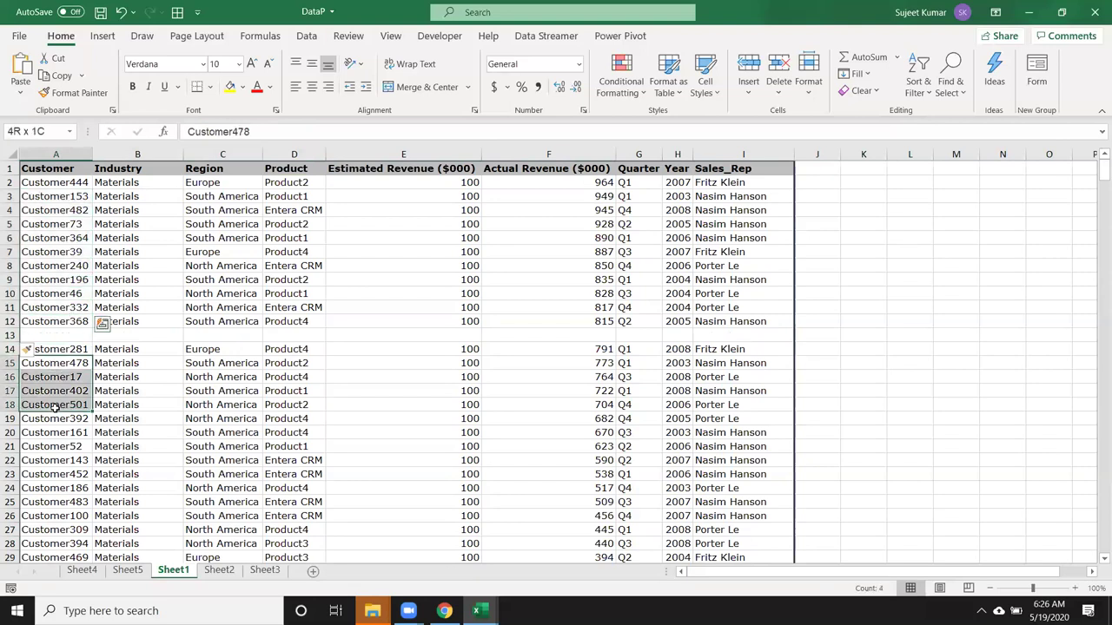
{"action": "left_click_drag", "start_coordinate": [45, 182], "coordinate": [705, 549]}
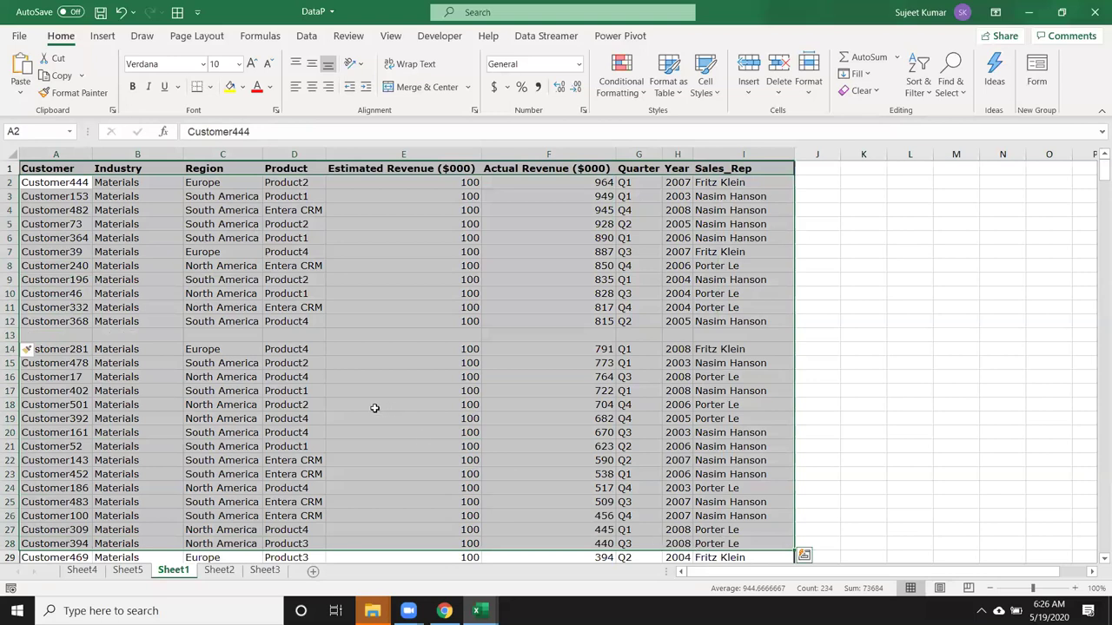
{"action": "left_click", "coordinate": [347, 401]}
{"action": "key", "text": "ctrl+z"}
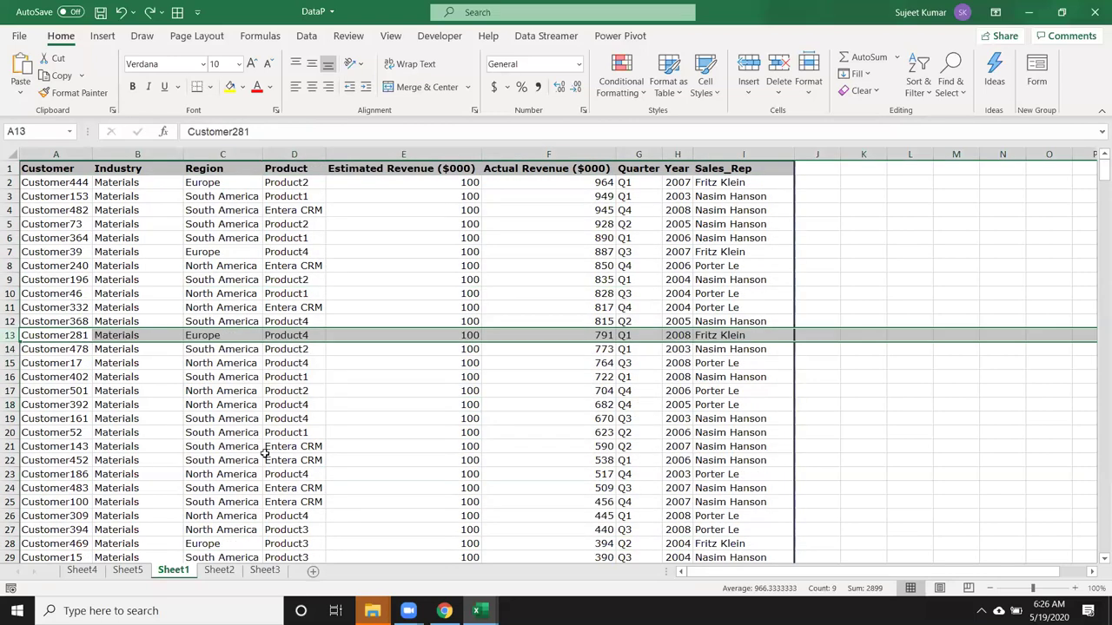
{"action": "left_click", "coordinate": [237, 251]}
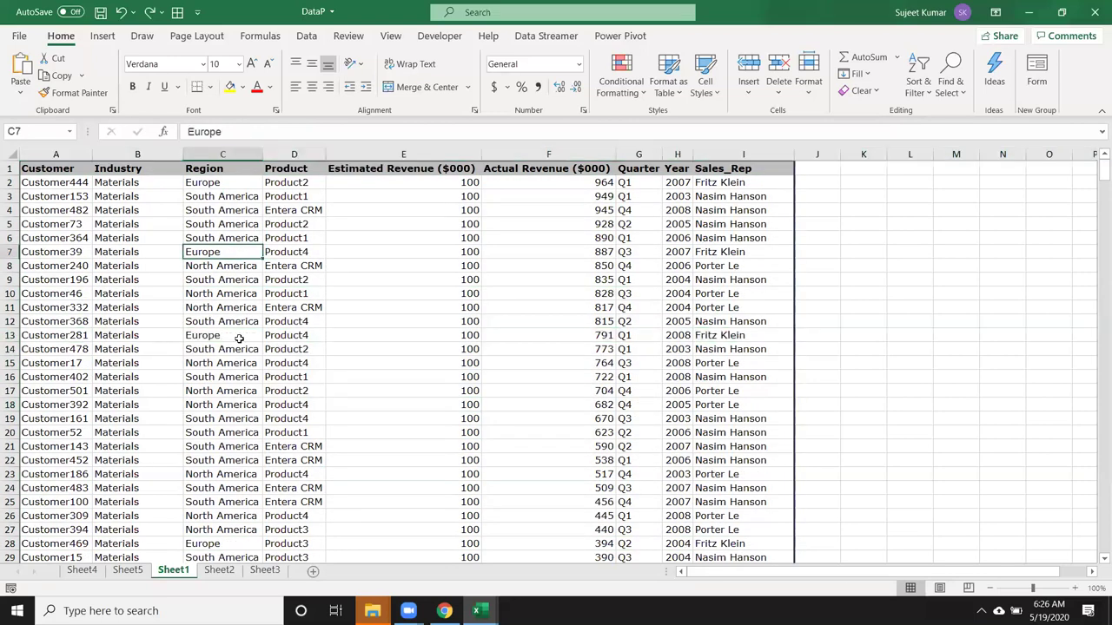
{"action": "left_click", "coordinate": [291, 171]}
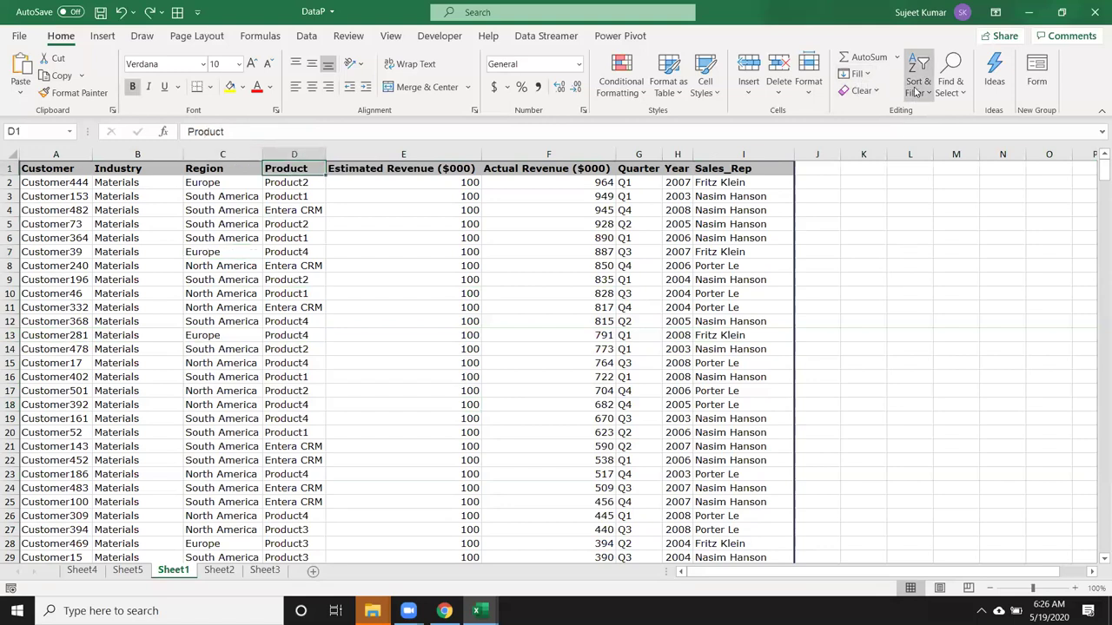
Sort the table A to Z by Product and check the Entera CRM rows' Sales_Rep names
{"action": "left_click", "coordinate": [918, 87]}
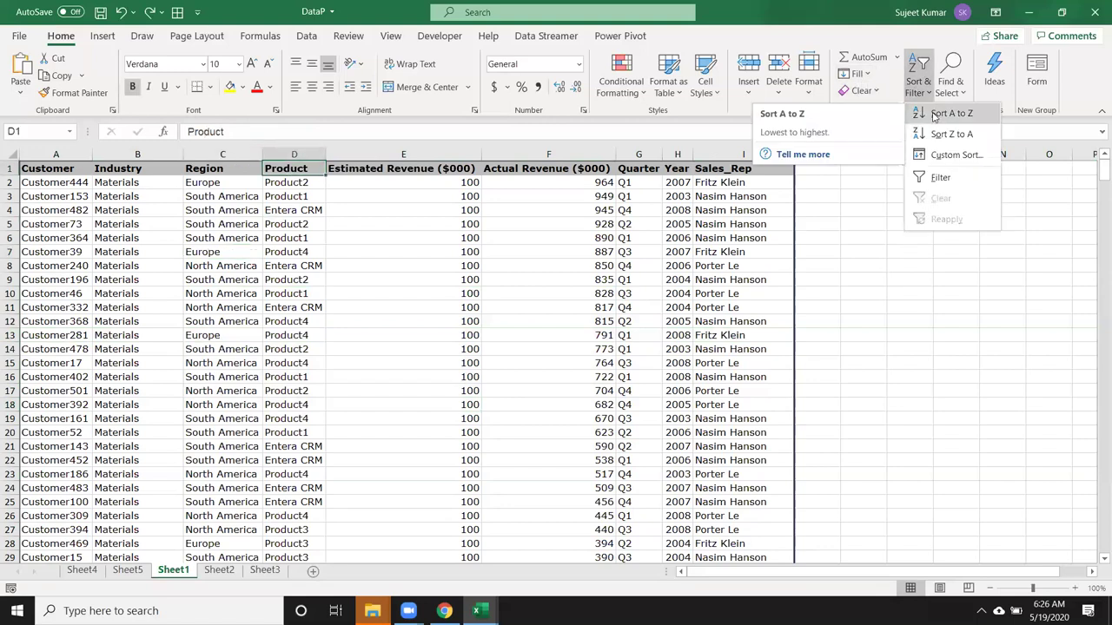
{"action": "left_click", "coordinate": [937, 119]}
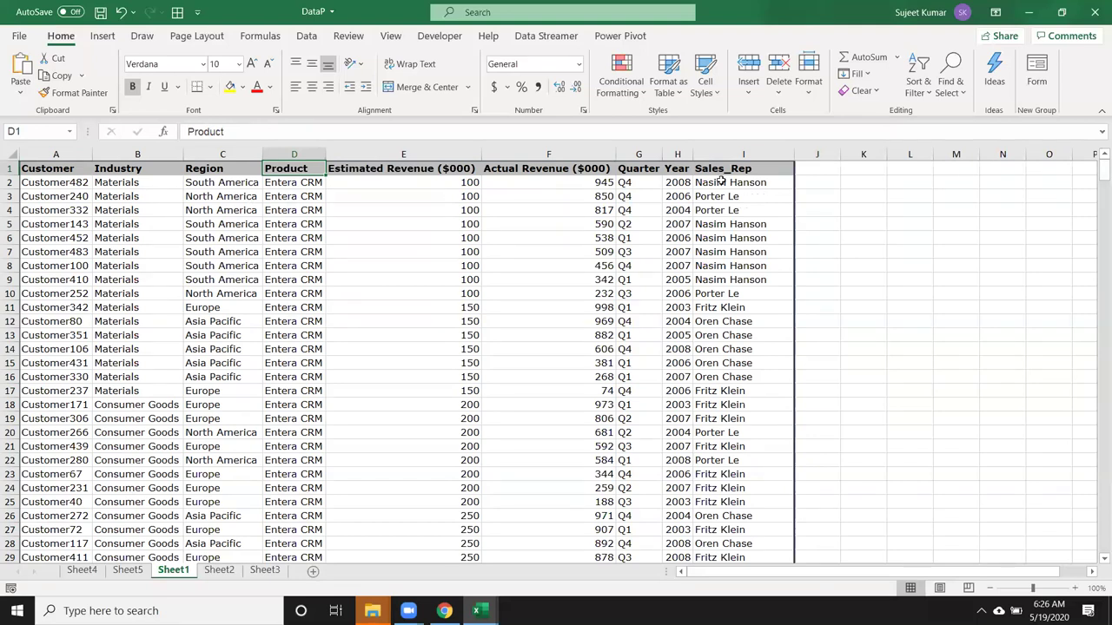
{"action": "mouse_move", "coordinate": [721, 180]}
{"action": "left_mouse_down"}
{"action": "mouse_move", "coordinate": [722, 345]}
{"action": "mouse_move", "coordinate": [718, 266]}
{"action": "left_mouse_up"}
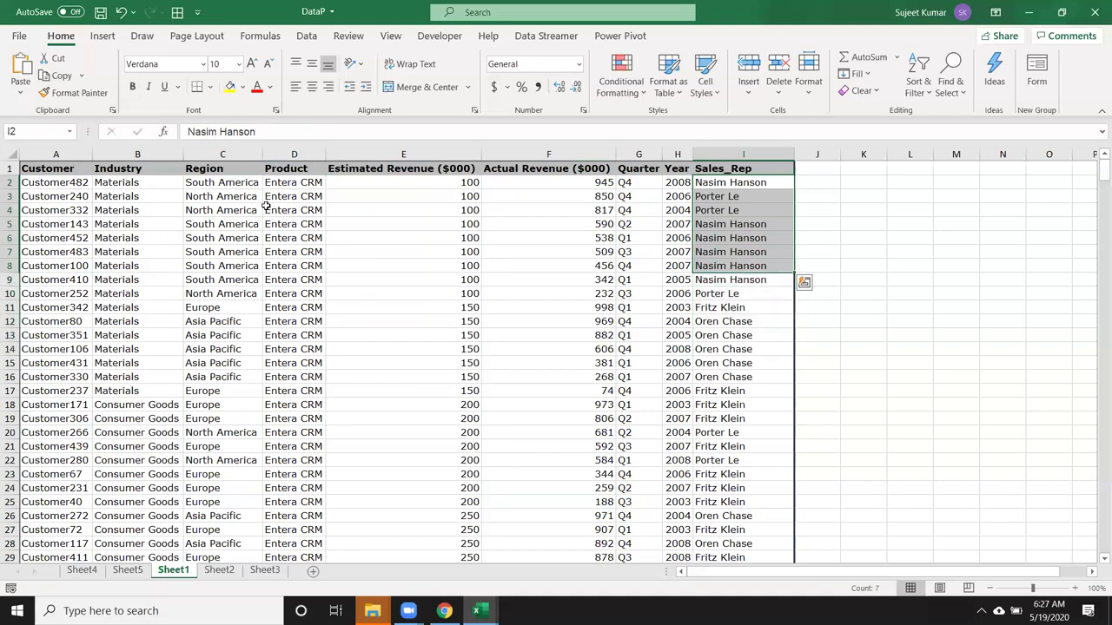
{"action": "left_click_drag", "start_coordinate": [282, 196], "coordinate": [294, 391]}
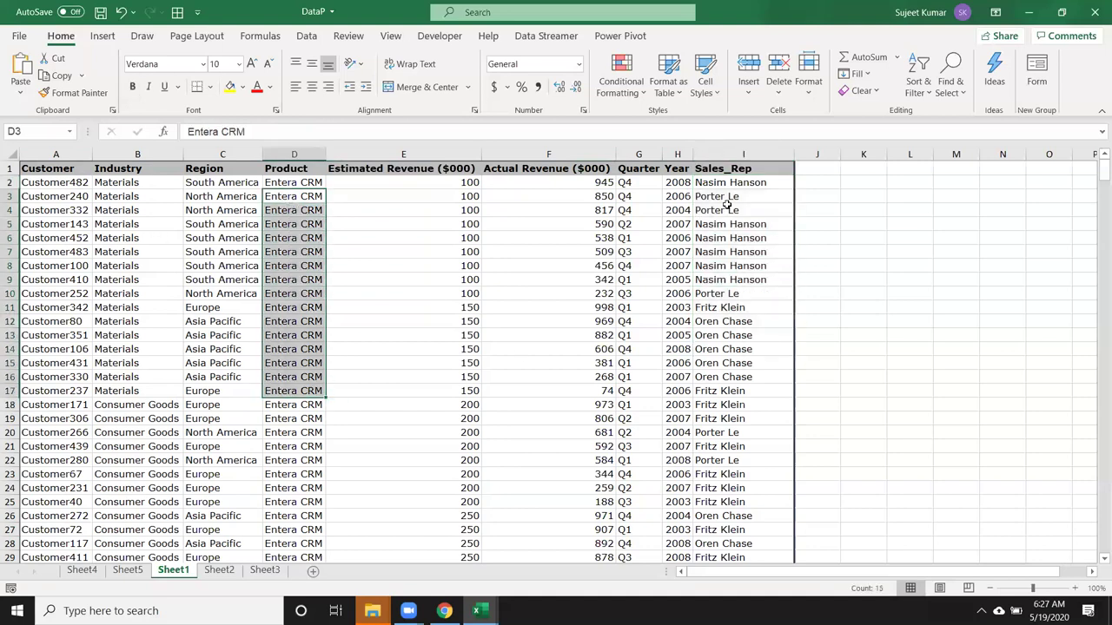
{"action": "left_click_drag", "start_coordinate": [727, 200], "coordinate": [699, 348]}
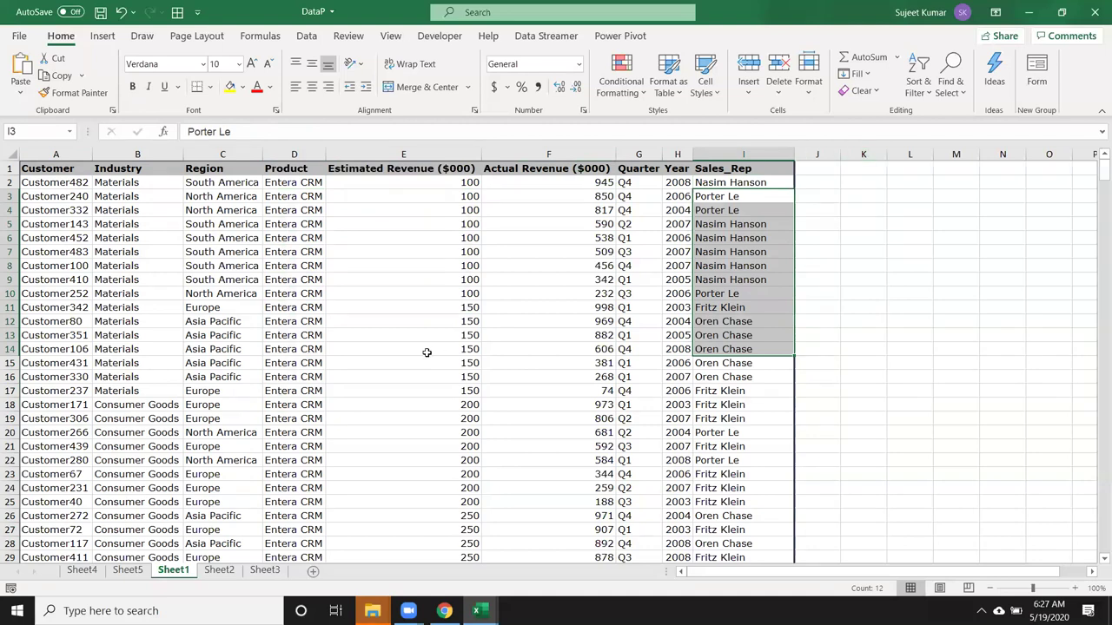
{"action": "left_click", "coordinate": [689, 196]}
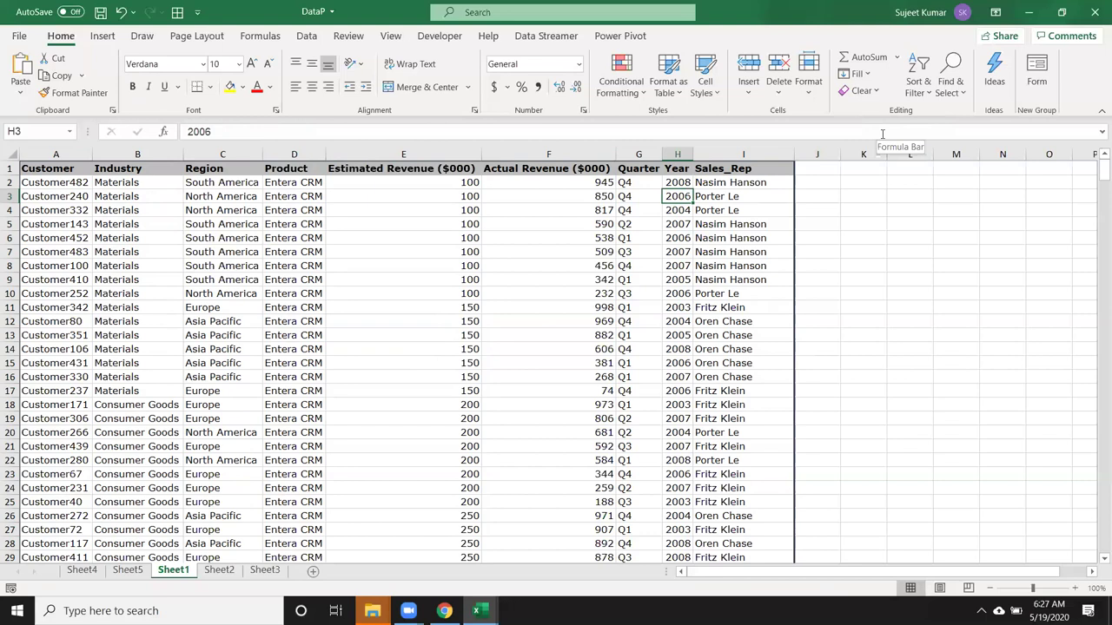
{"action": "left_click", "coordinate": [919, 85]}
Add a second Sales_Rep sort level under Product, both A to Z, and apply it
{"action": "left_click", "coordinate": [956, 155]}
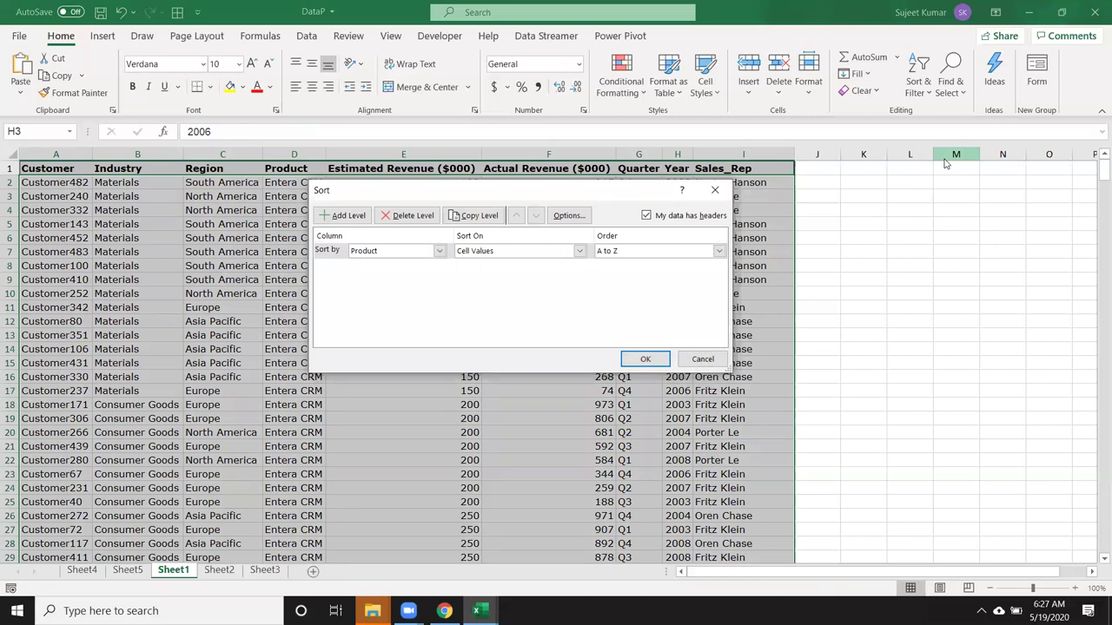
{"action": "left_click", "coordinate": [343, 215]}
{"action": "left_click", "coordinate": [360, 267]}
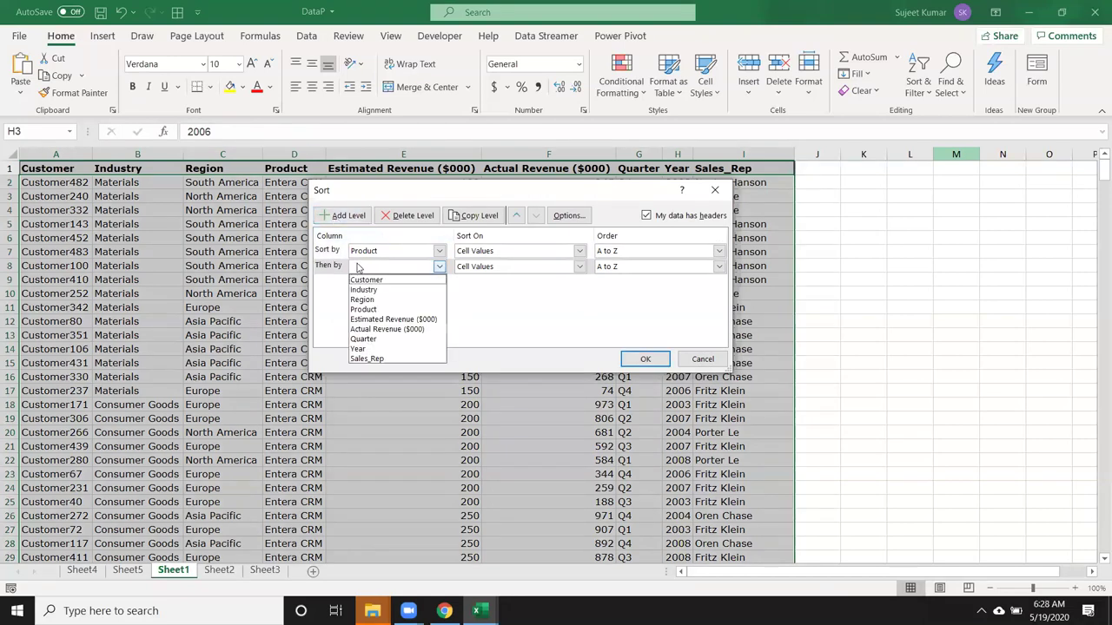
{"action": "left_click", "coordinate": [384, 359]}
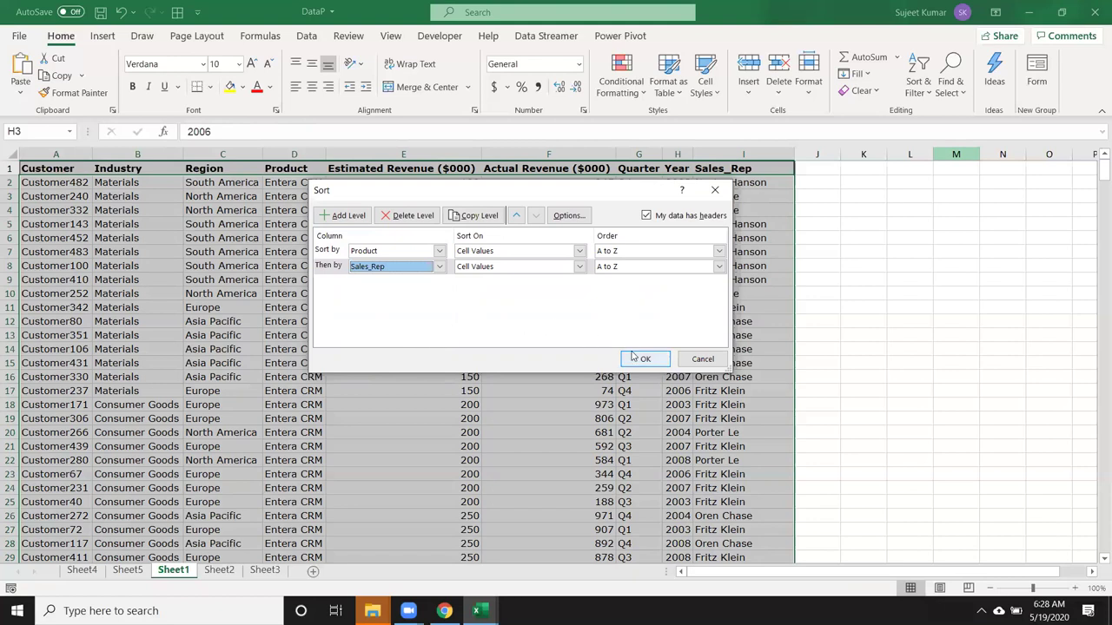
{"action": "left_click", "coordinate": [633, 360]}
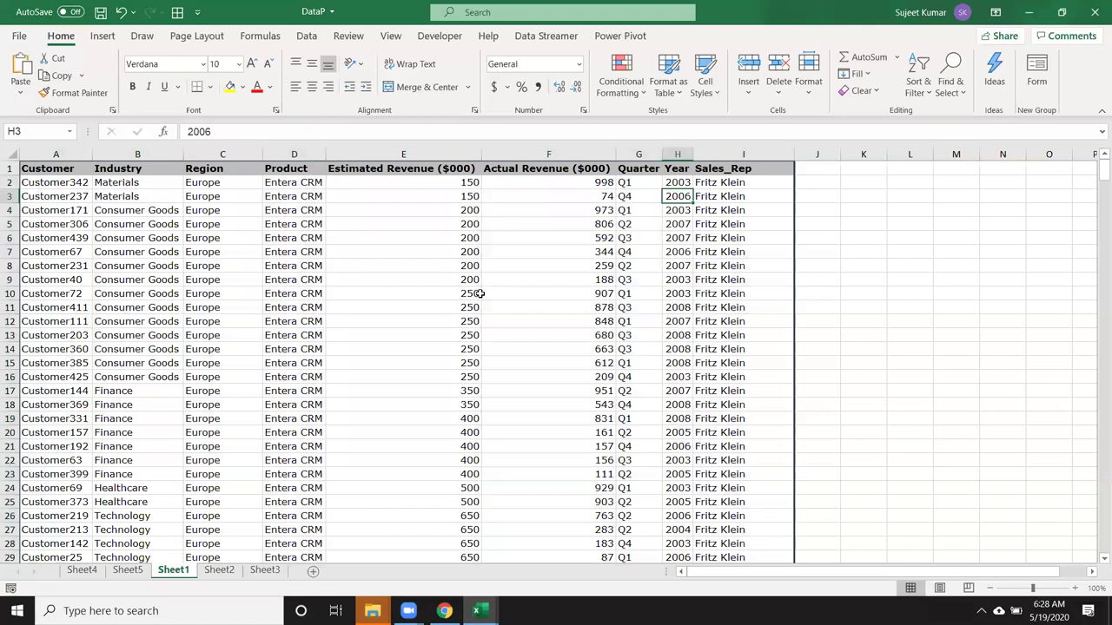
{"action": "scroll", "coordinate": [480, 294], "scroll_direction": "down", "scroll_amount": 6}
{"action": "scroll", "coordinate": [479, 294], "scroll_direction": "up", "scroll_amount": 2}
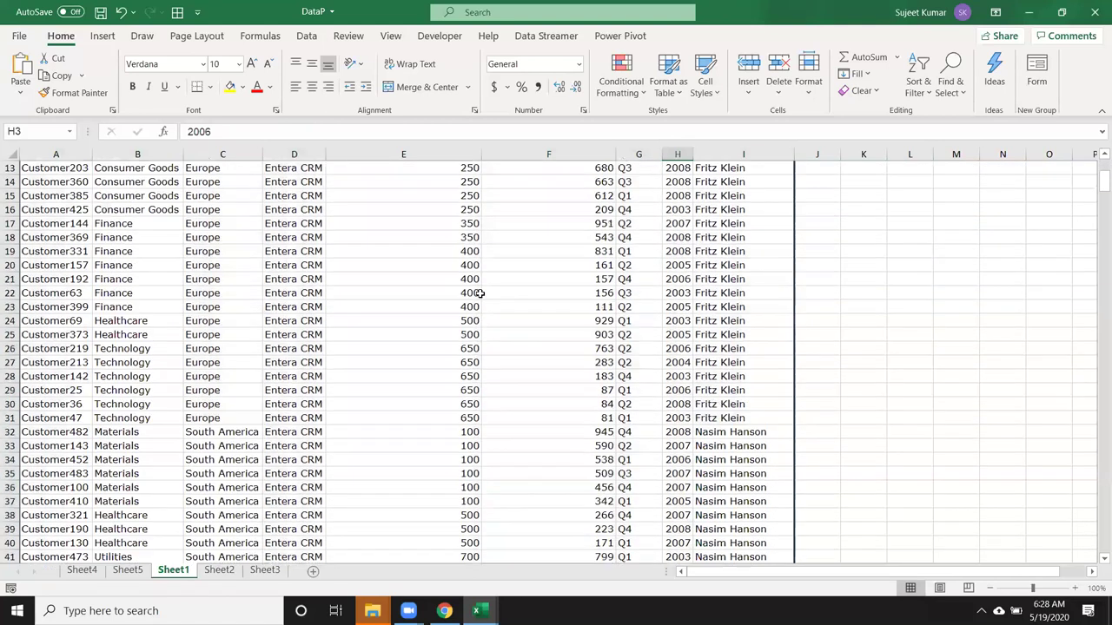
{"action": "scroll", "coordinate": [479, 294], "scroll_direction": "up", "scroll_amount": 4}
{"action": "scroll", "coordinate": [479, 294], "scroll_direction": "down", "scroll_amount": 5}
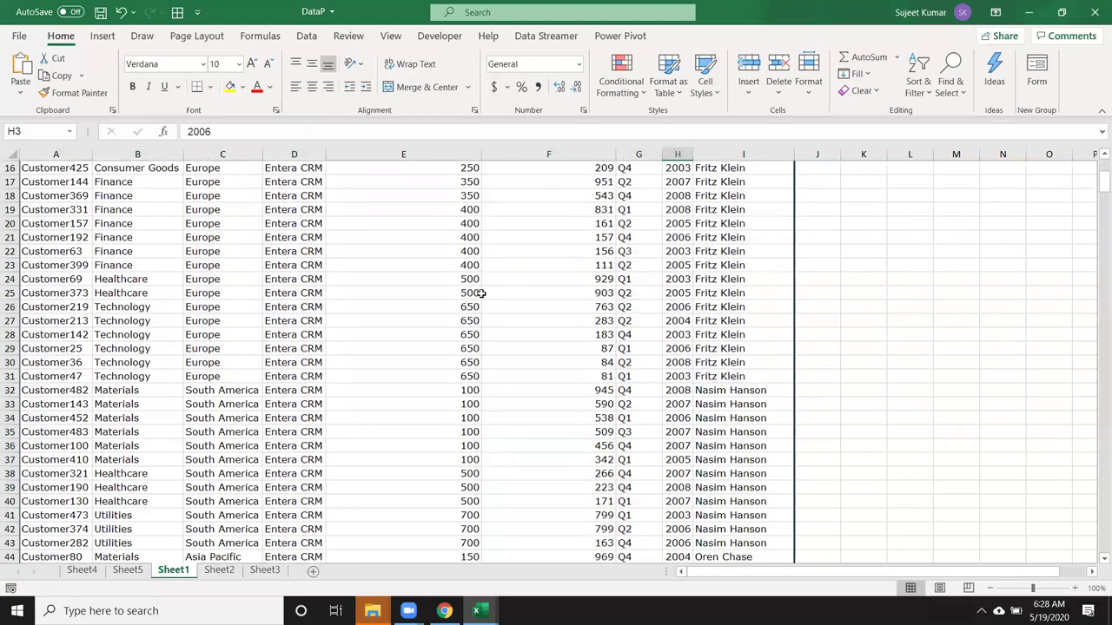
{"action": "scroll", "coordinate": [479, 294], "scroll_direction": "down", "scroll_amount": 5}
{"action": "scroll", "coordinate": [479, 293], "scroll_direction": "up", "scroll_amount": 5}
{"action": "scroll", "coordinate": [479, 294], "scroll_direction": "up", "scroll_amount": 5}
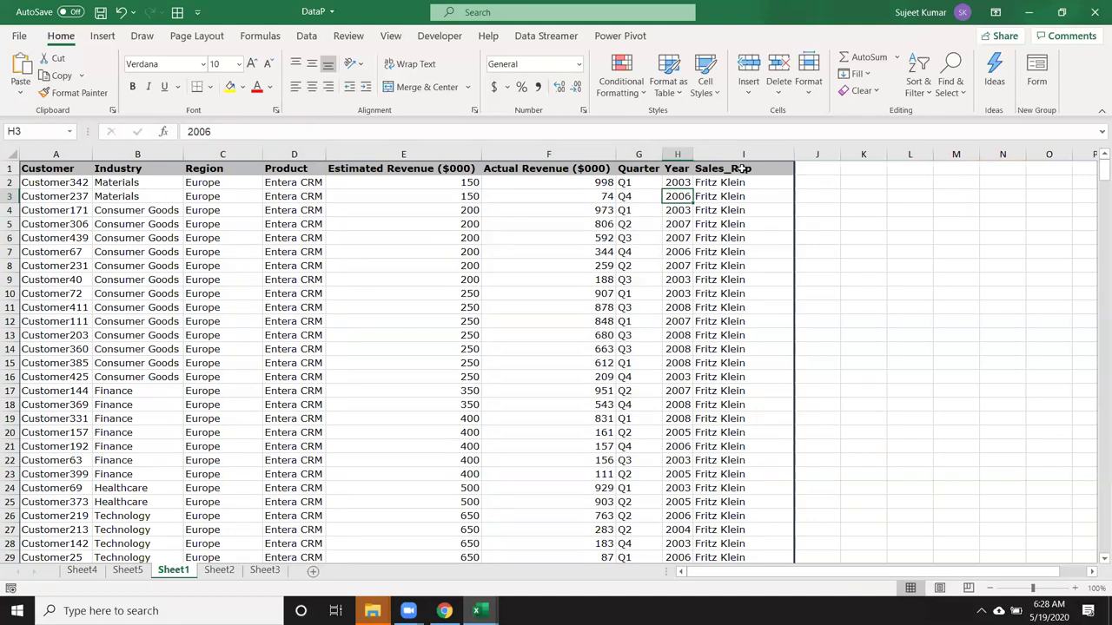
Enter the heading Month in J1 and Jan in J2, then auto-fill the months down the table
{"action": "left_click", "coordinate": [807, 174]}
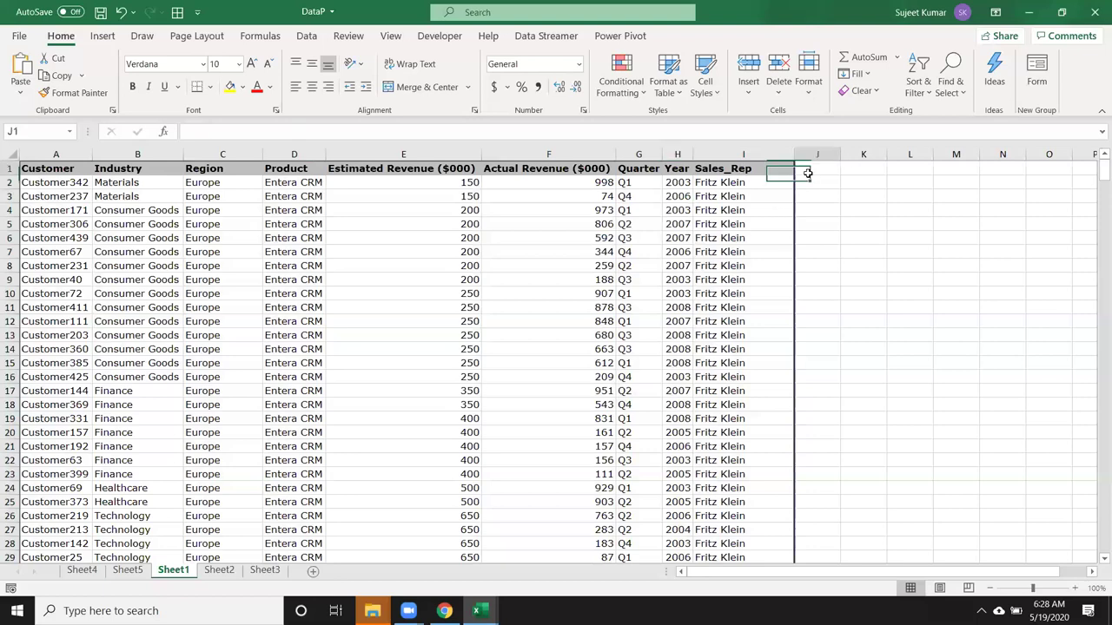
{"action": "type", "text": "Month"}
{"action": "key", "text": "Return"}
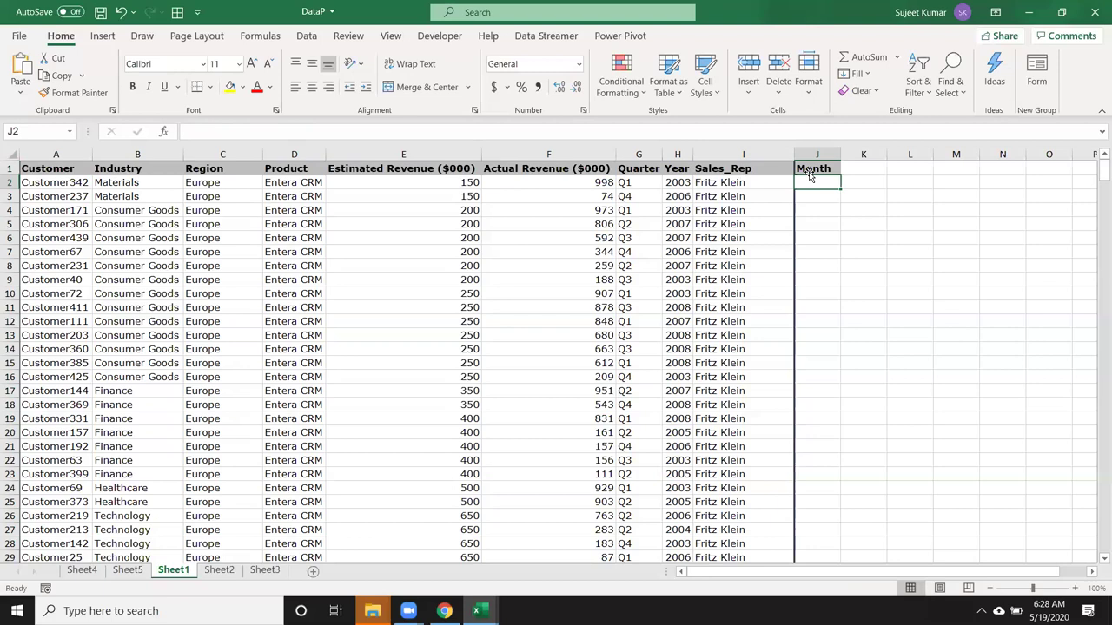
{"action": "type", "text": "Jan"}
{"action": "key", "text": "Return"}
{"action": "left_click", "coordinate": [812, 184]}
{"action": "double_click", "coordinate": [839, 189]}
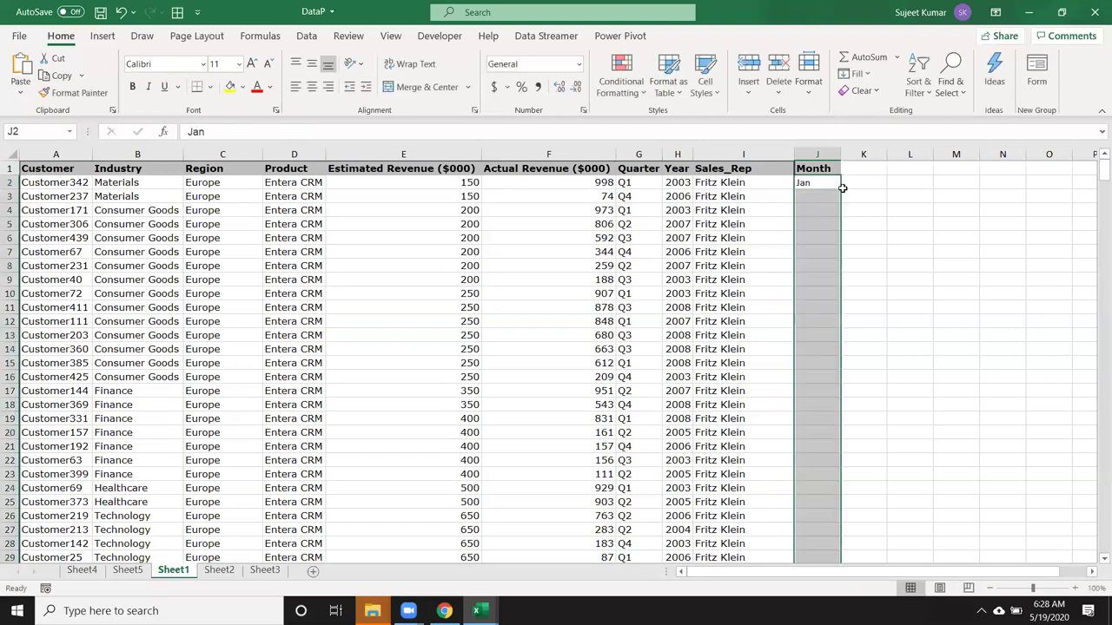
{"action": "left_click", "coordinate": [762, 196]}
{"action": "left_click", "coordinate": [806, 173]}
Sort the table A to Z by Month and scroll through the leading Apr rows
{"action": "left_click", "coordinate": [918, 85]}
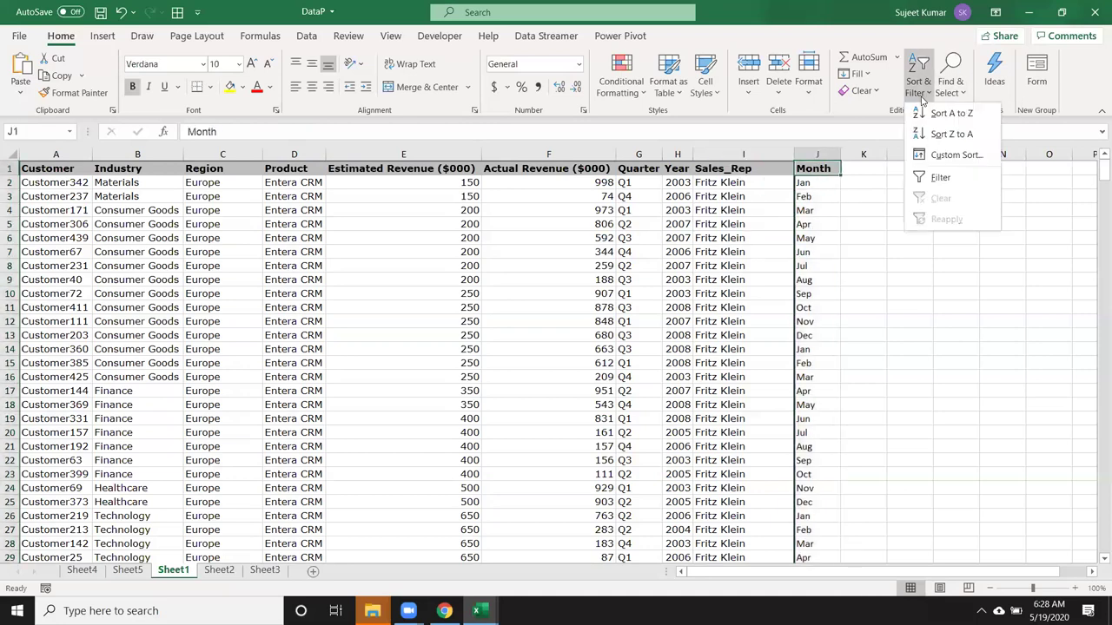
{"action": "left_click", "coordinate": [950, 112]}
{"action": "mouse_move", "coordinate": [823, 186]}
{"action": "left_mouse_down"}
{"action": "mouse_move", "coordinate": [849, 404]}
{"action": "mouse_move", "coordinate": [830, 390]}
{"action": "left_mouse_up"}
{"action": "scroll", "coordinate": [826, 385], "scroll_direction": "down", "scroll_amount": 7}
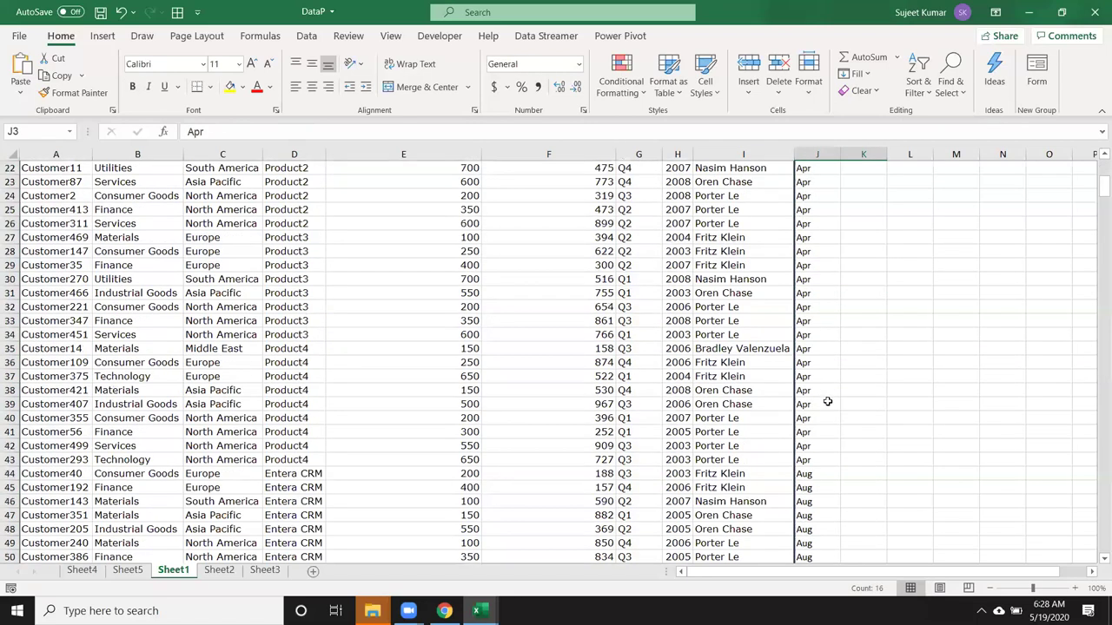
{"action": "scroll", "coordinate": [832, 441], "scroll_direction": "down", "scroll_amount": 2}
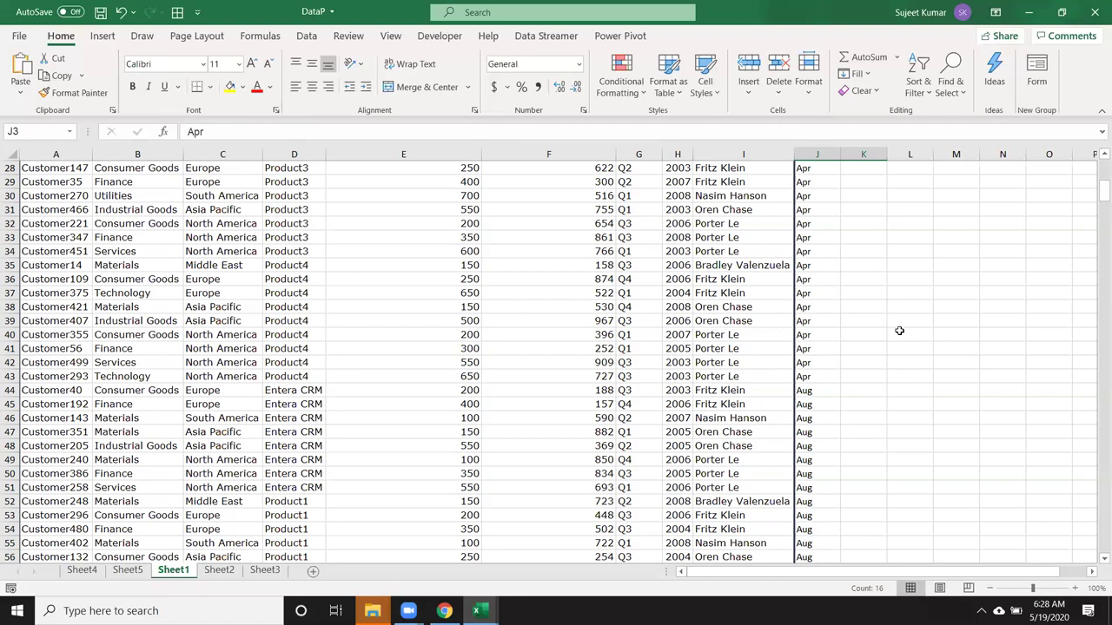
{"action": "scroll", "coordinate": [899, 308], "scroll_direction": "down", "scroll_amount": 4}
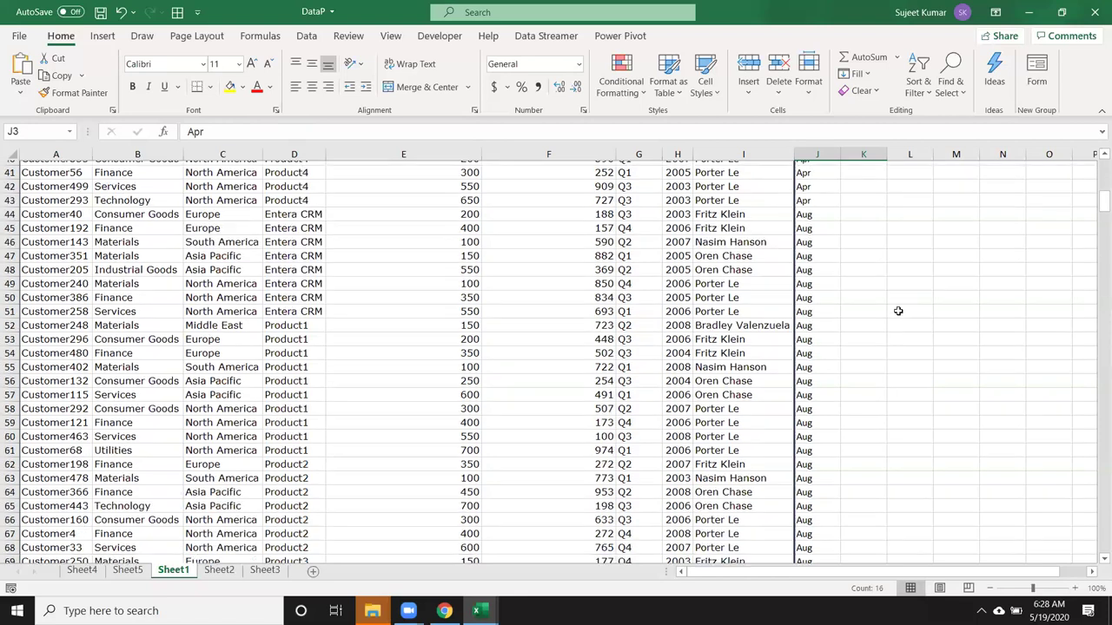
{"action": "scroll", "coordinate": [899, 307], "scroll_direction": "down", "scroll_amount": 12}
{"action": "scroll", "coordinate": [899, 308], "scroll_direction": "up", "scroll_amount": 20}
{"action": "left_click", "coordinate": [895, 282], "text": "shift"}
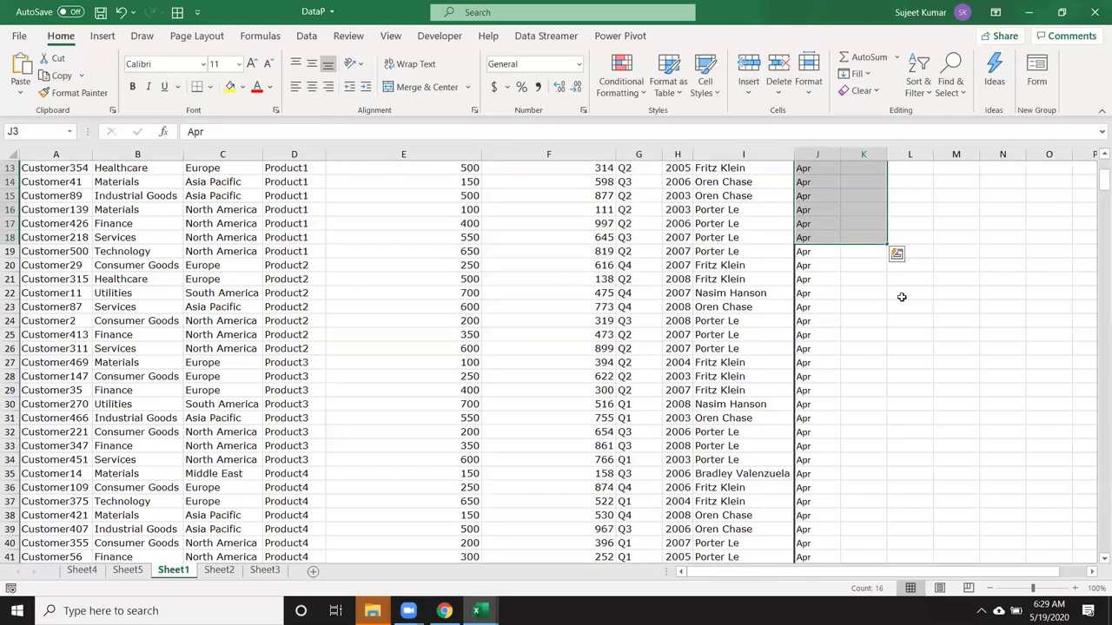
{"action": "scroll", "coordinate": [898, 298], "scroll_direction": "up", "scroll_amount": 1}
{"action": "scroll", "coordinate": [846, 289], "scroll_direction": "up", "scroll_amount": 3}
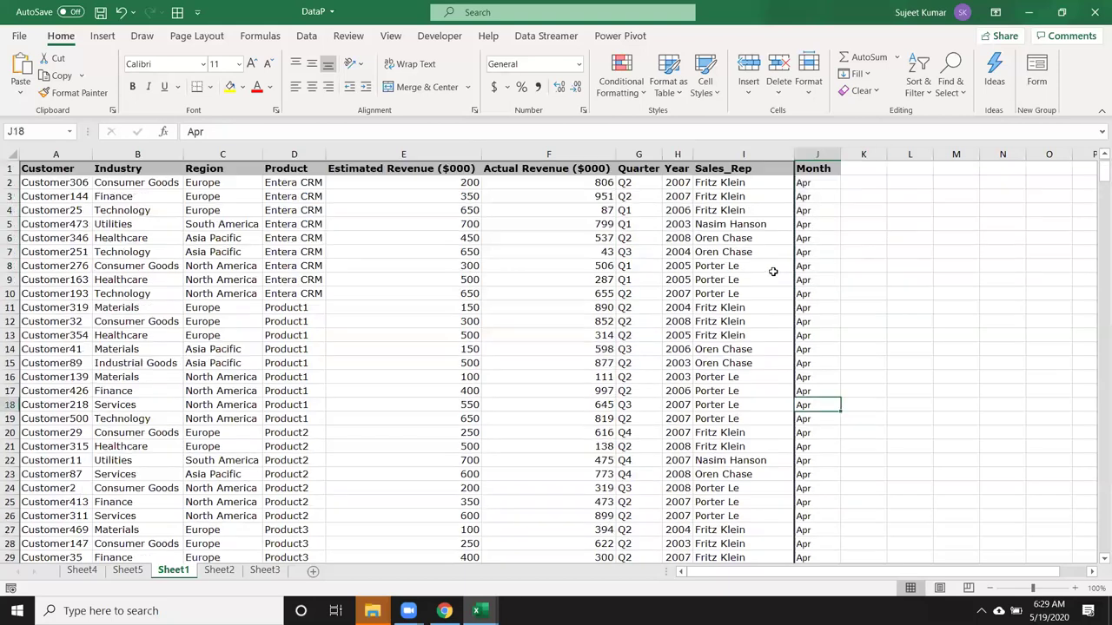
{"action": "left_click", "coordinate": [742, 252]}
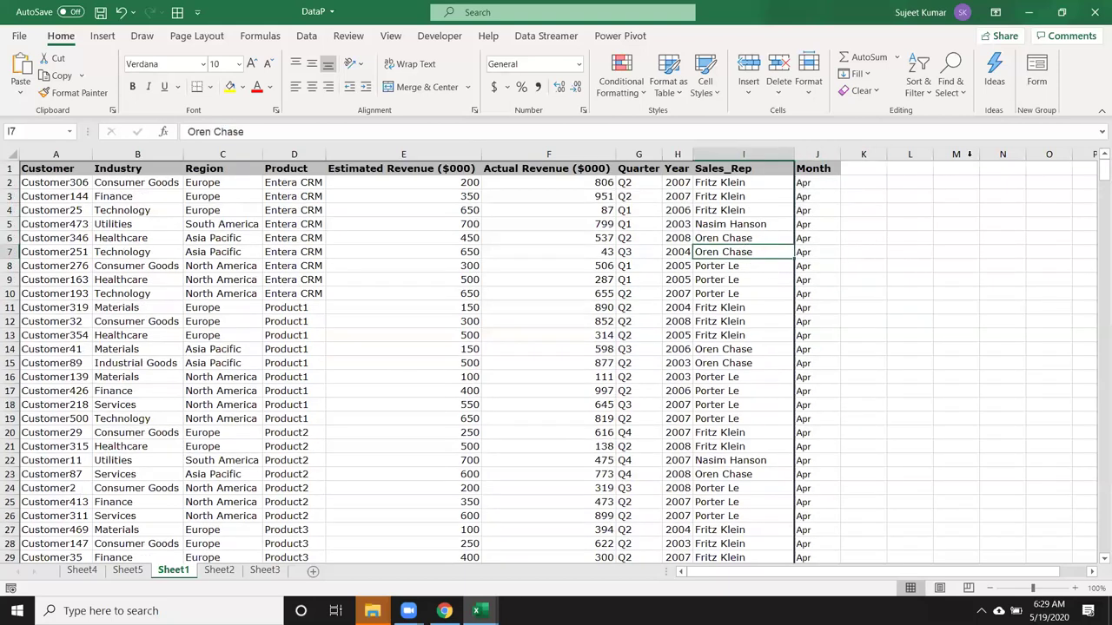
Custom-sort by Month using the Jan, Feb, Mar custom list for calendar order
{"action": "left_click", "coordinate": [918, 85]}
{"action": "left_click", "coordinate": [953, 155]}
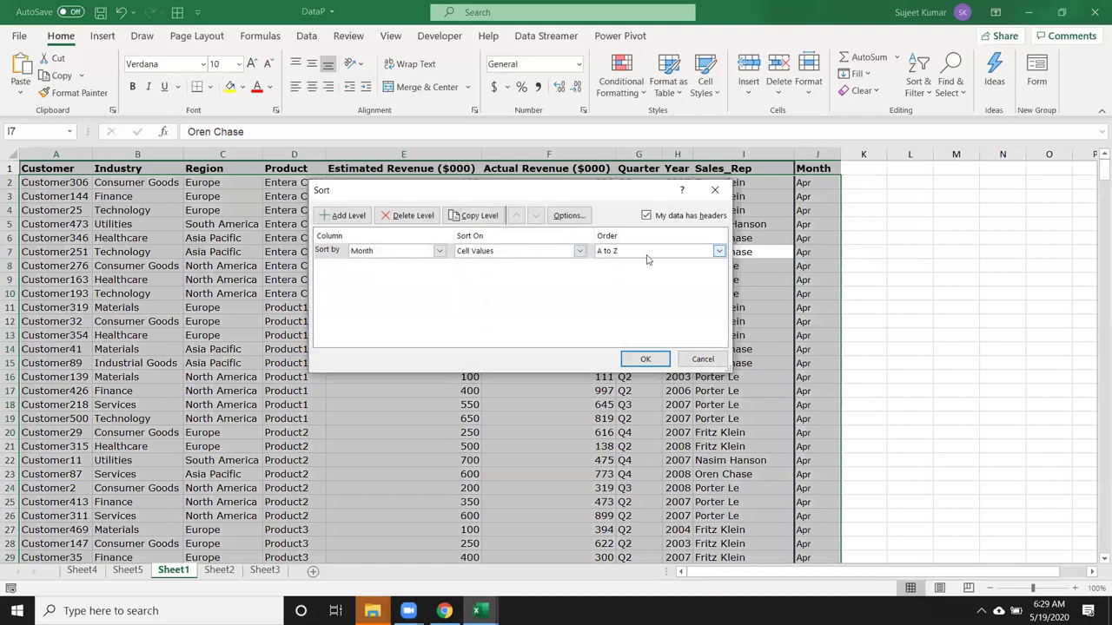
{"action": "left_click", "coordinate": [720, 251]}
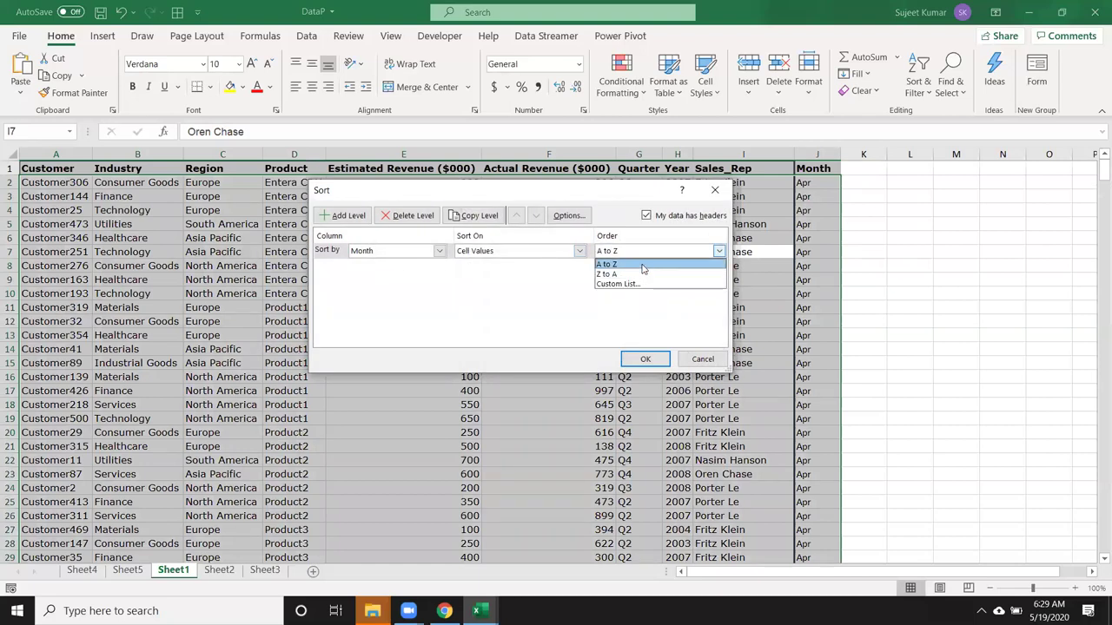
{"action": "left_click", "coordinate": [635, 285]}
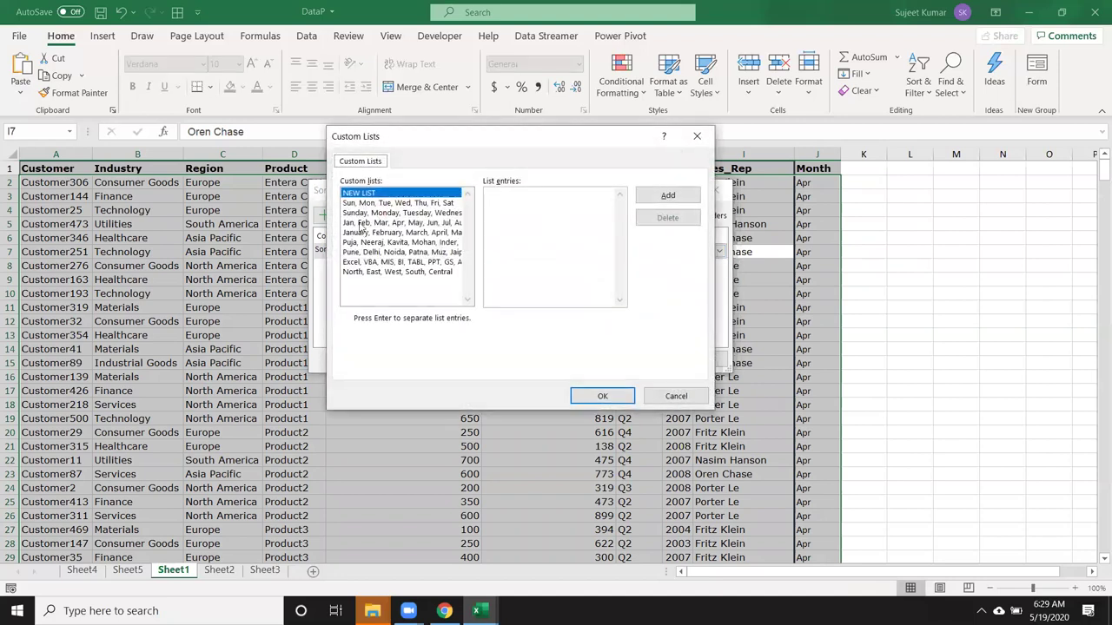
{"action": "left_click", "coordinate": [361, 224]}
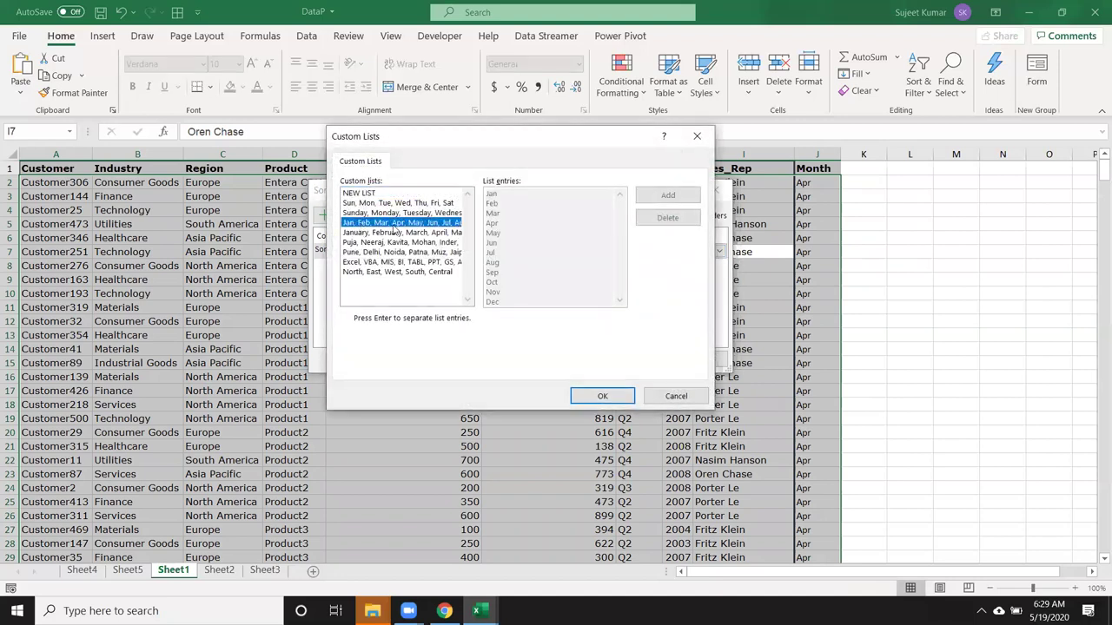
{"action": "left_click", "coordinate": [608, 396]}
{"action": "left_click", "coordinate": [639, 358]}
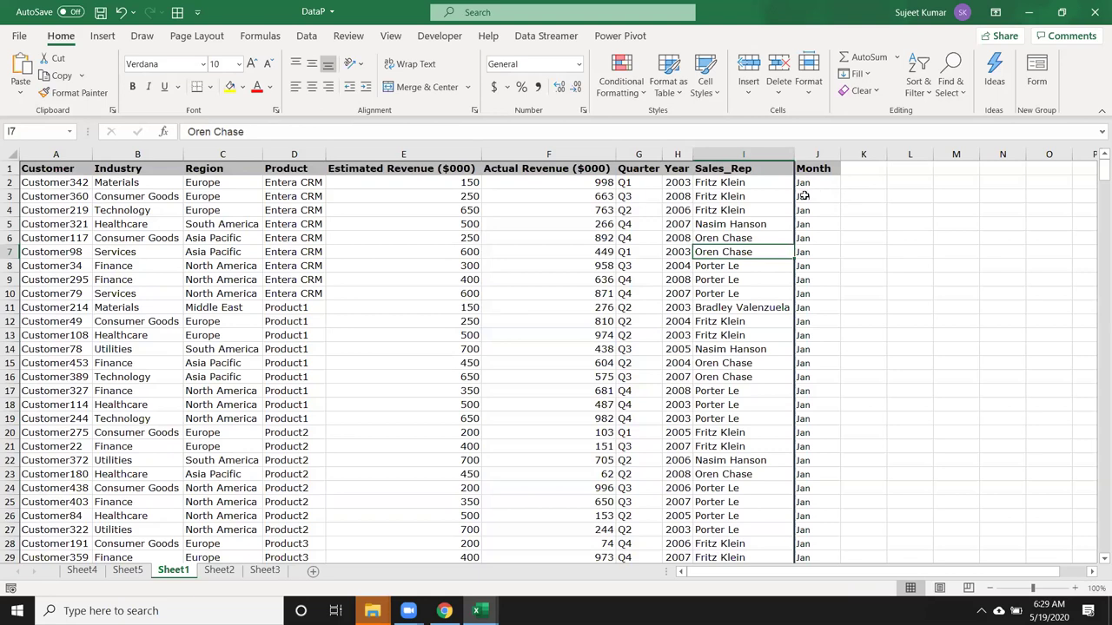
With a table cell active, reopen Custom Sort and choose a custom list order for Month
{"action": "left_click_drag", "start_coordinate": [804, 196], "coordinate": [784, 307]}
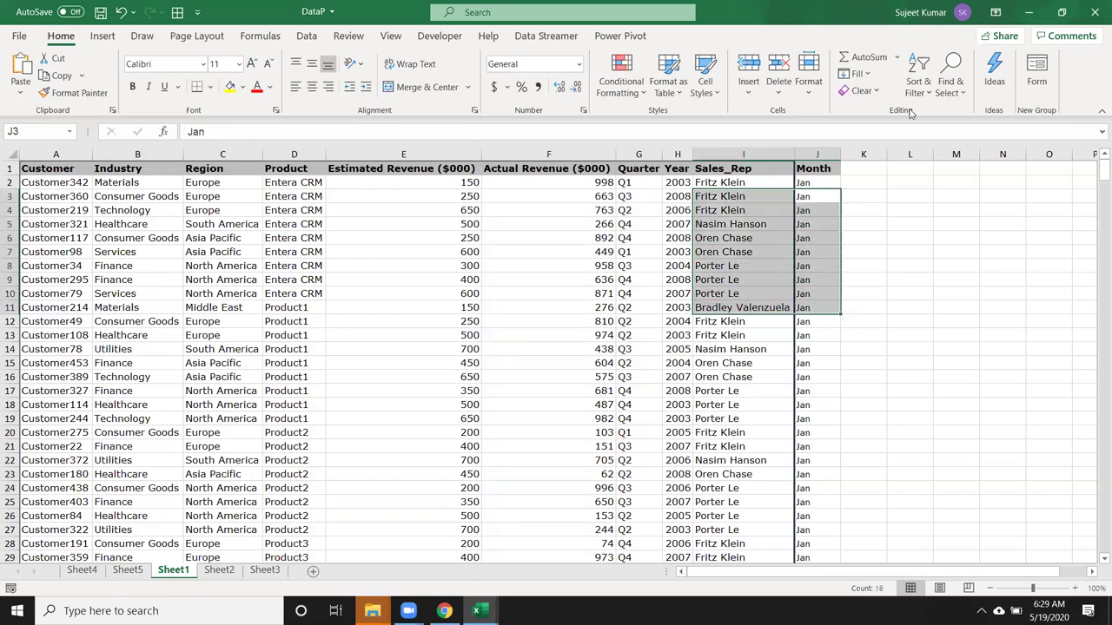
{"action": "left_click", "coordinate": [918, 83]}
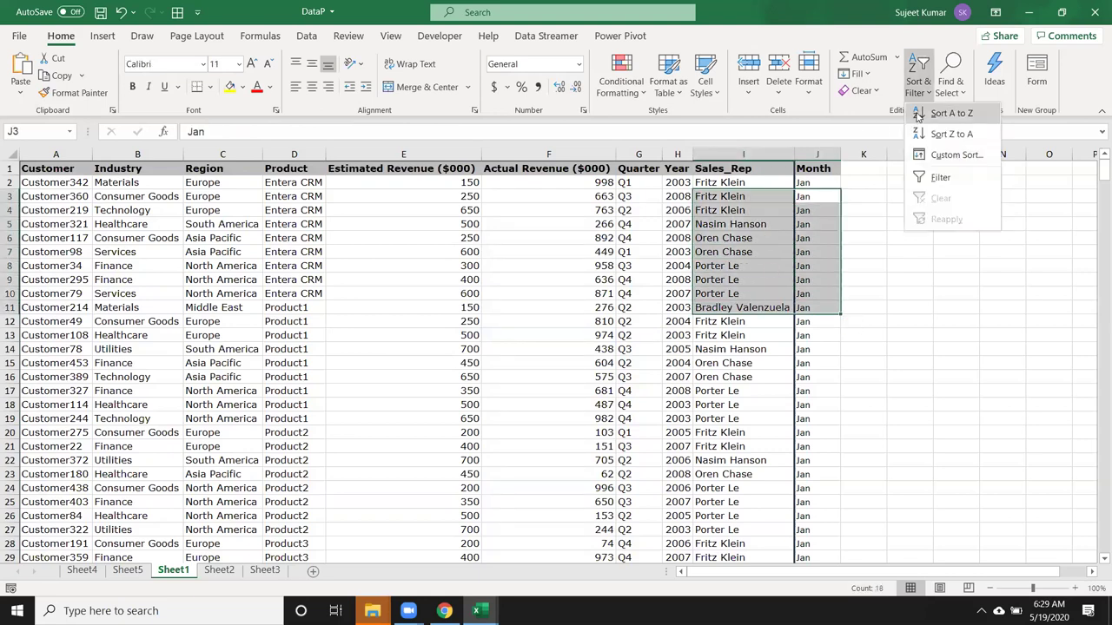
{"action": "left_click", "coordinate": [950, 155]}
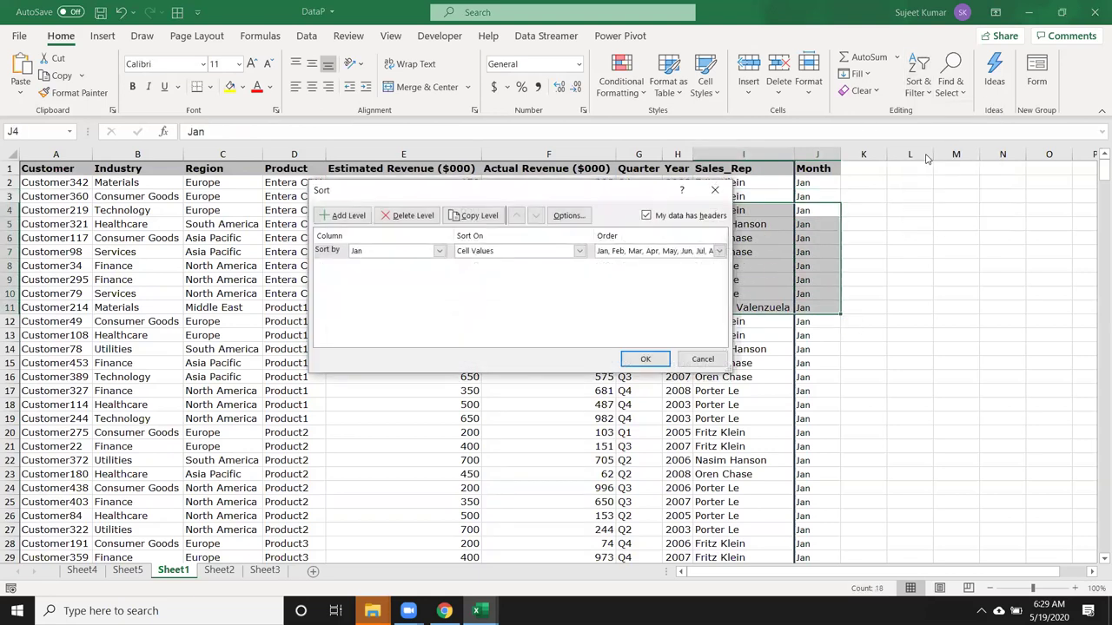
{"action": "left_click", "coordinate": [716, 190]}
{"action": "left_click", "coordinate": [639, 210]}
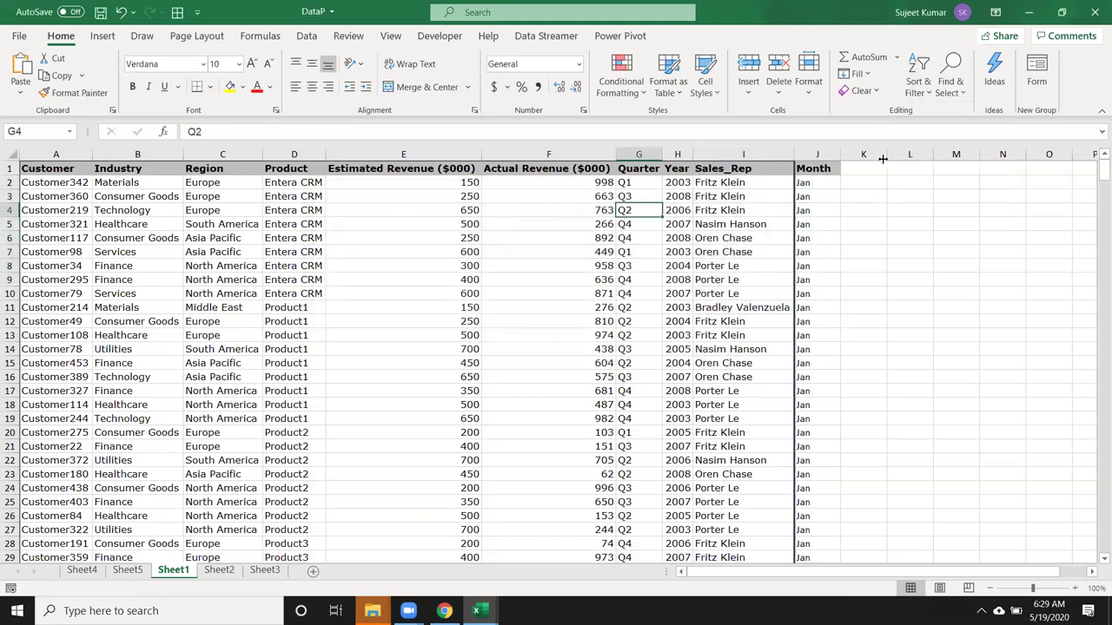
{"action": "left_click", "coordinate": [918, 87]}
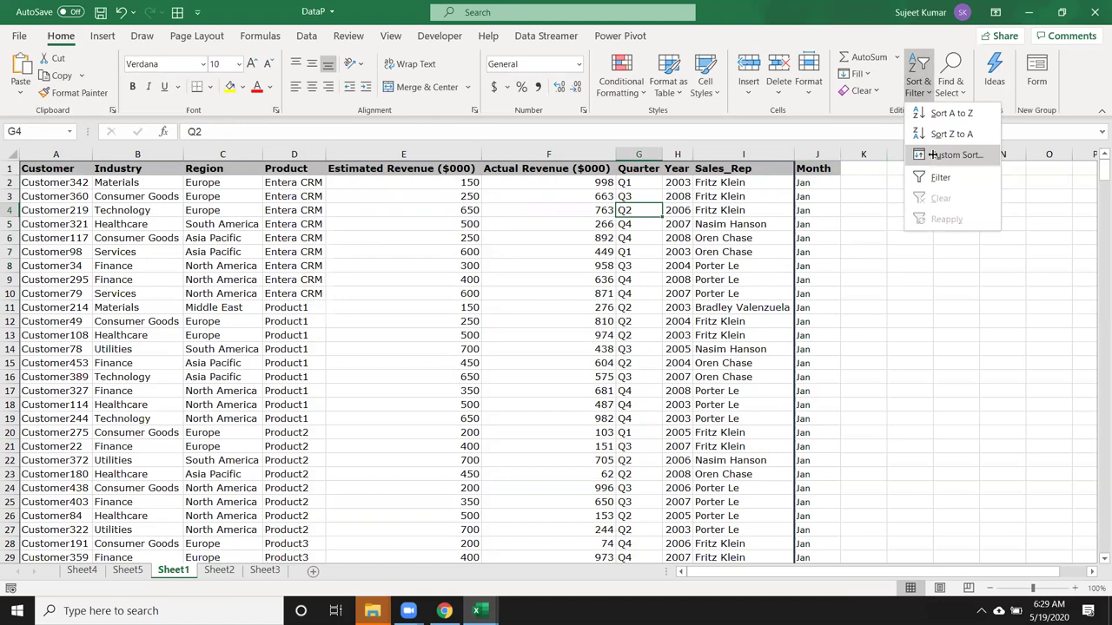
{"action": "left_click", "coordinate": [949, 155]}
{"action": "left_click", "coordinate": [661, 251]}
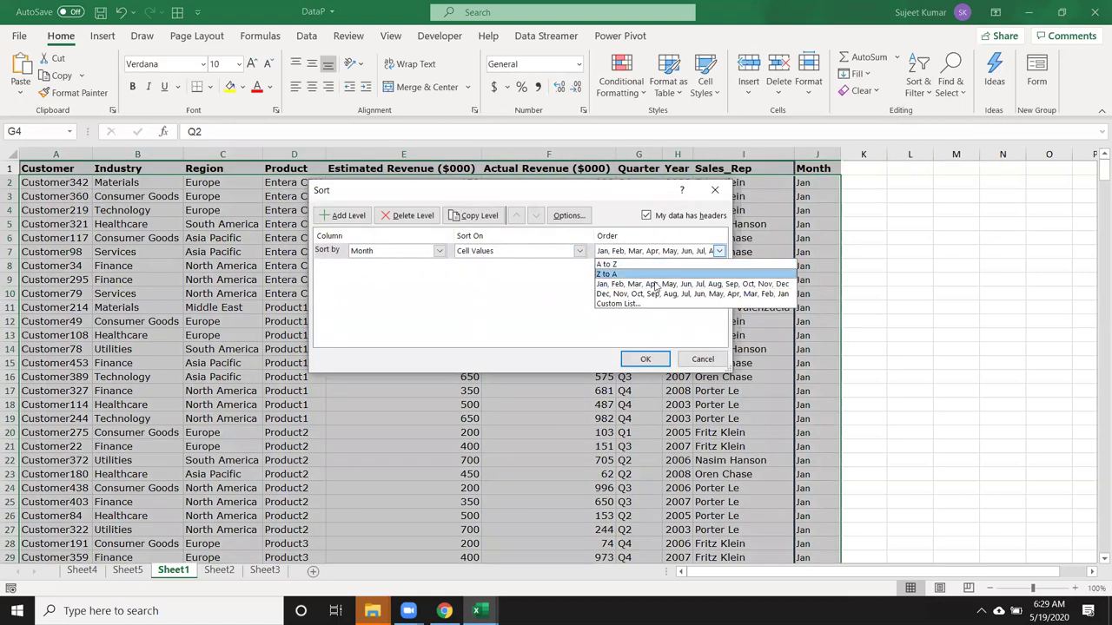
{"action": "left_click", "coordinate": [648, 306]}
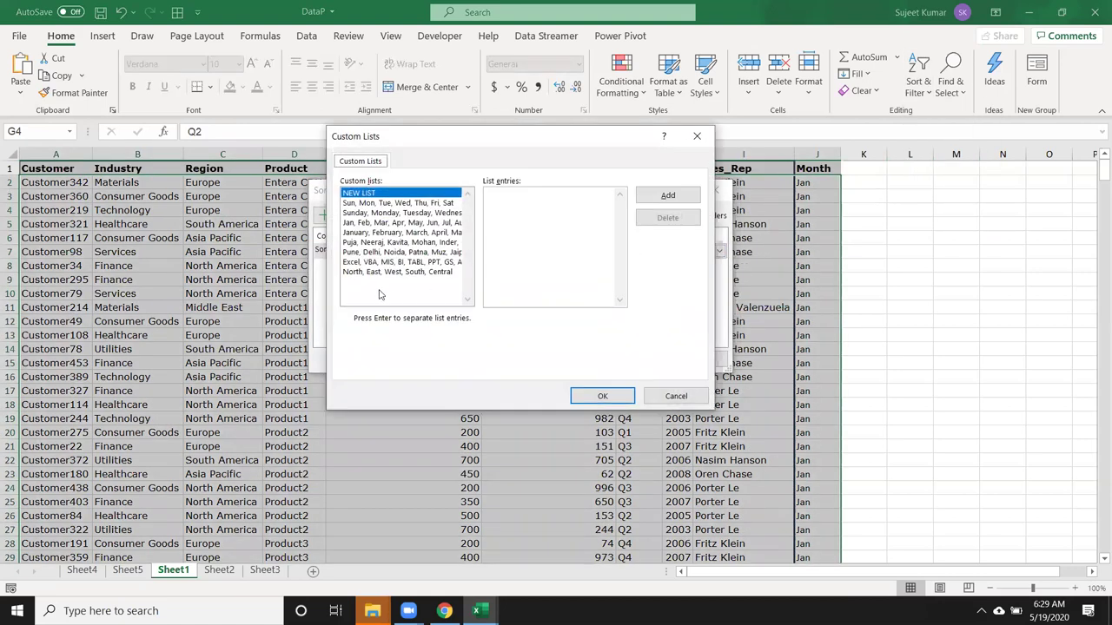
Start a new custom list with the months Apr, May, Jun through Nov, Dec
{"action": "left_click", "coordinate": [520, 191]}
{"action": "type", "text": "JA"}
{"action": "key", "text": "BackSpace"}
{"action": "key", "text": "BackSpace"}
{"action": "key", "text": "BackSpace"}
{"action": "type", "text": "Apr"}
{"action": "key", "text": "Return"}
{"action": "type", "text": "May Ju"}
{"action": "type", "text": "n"}
{"action": "key", "text": "Return"}
{"action": "type", "text": "Aug "}
{"action": "type", "text": "Sep"}
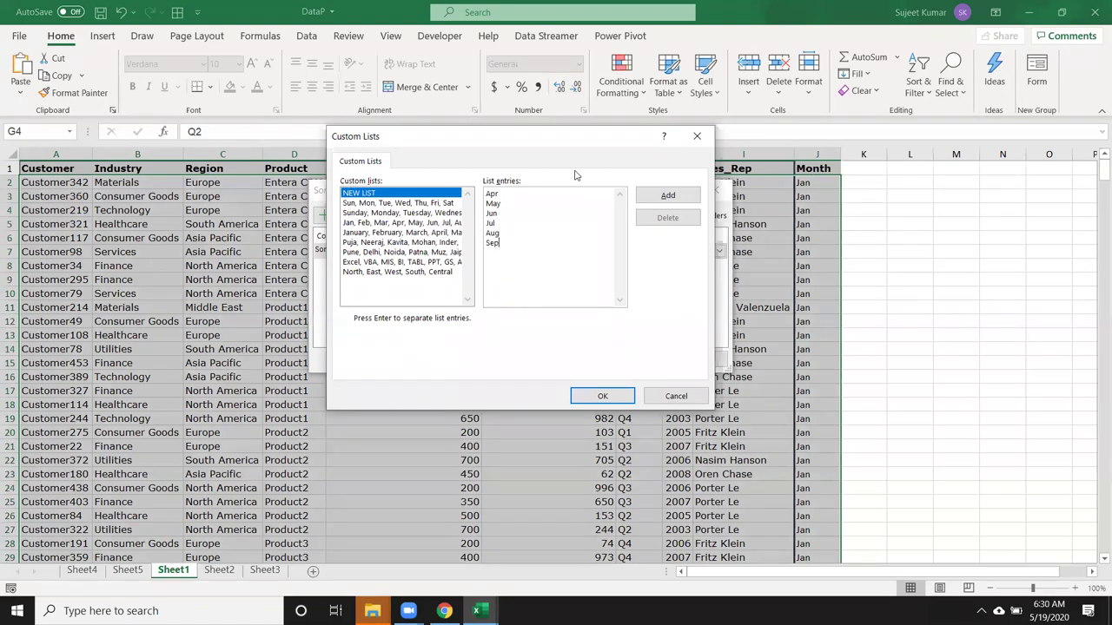
{"action": "key", "text": "Return"}
{"action": "type", "text": "O"}
{"action": "key", "text": "Return"}
{"action": "type", "text": "Nov "}
{"action": "type", "text": "De"}
{"action": "type", "text": "c"}
{"action": "key", "text": "Return"}
Finish the list with Jan and Mar, save it, and sort by this Apr-to-Mar order
{"action": "type", "text": "JA"}
{"action": "key", "text": "BackSpace"}
{"action": "key", "text": "BackSpace"}
{"action": "key", "text": "BackSpace"}
{"action": "type", "text": "Jan"}
{"action": "key", "text": "Return"}
{"action": "type", "text": "MAr"}
{"action": "key", "text": "BackSpace"}
{"action": "key", "text": "BackSpace"}
{"action": "type", "text": "ar"}
{"action": "left_click", "coordinate": [652, 198]}
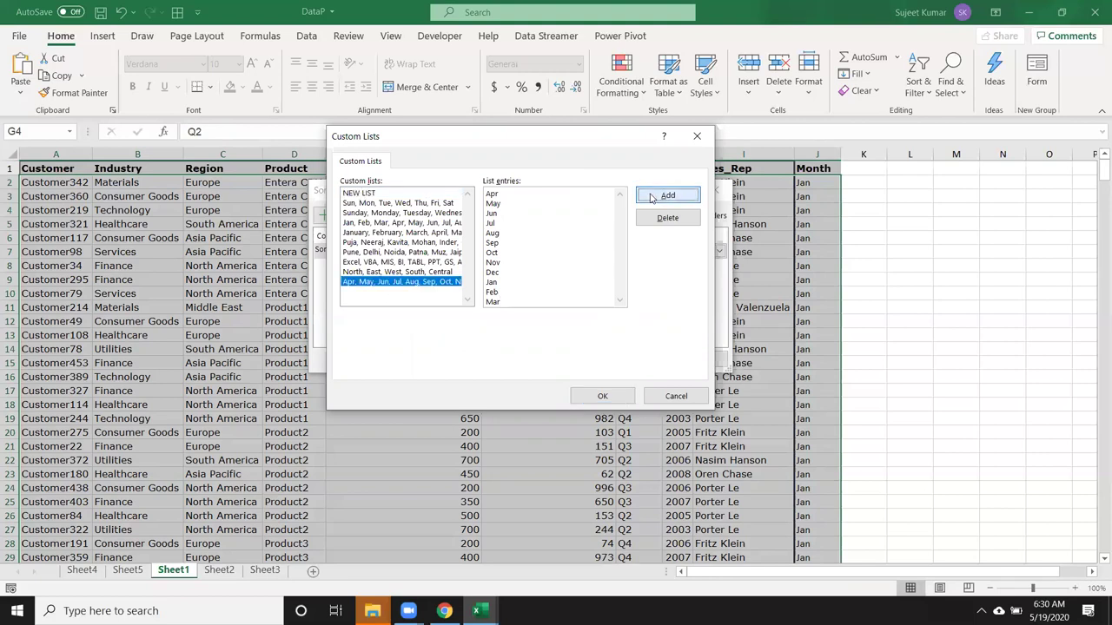
{"action": "left_click", "coordinate": [620, 396]}
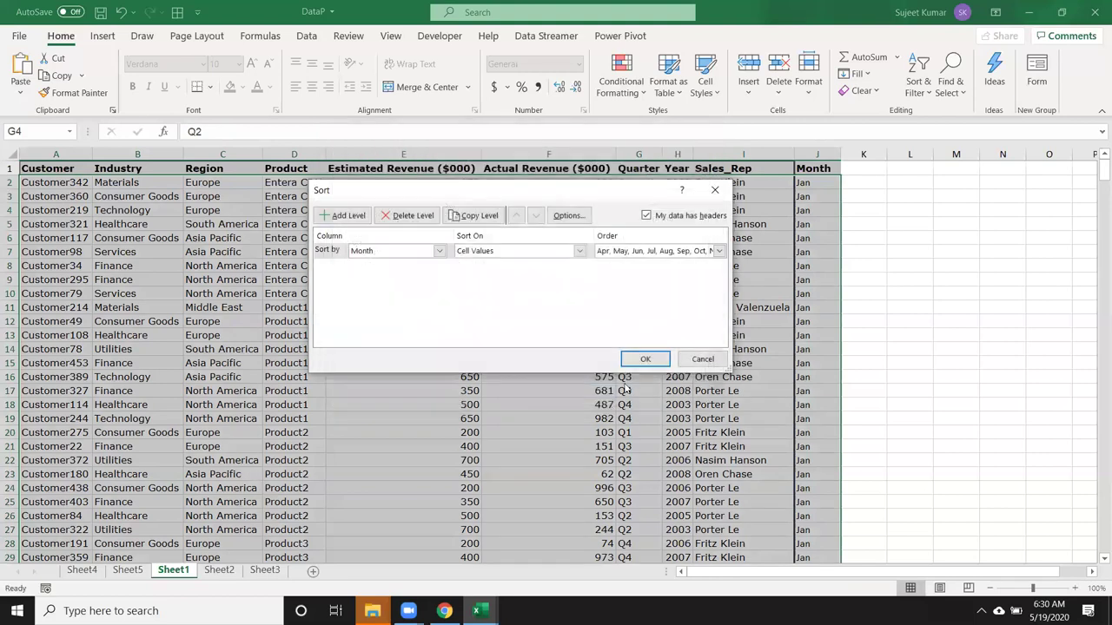
{"action": "left_click", "coordinate": [636, 363]}
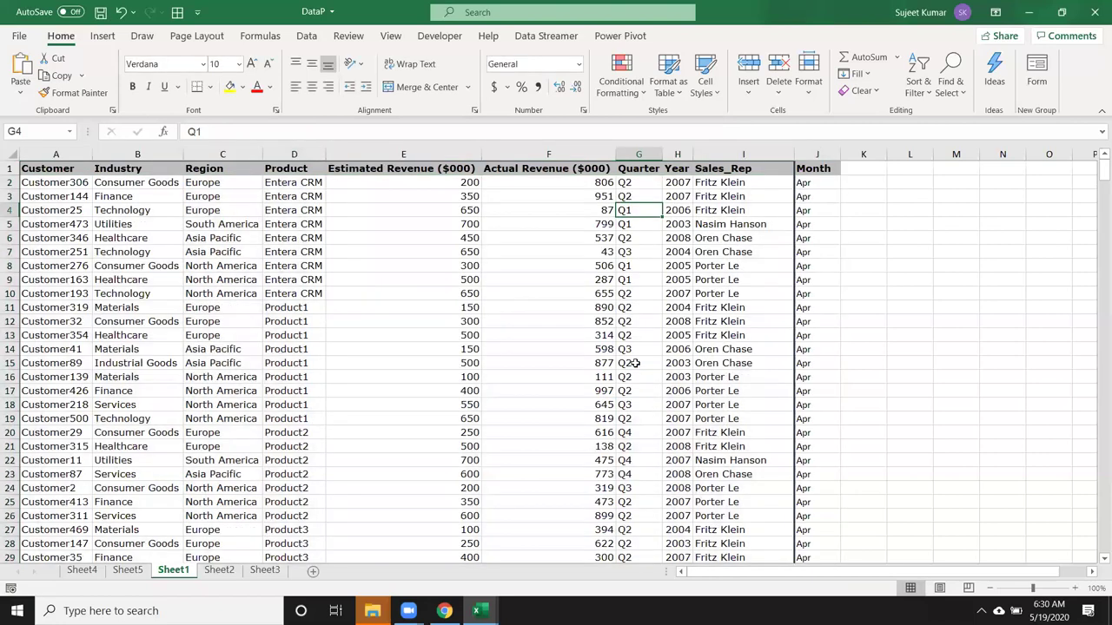
{"action": "left_click_drag", "start_coordinate": [801, 211], "coordinate": [809, 363]}
{"action": "scroll", "coordinate": [806, 314], "scroll_direction": "down", "scroll_amount": 5}
{"action": "scroll", "coordinate": [806, 316], "scroll_direction": "down", "scroll_amount": 6}
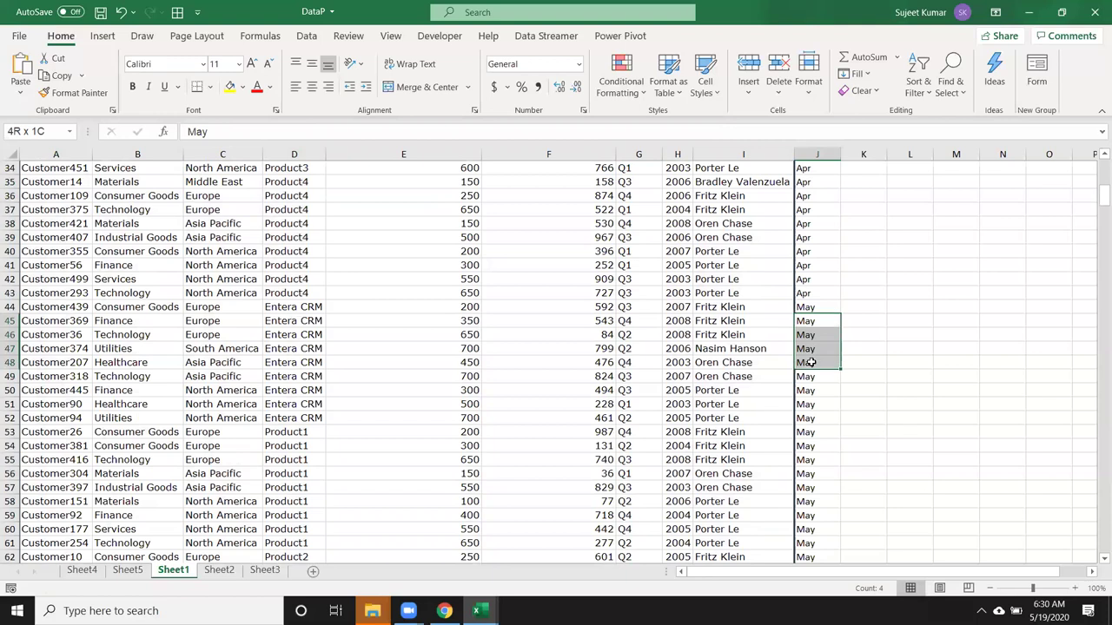
{"action": "scroll", "coordinate": [808, 358], "scroll_direction": "up", "scroll_amount": 3}
{"action": "scroll", "coordinate": [782, 348], "scroll_direction": "up", "scroll_amount": 8}
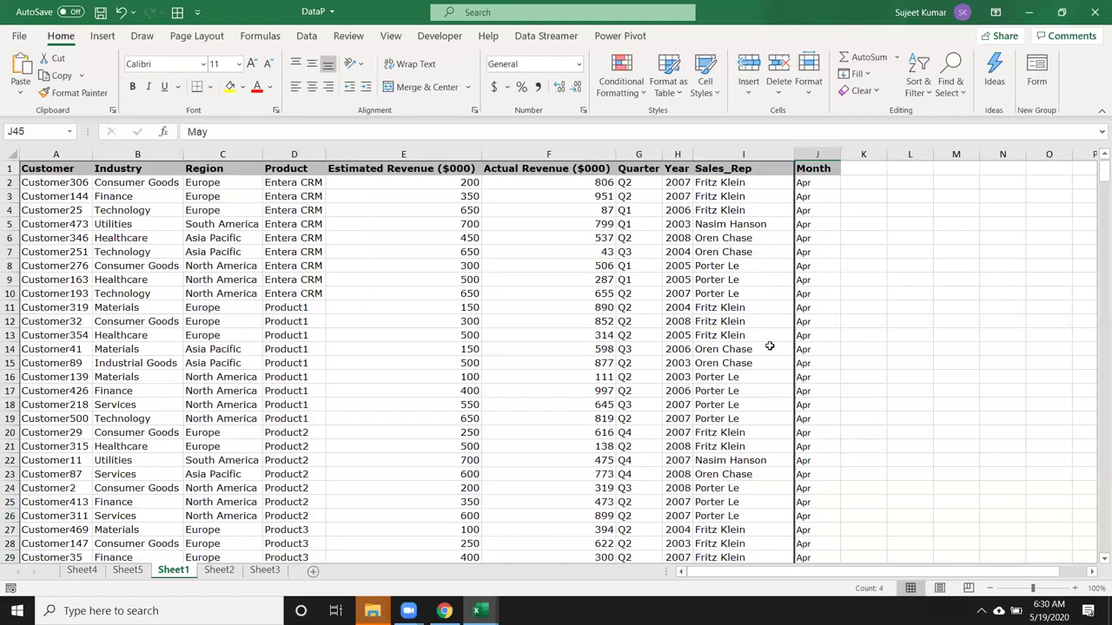
{"action": "left_click", "coordinate": [816, 152]}
{"action": "left_click_drag", "start_coordinate": [291, 155], "coordinate": [698, 154]}
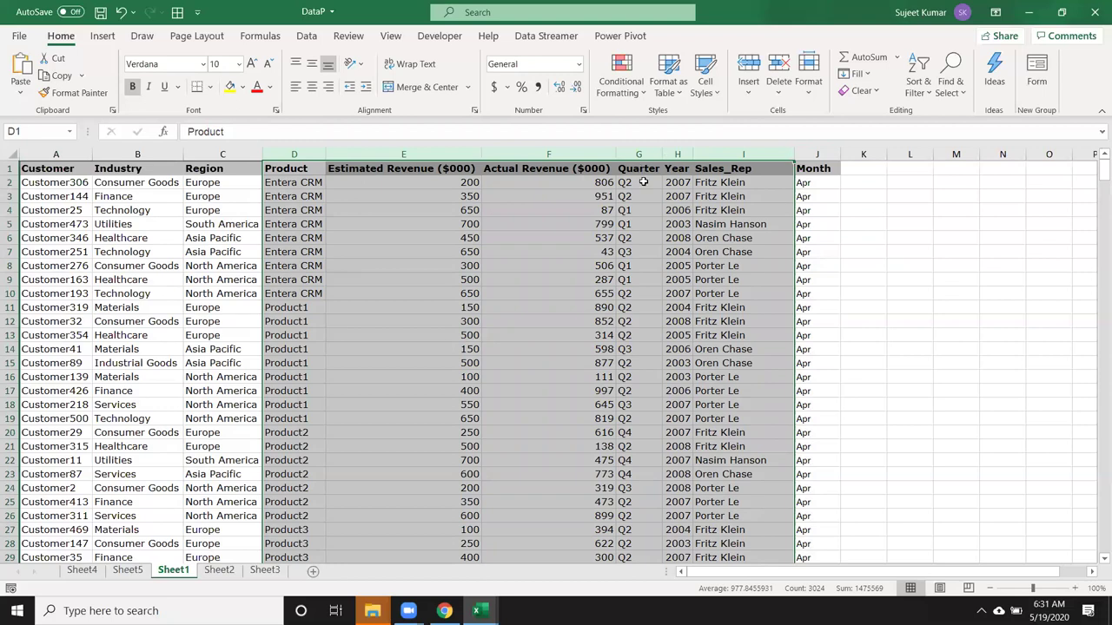
Fill the 700 cell E5 and the 250 cell E20 with yellow
{"action": "left_click", "coordinate": [635, 249]}
{"action": "left_click", "coordinate": [781, 206]}
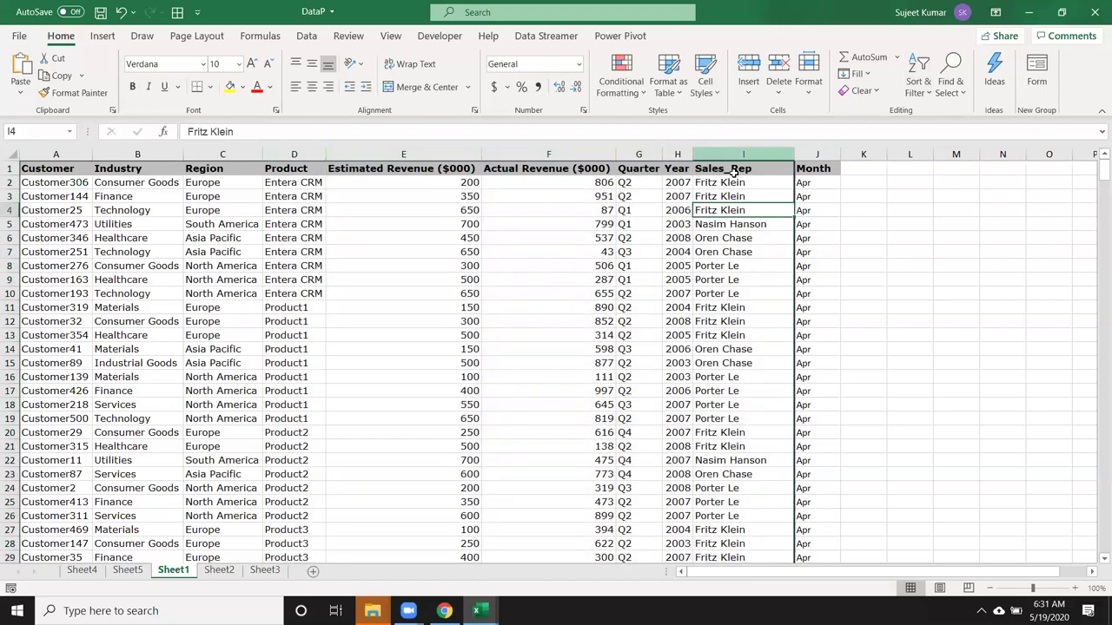
{"action": "left_click", "coordinate": [467, 218]}
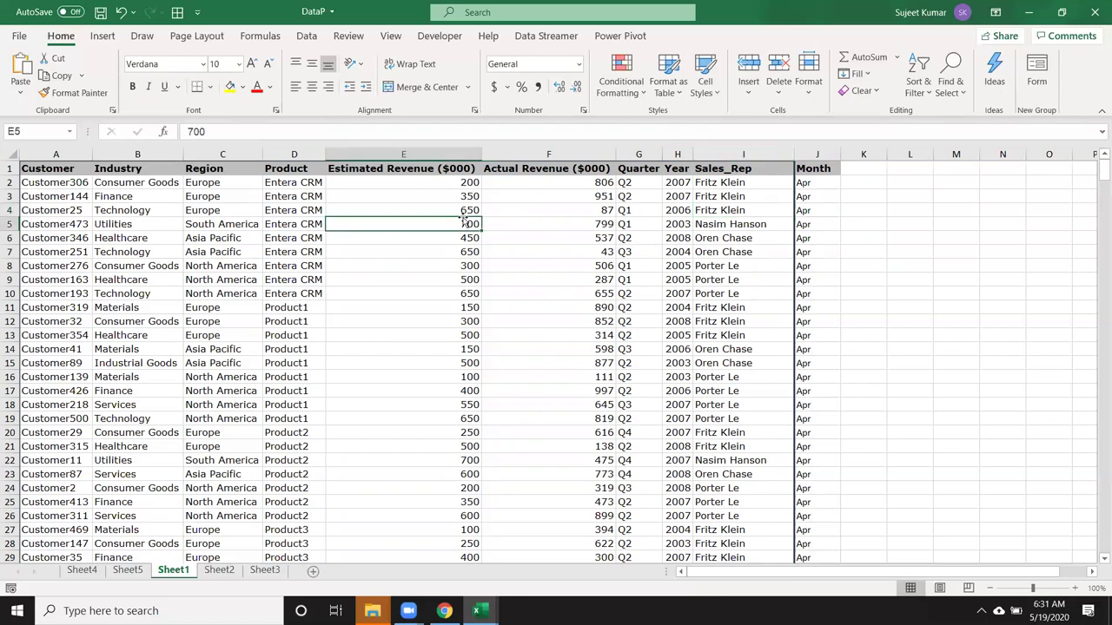
{"action": "left_click", "coordinate": [230, 86]}
{"action": "scroll", "coordinate": [391, 241], "scroll_direction": "down", "scroll_amount": 4}
{"action": "left_click", "coordinate": [405, 264]}
{"action": "left_click", "coordinate": [230, 86]}
Fill the 650 cell E46 and cell E61 yellow as well, then scroll back to the top
{"action": "scroll", "coordinate": [408, 226], "scroll_direction": "down", "scroll_amount": 4}
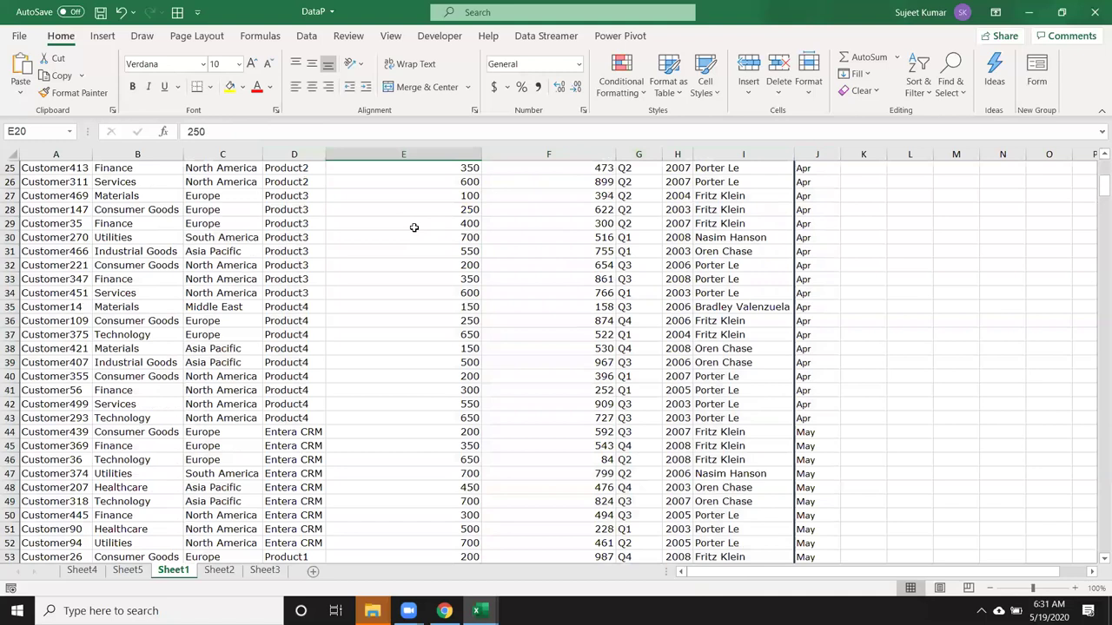
{"action": "scroll", "coordinate": [403, 215], "scroll_direction": "down", "scroll_amount": 3}
{"action": "left_click", "coordinate": [419, 244]}
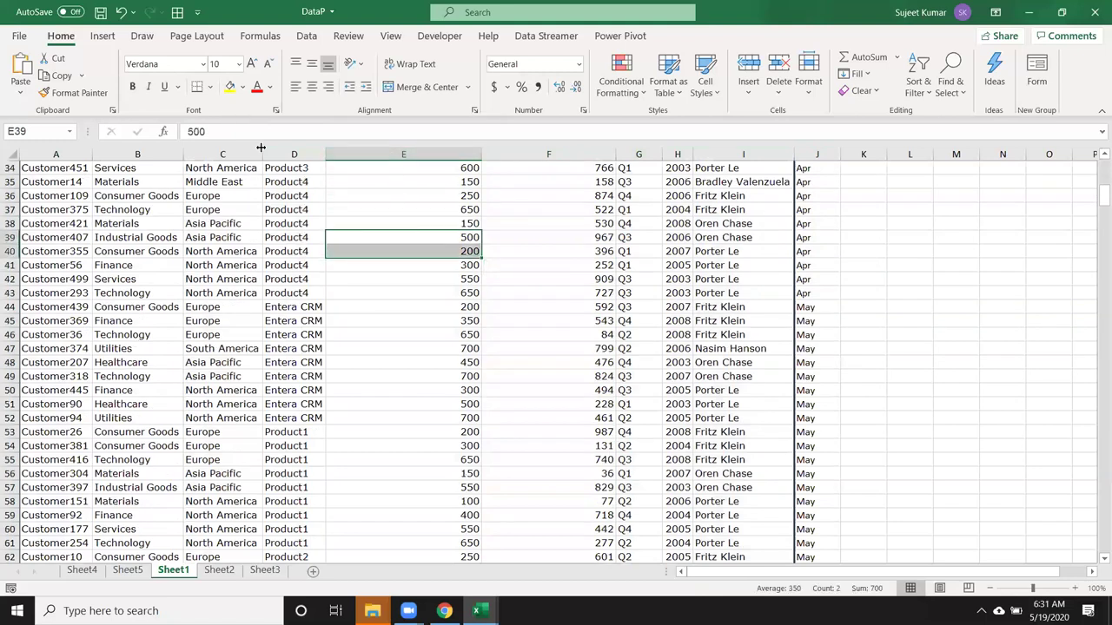
{"action": "left_click", "coordinate": [398, 333]}
{"action": "left_click", "coordinate": [230, 86]}
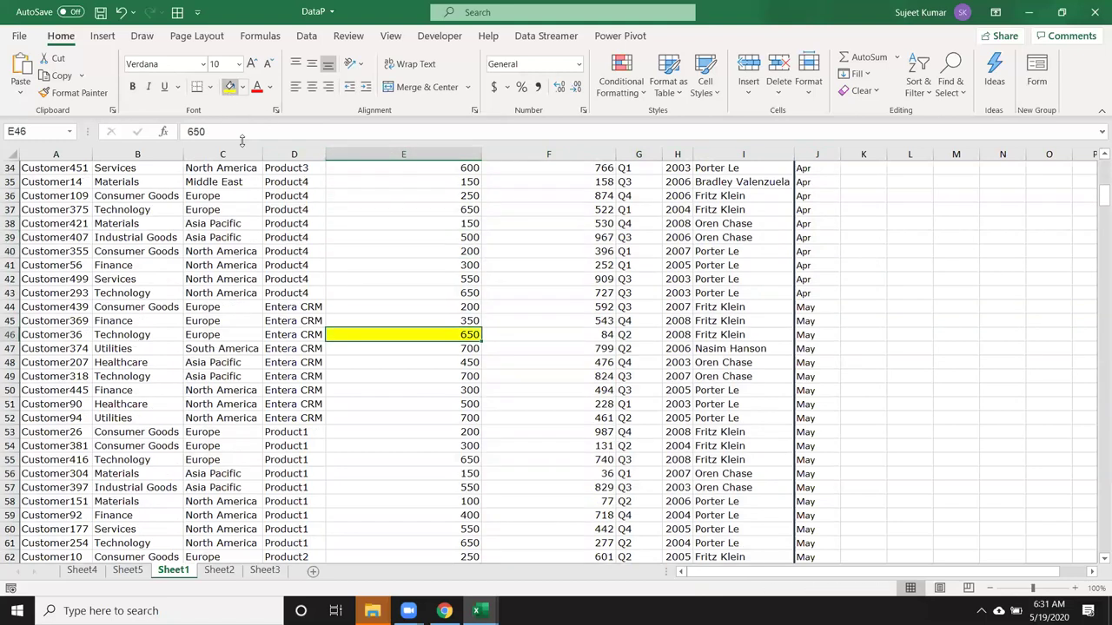
{"action": "scroll", "coordinate": [359, 303], "scroll_direction": "down", "scroll_amount": 5}
{"action": "left_click", "coordinate": [405, 334]}
{"action": "left_click", "coordinate": [230, 86]}
{"action": "scroll", "coordinate": [570, 355], "scroll_direction": "up", "scroll_amount": 1}
{"action": "scroll", "coordinate": [572, 356], "scroll_direction": "up", "scroll_amount": 10}
{"action": "scroll", "coordinate": [572, 357], "scroll_direction": "up", "scroll_amount": 5}
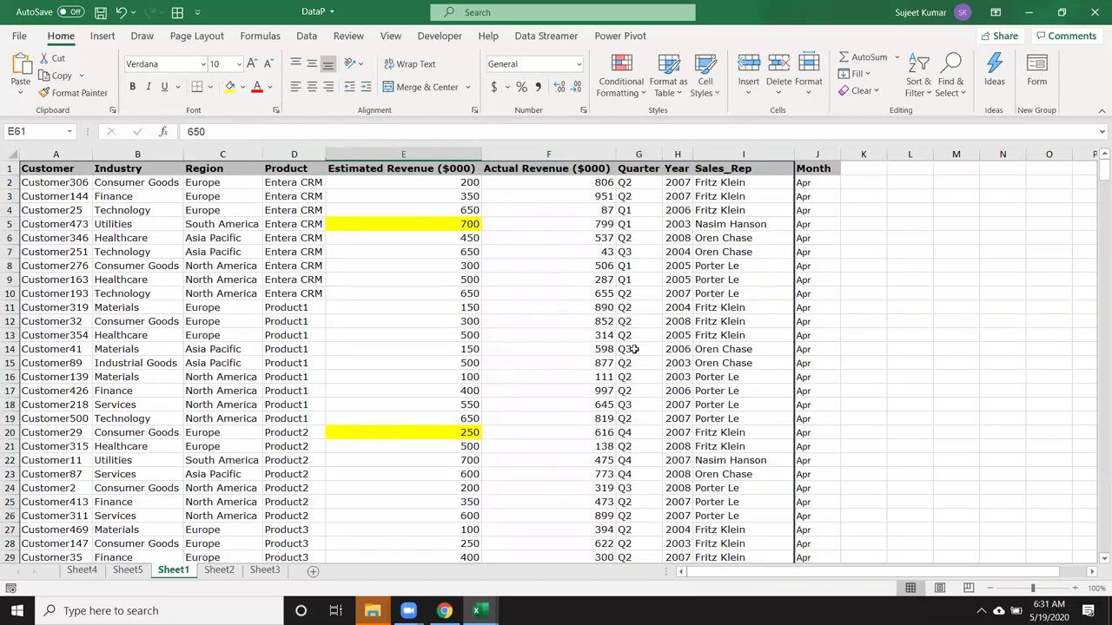
{"action": "left_click", "coordinate": [952, 87]}
In Custom Sort, sort by Estimated Revenue ($000) on Cell Color
{"action": "left_click", "coordinate": [918, 83]}
{"action": "left_click", "coordinate": [951, 156]}
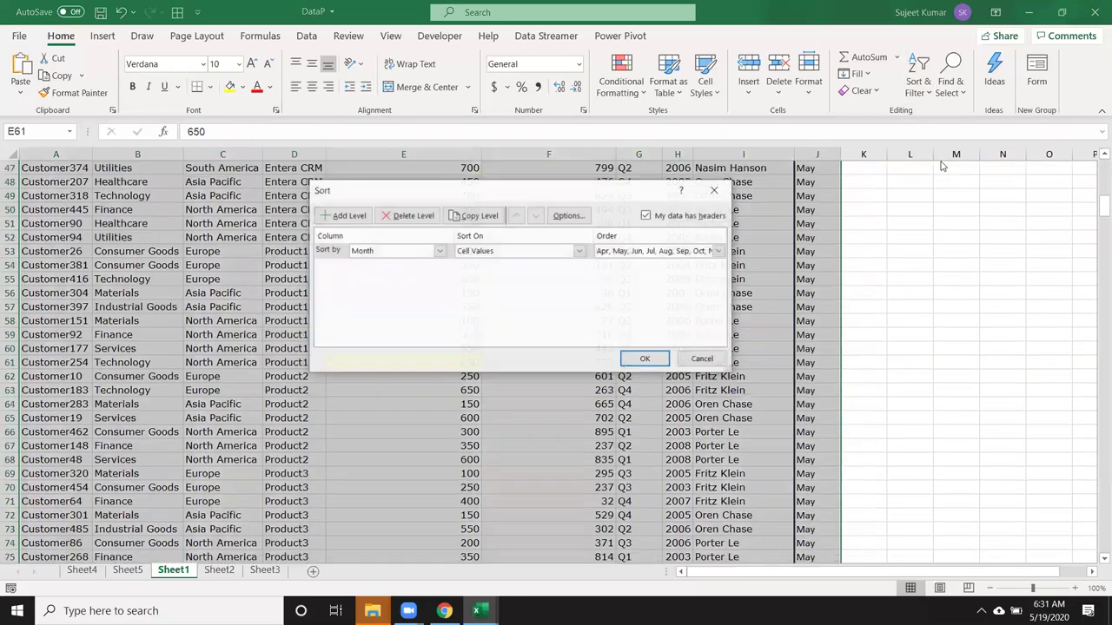
{"action": "left_click", "coordinate": [361, 252]}
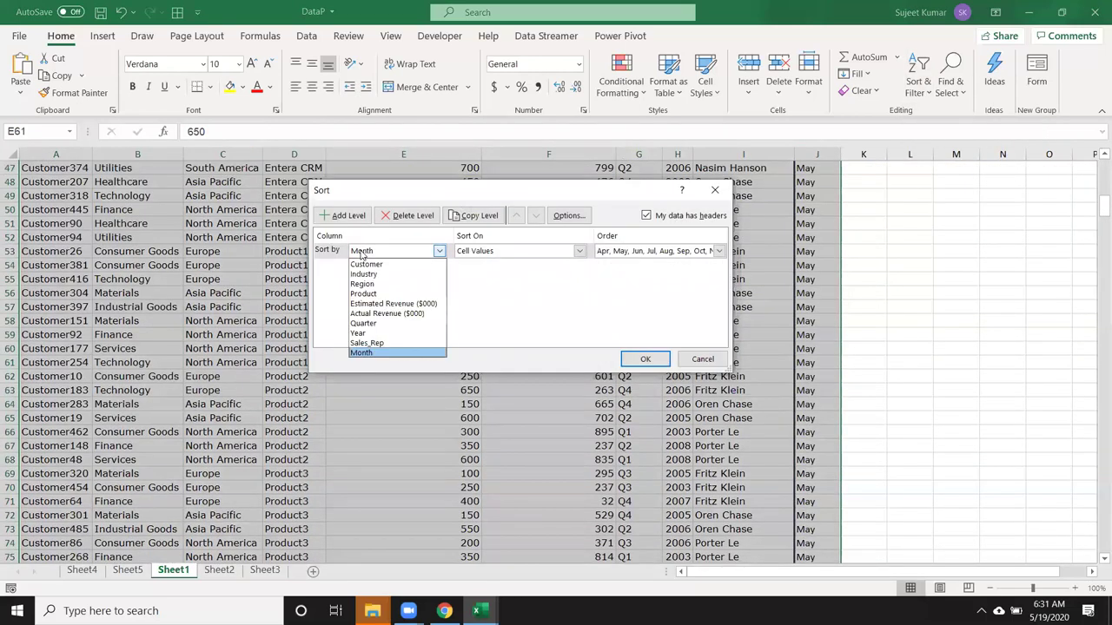
{"action": "left_click", "coordinate": [381, 305]}
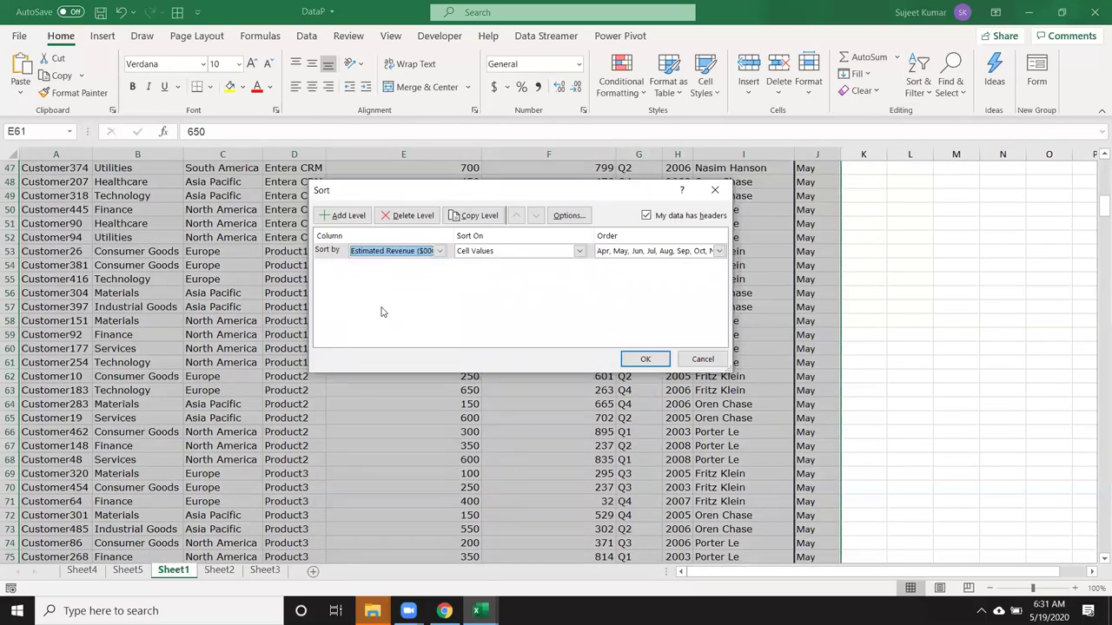
{"action": "left_click", "coordinate": [487, 252]}
{"action": "left_click", "coordinate": [490, 278]}
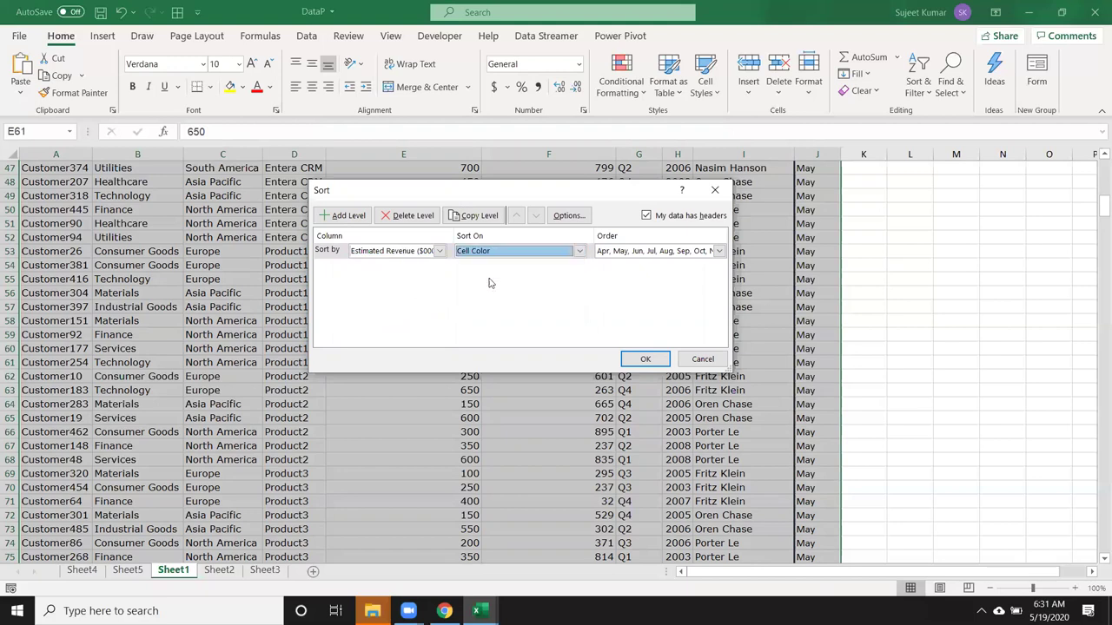
Put yellow cells On Top and apply the colour sort
{"action": "left_click", "coordinate": [652, 253]}
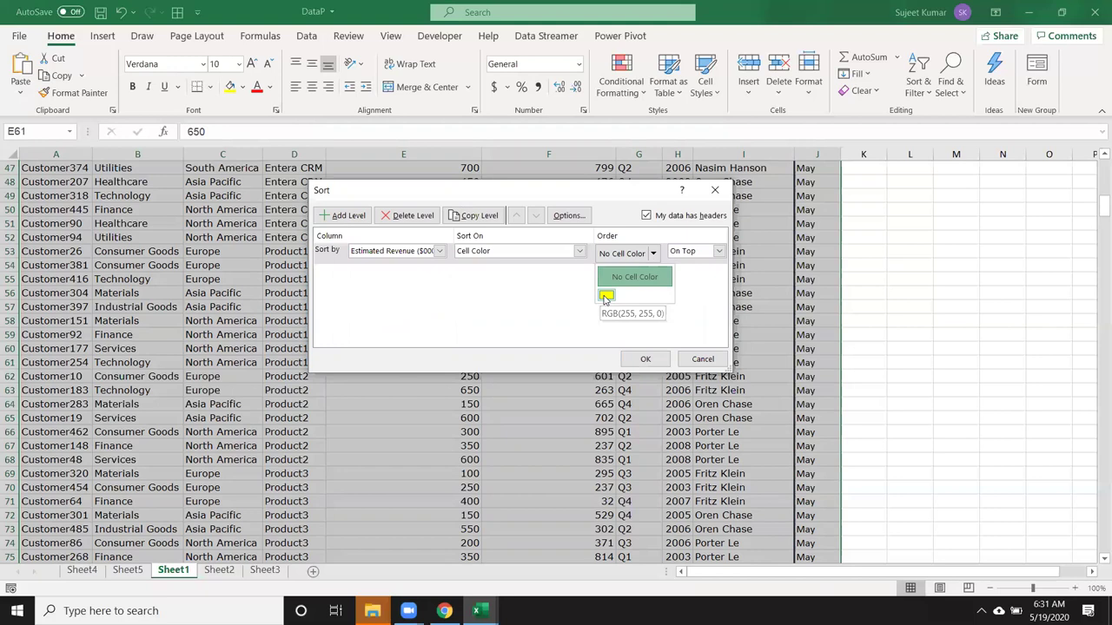
{"action": "left_click", "coordinate": [606, 297]}
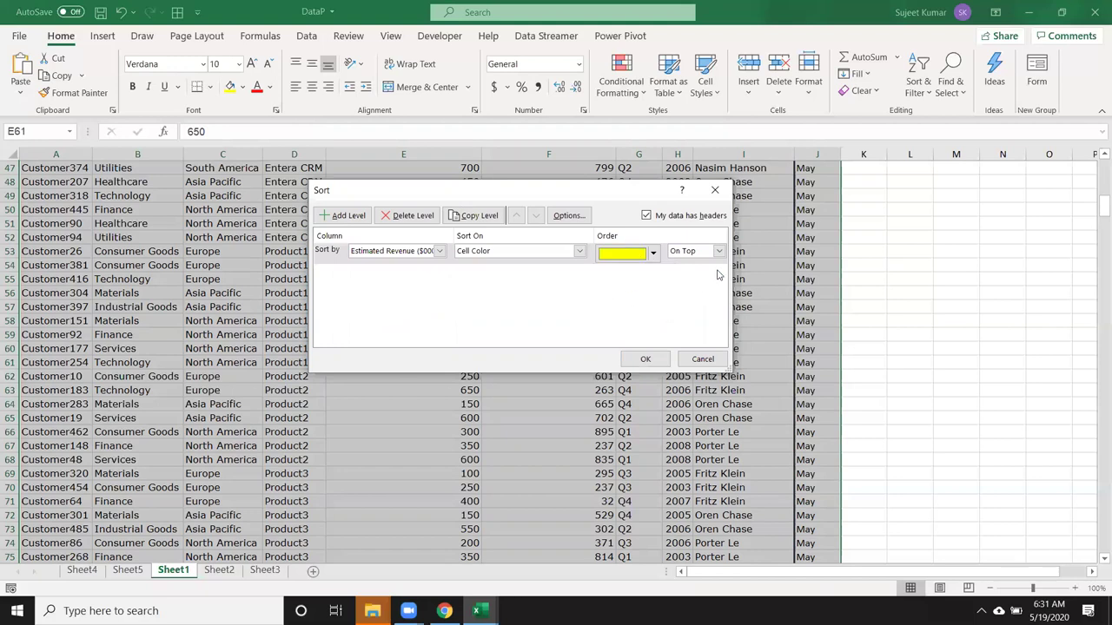
{"action": "left_click", "coordinate": [715, 252]}
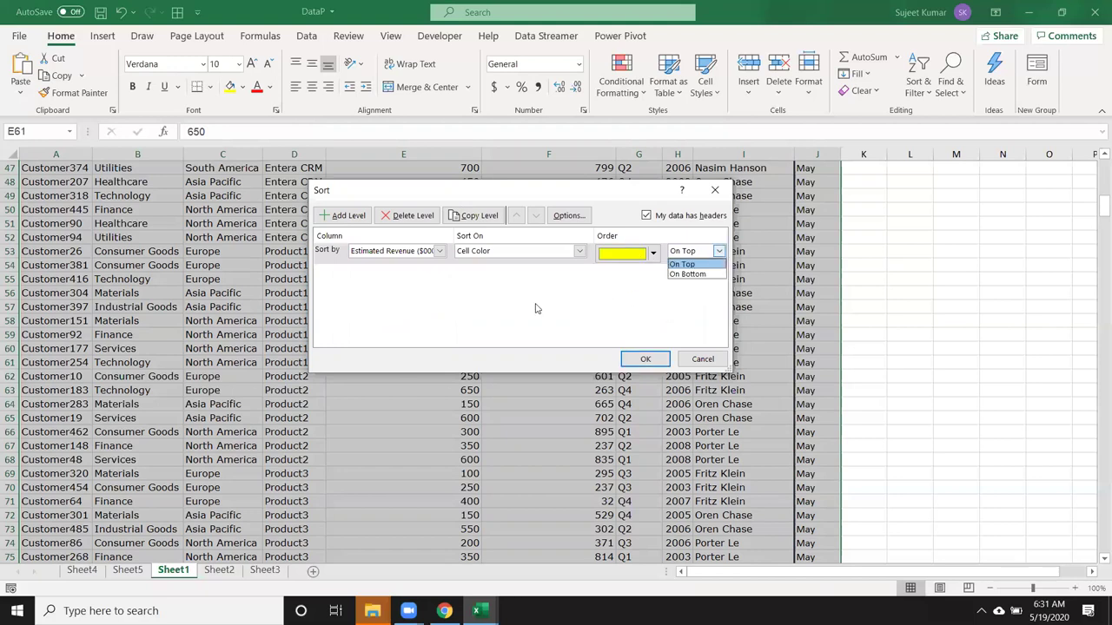
{"action": "left_click", "coordinate": [499, 274]}
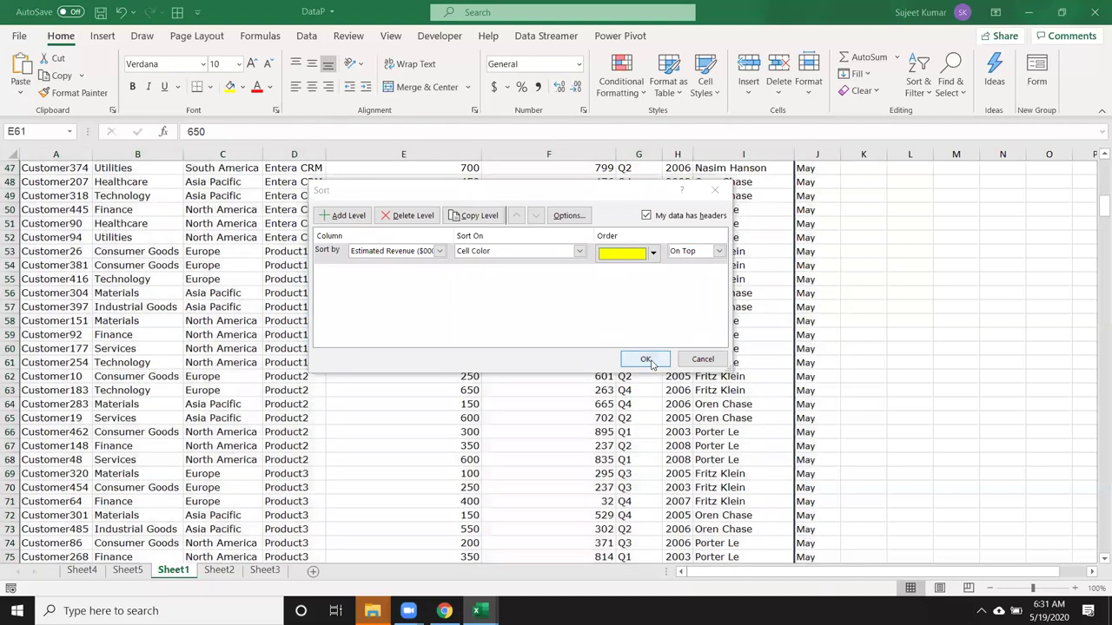
{"action": "left_click", "coordinate": [644, 360]}
{"action": "scroll", "coordinate": [615, 361], "scroll_direction": "up", "scroll_amount": 5}
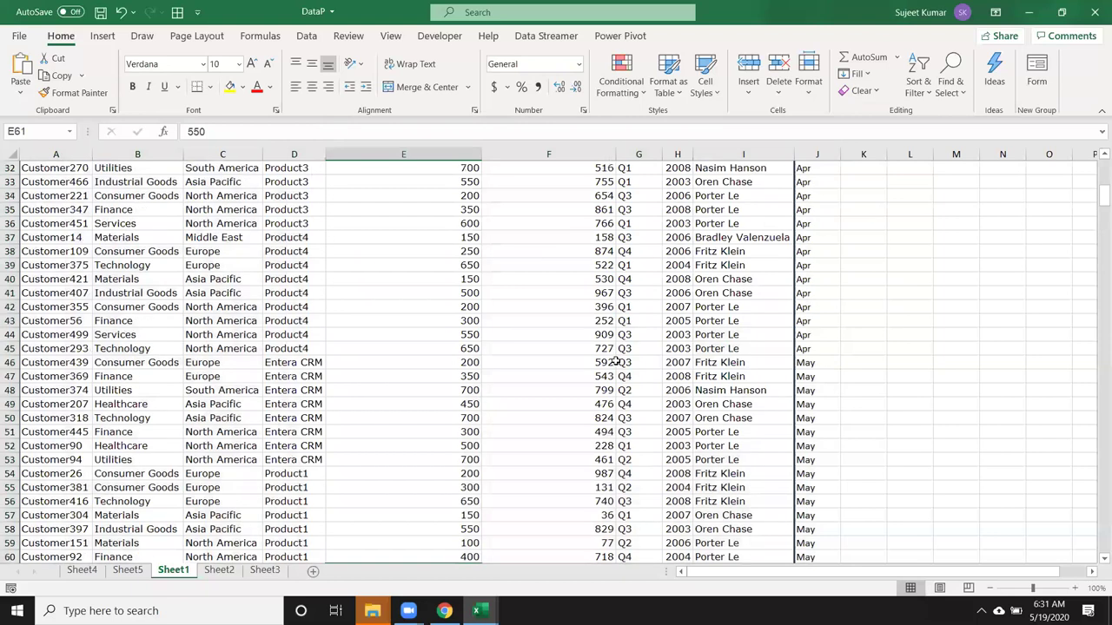
{"action": "scroll", "coordinate": [615, 361], "scroll_direction": "up", "scroll_amount": 6}
{"action": "scroll", "coordinate": [615, 361], "scroll_direction": "up", "scroll_amount": 5}
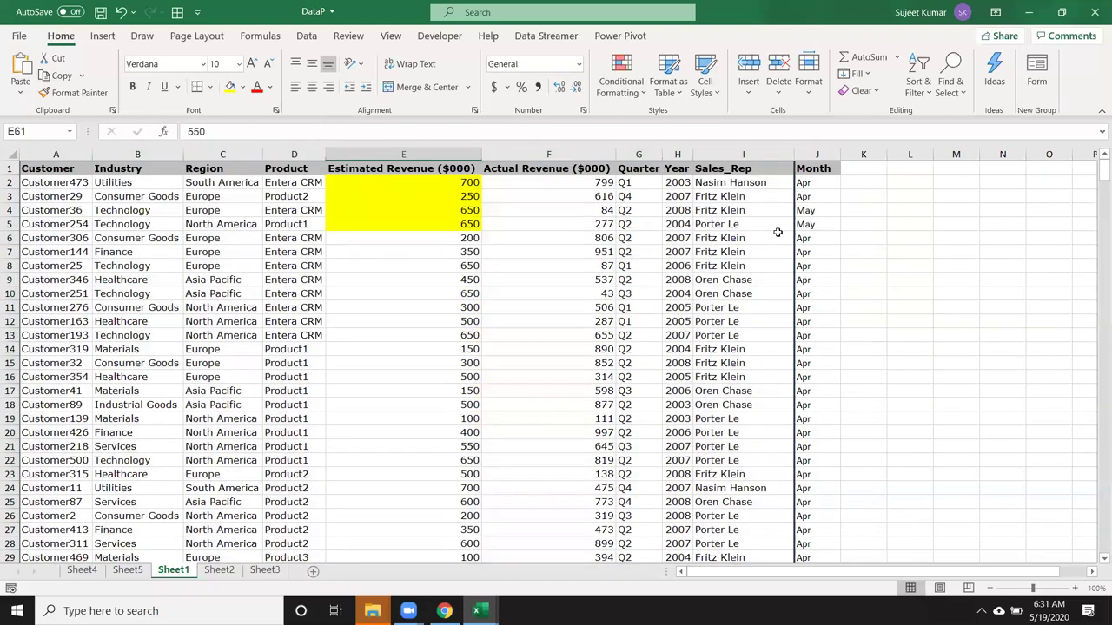
Apply the 3 Arrows (Colored) icon set to the Actual Revenue column
{"action": "left_click_drag", "start_coordinate": [446, 198], "coordinate": [446, 227]}
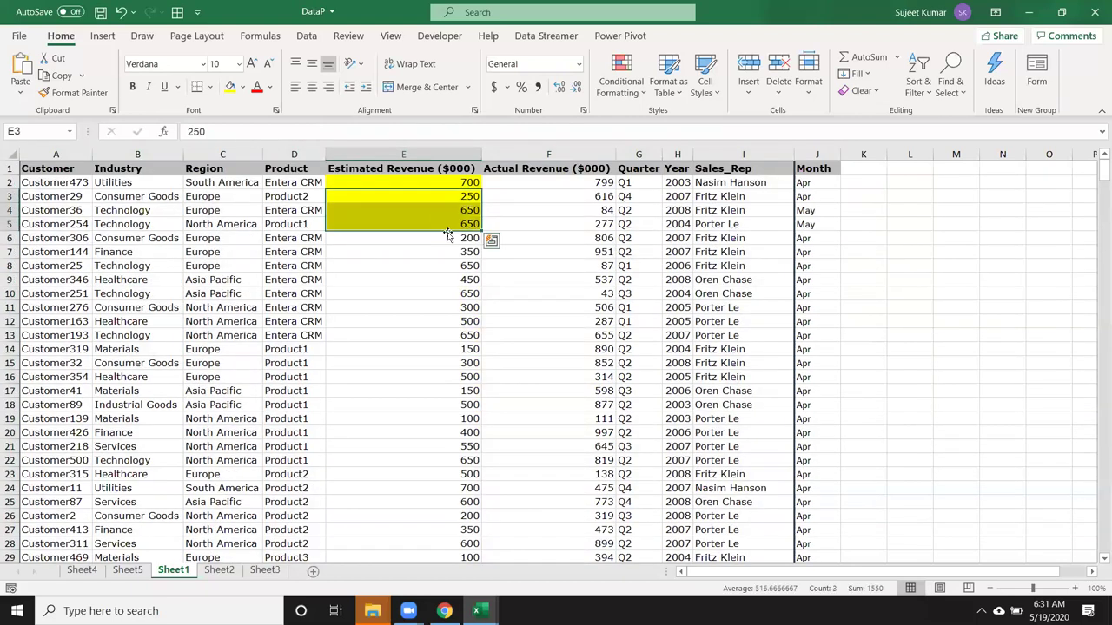
{"action": "left_click", "coordinate": [584, 235]}
{"action": "left_click", "coordinate": [581, 155]}
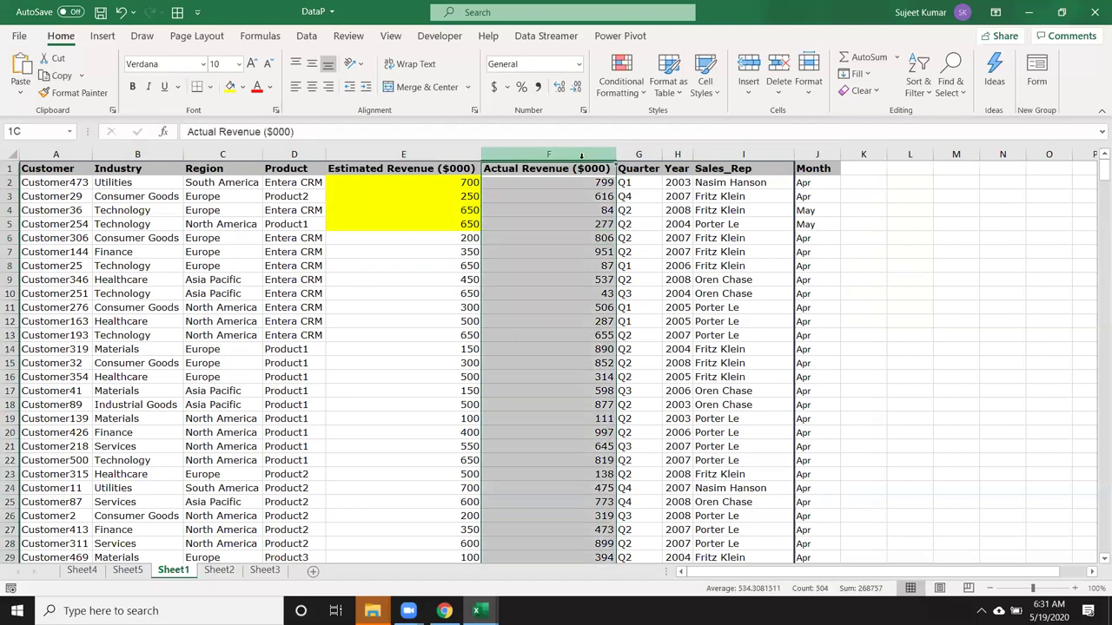
{"action": "left_click", "coordinate": [621, 76]}
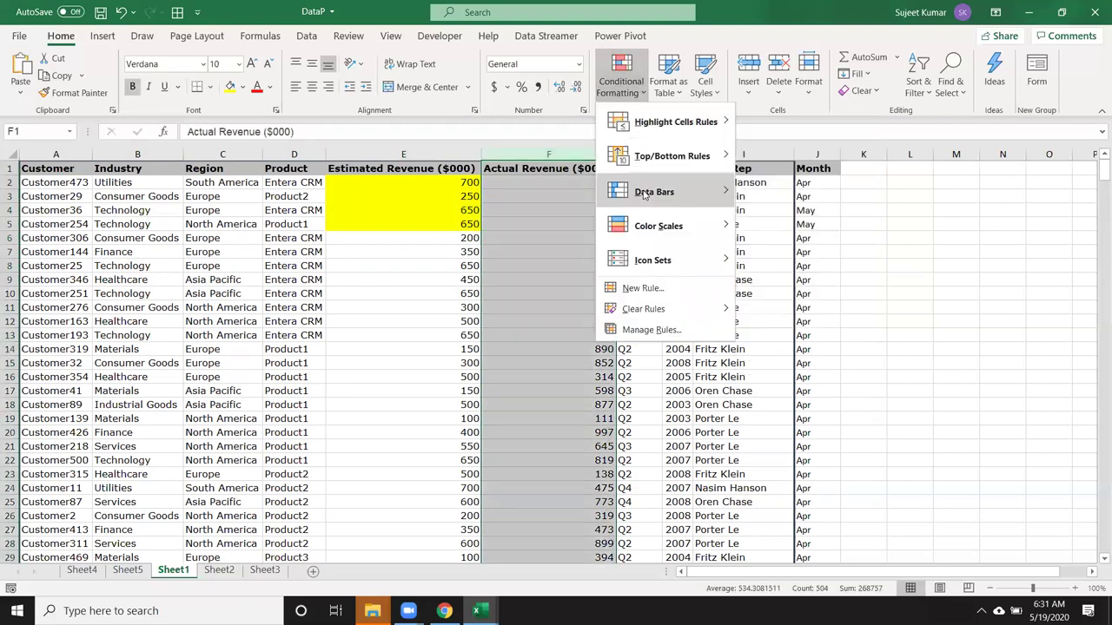
{"action": "mouse_move", "coordinate": [658, 267]}
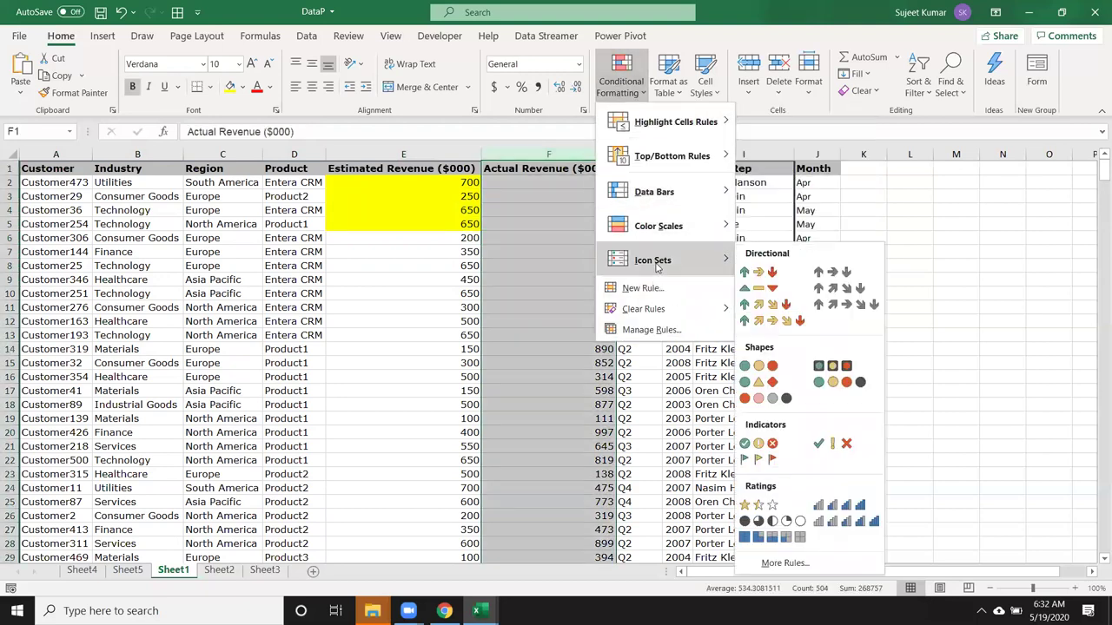
{"action": "left_click", "coordinate": [757, 272]}
Check individual Actual Revenue cells, including the 806 and 951 values and F4
{"action": "left_click", "coordinate": [557, 282]}
{"action": "left_click_drag", "start_coordinate": [491, 251], "coordinate": [491, 238]}
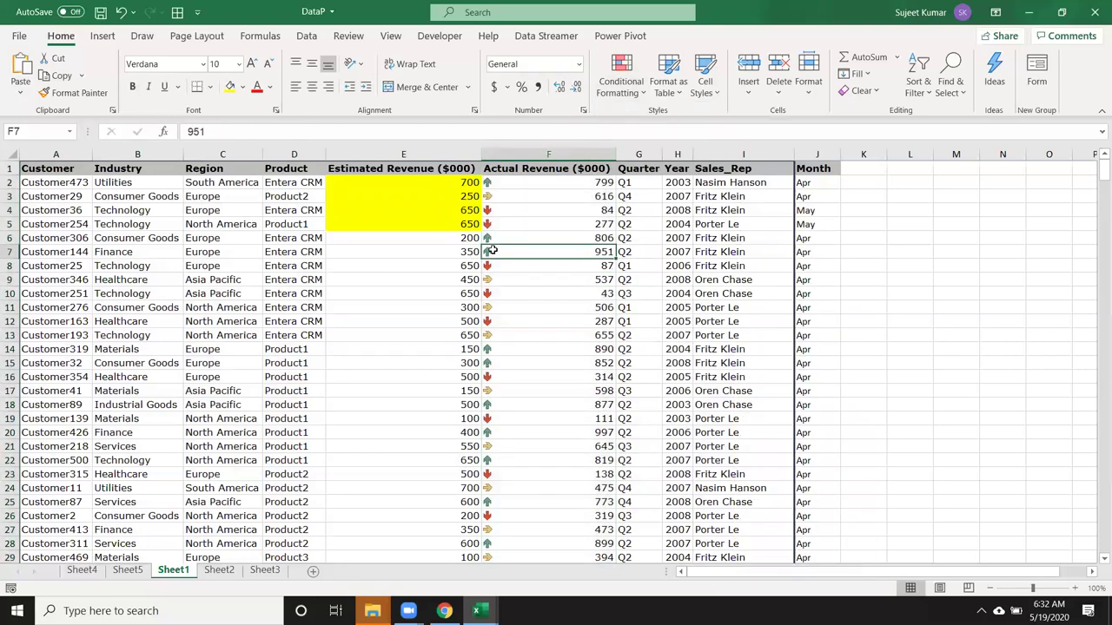
{"action": "left_click", "coordinate": [521, 211]}
Custom-sort the data by Actual Revenue ($000) cell icon, green up arrow on top
{"action": "left_click", "coordinate": [620, 81]}
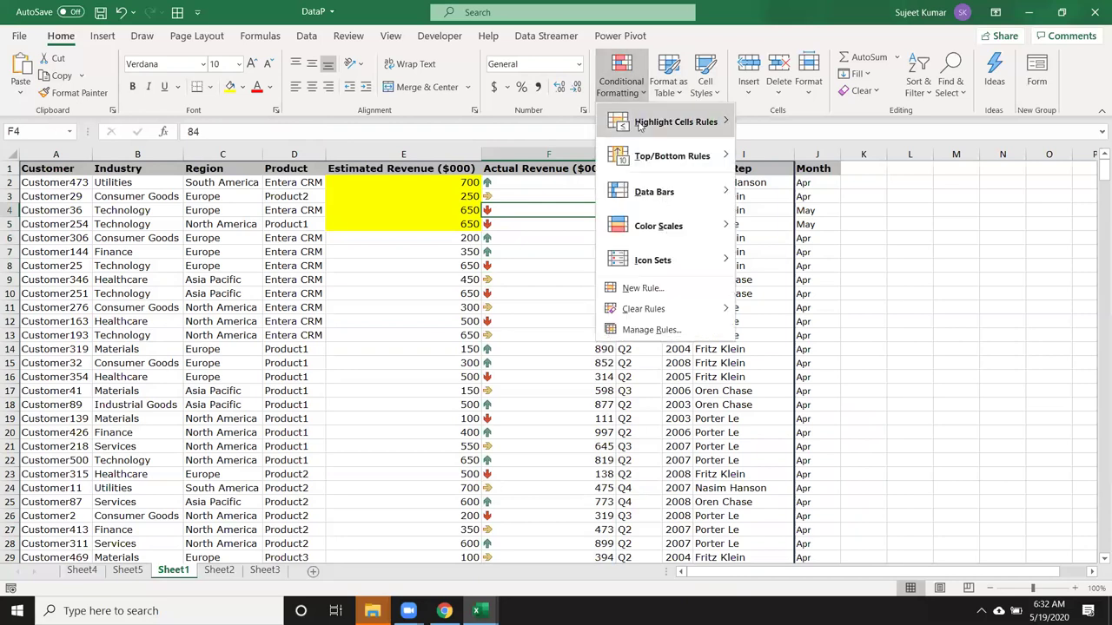
{"action": "left_click", "coordinate": [917, 86]}
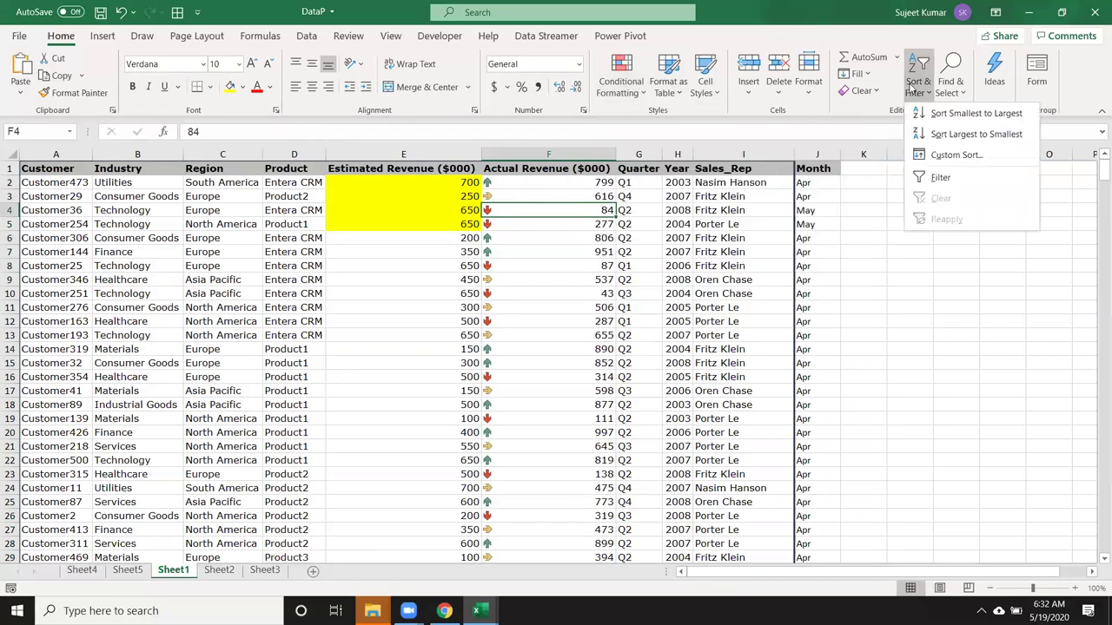
{"action": "left_click", "coordinate": [940, 155]}
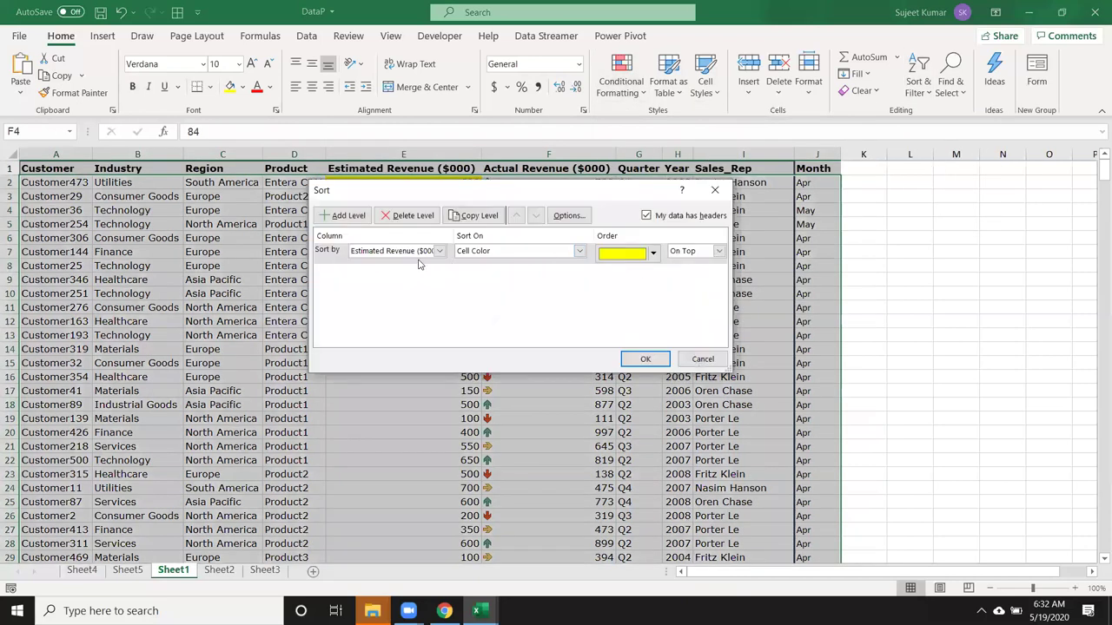
{"action": "left_click", "coordinate": [414, 262]}
{"action": "left_click", "coordinate": [439, 251]}
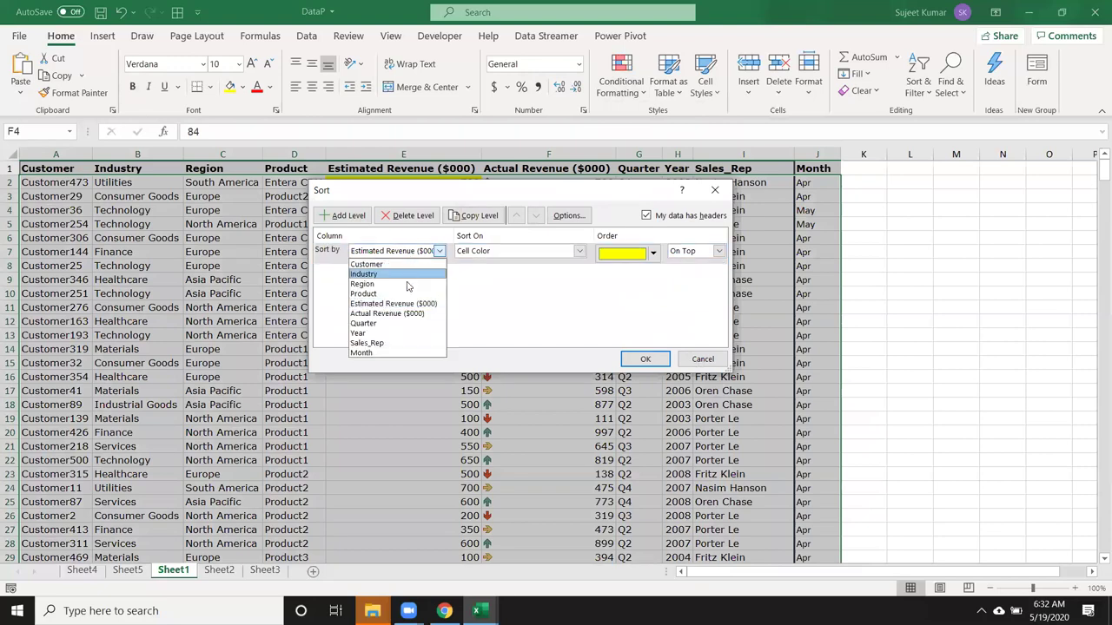
{"action": "left_click", "coordinate": [407, 314]}
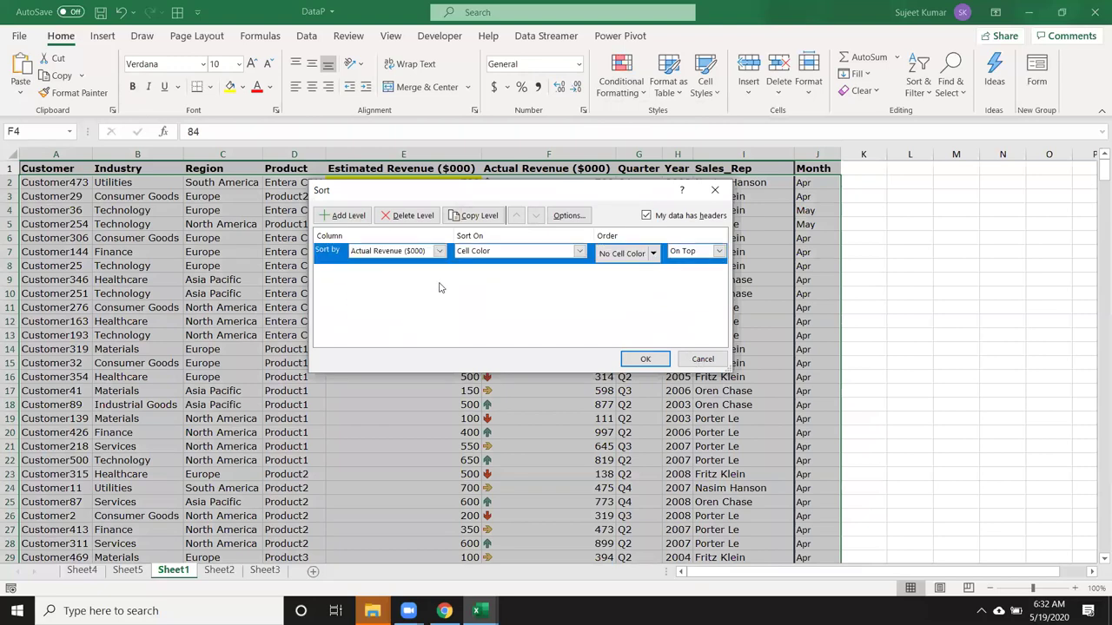
{"action": "left_click", "coordinate": [485, 255]}
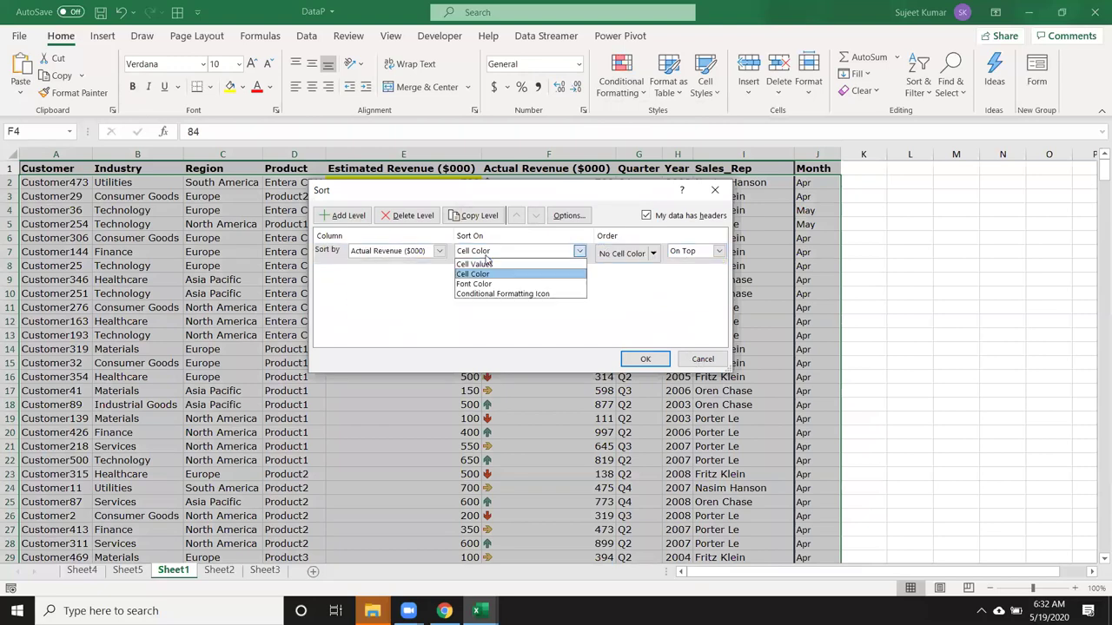
{"action": "left_click", "coordinate": [502, 294]}
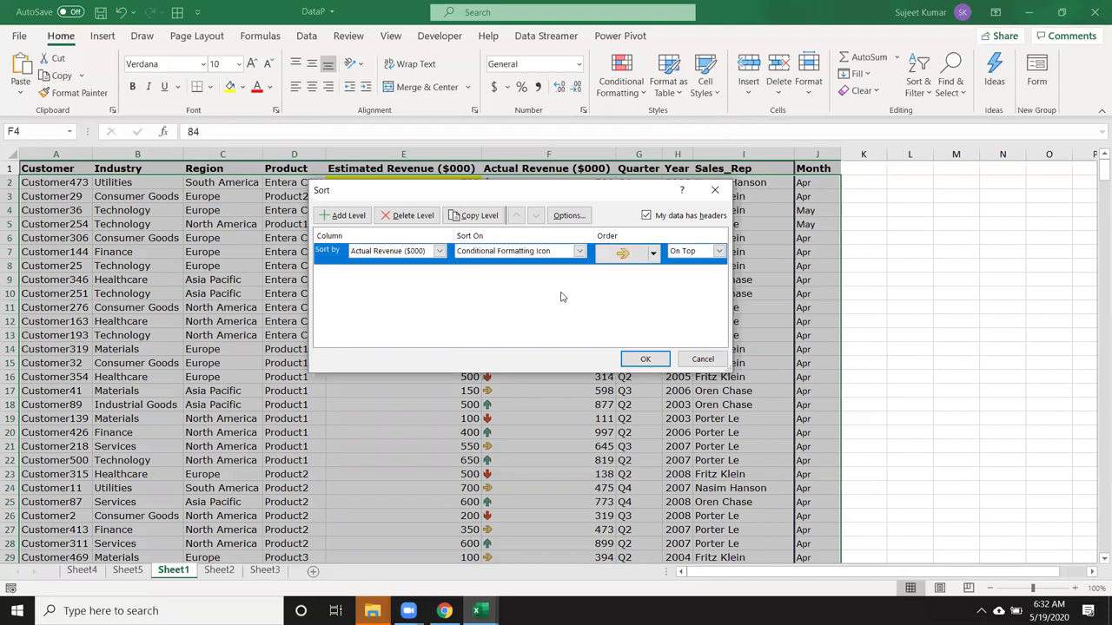
{"action": "left_click", "coordinate": [653, 256]}
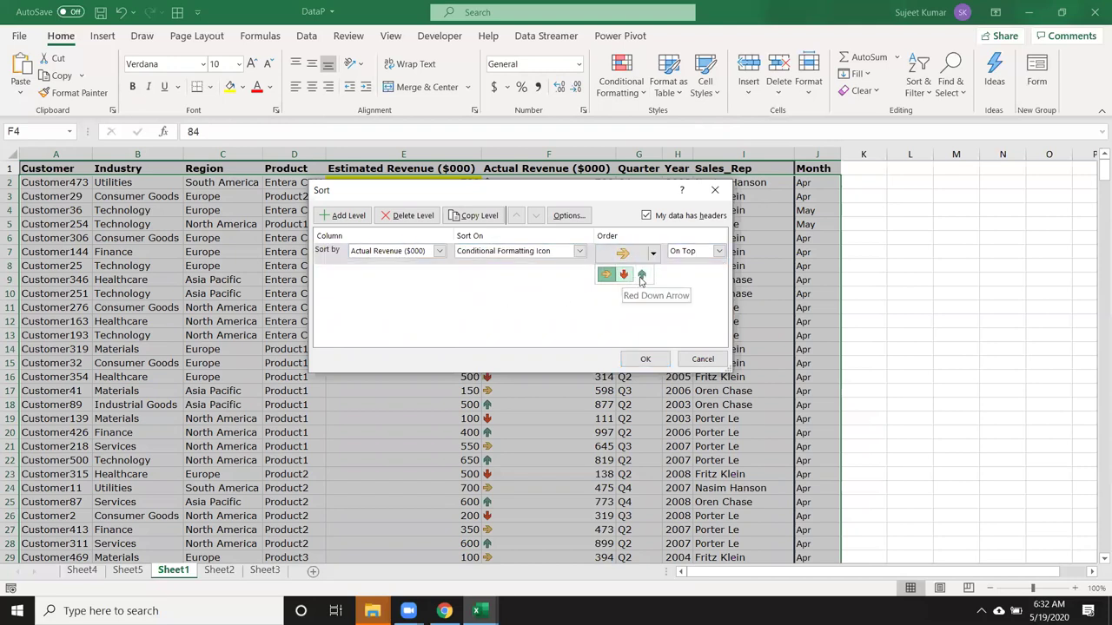
{"action": "left_click", "coordinate": [642, 276]}
{"action": "left_click", "coordinate": [645, 359]}
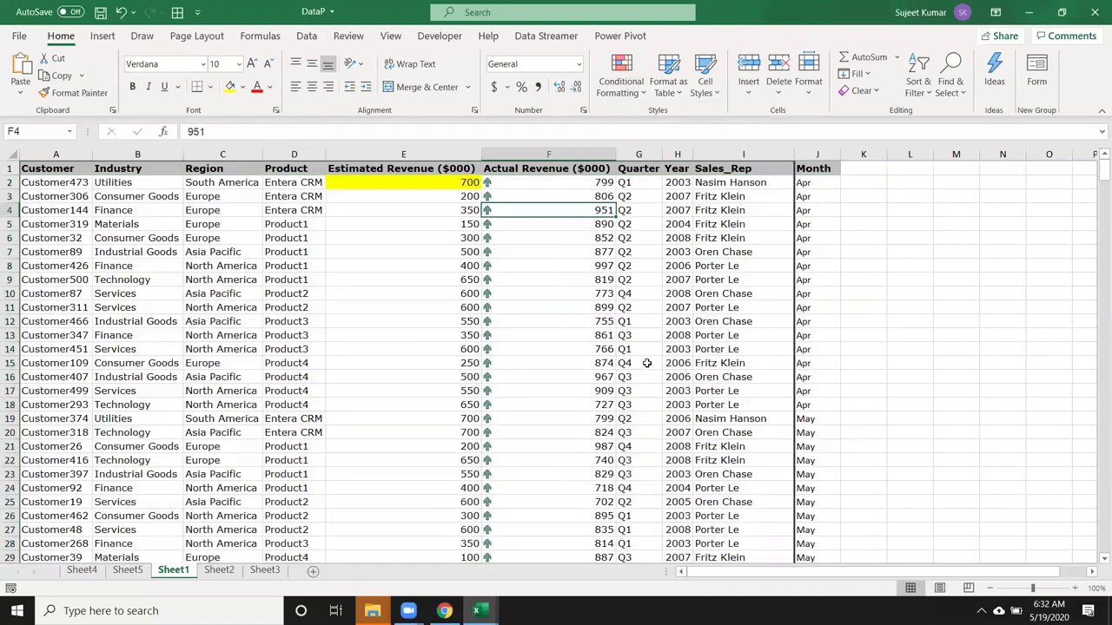
Select the Actual Revenue values F3:F16 and scroll through the sorted results
{"action": "left_click", "coordinate": [578, 252]}
{"action": "left_click_drag", "start_coordinate": [556, 198], "coordinate": [560, 377]}
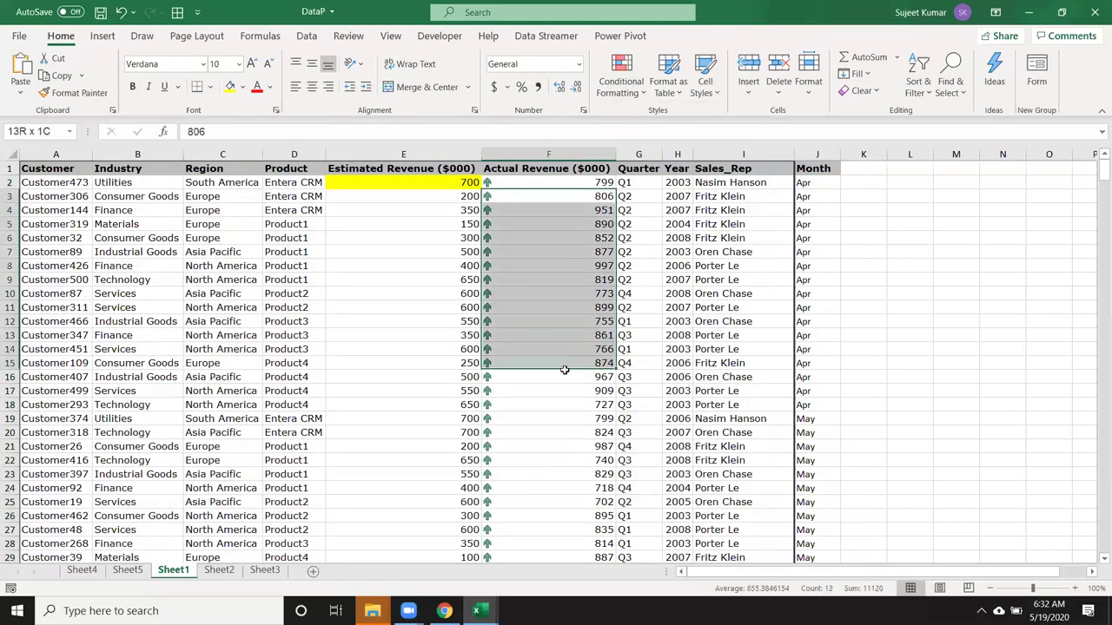
{"action": "scroll", "coordinate": [561, 365], "scroll_direction": "down", "scroll_amount": 4}
{"action": "scroll", "coordinate": [560, 364], "scroll_direction": "down", "scroll_amount": 10}
{"action": "scroll", "coordinate": [560, 363], "scroll_direction": "down", "scroll_amount": 10}
{"action": "scroll", "coordinate": [560, 361], "scroll_direction": "down", "scroll_amount": 11}
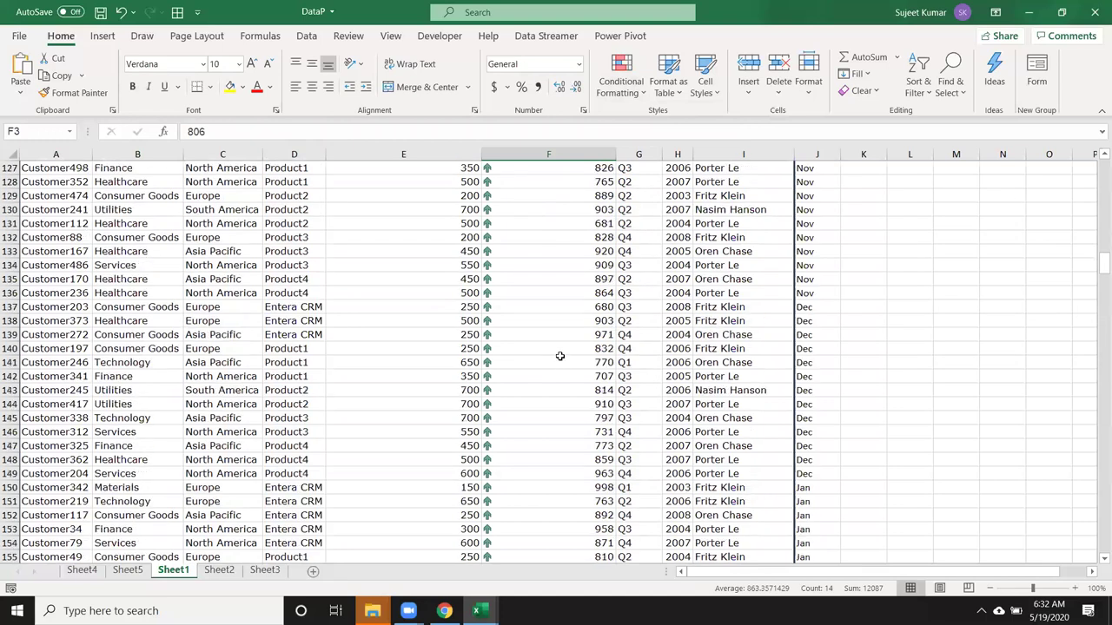
{"action": "scroll", "coordinate": [560, 356], "scroll_direction": "down", "scroll_amount": 10}
{"action": "scroll", "coordinate": [560, 356], "scroll_direction": "up", "scroll_amount": 8}
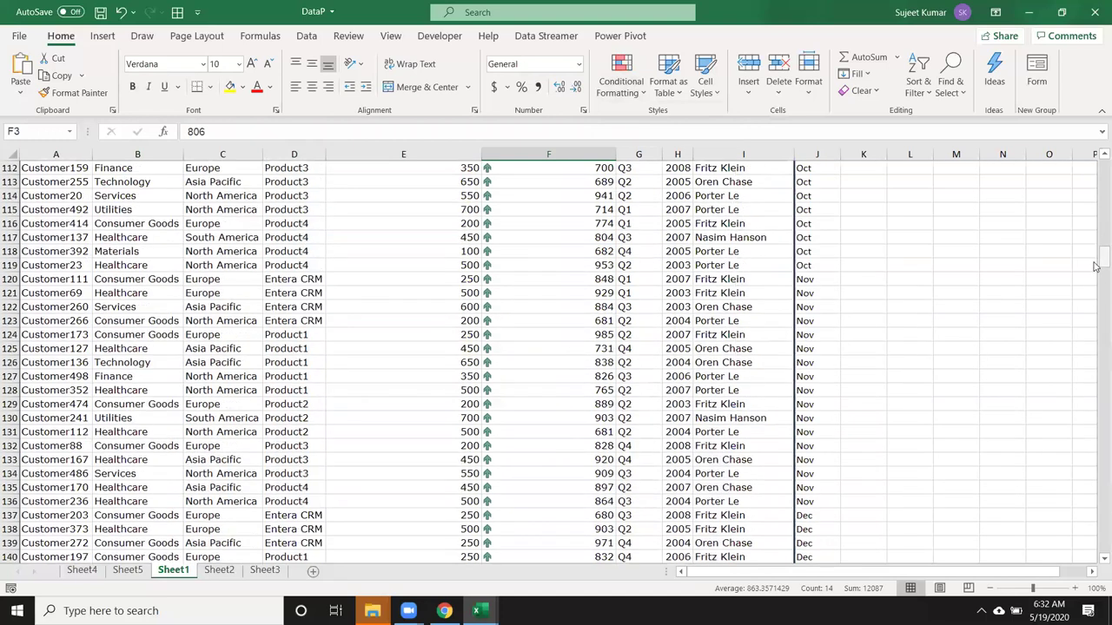
{"action": "left_click", "coordinate": [1094, 460]}
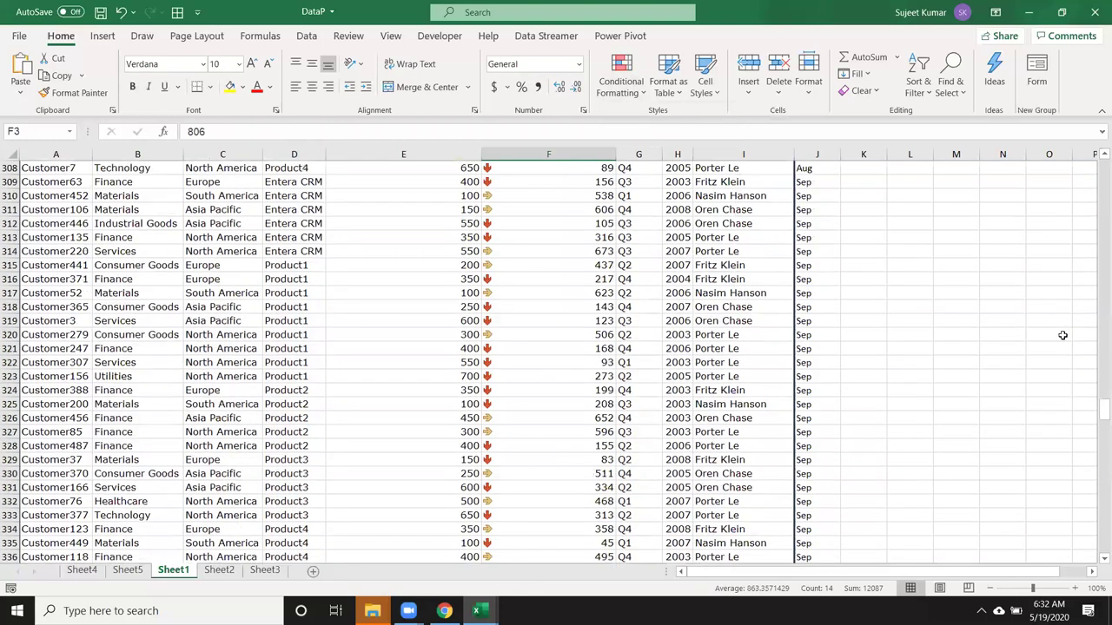
{"action": "left_click_drag", "start_coordinate": [1096, 411], "coordinate": [1096, 405]}
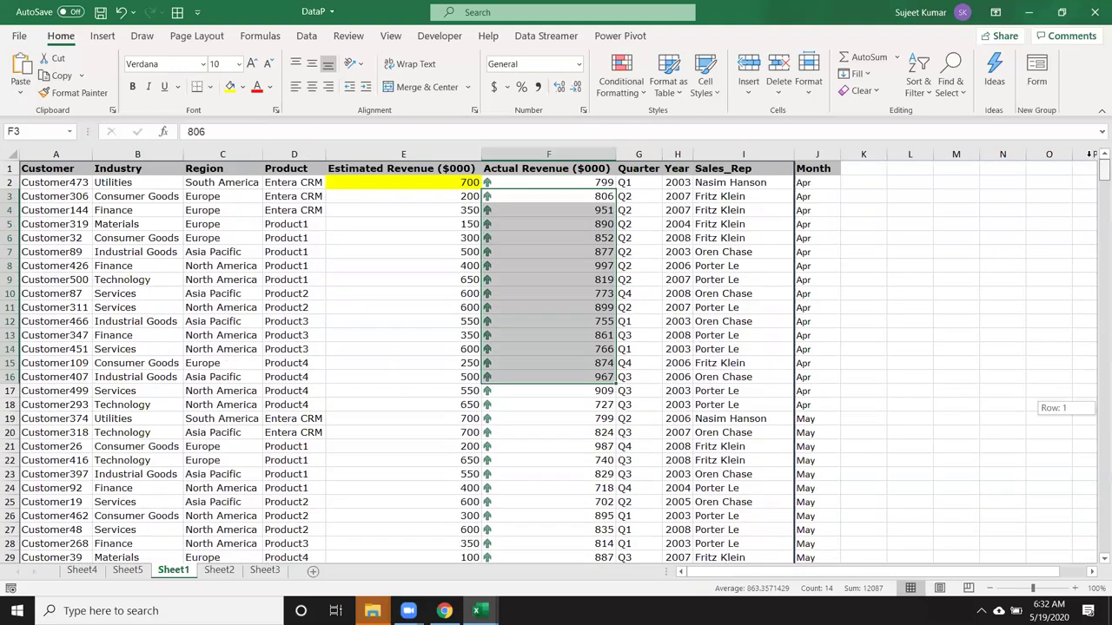
{"action": "left_click", "coordinate": [650, 251]}
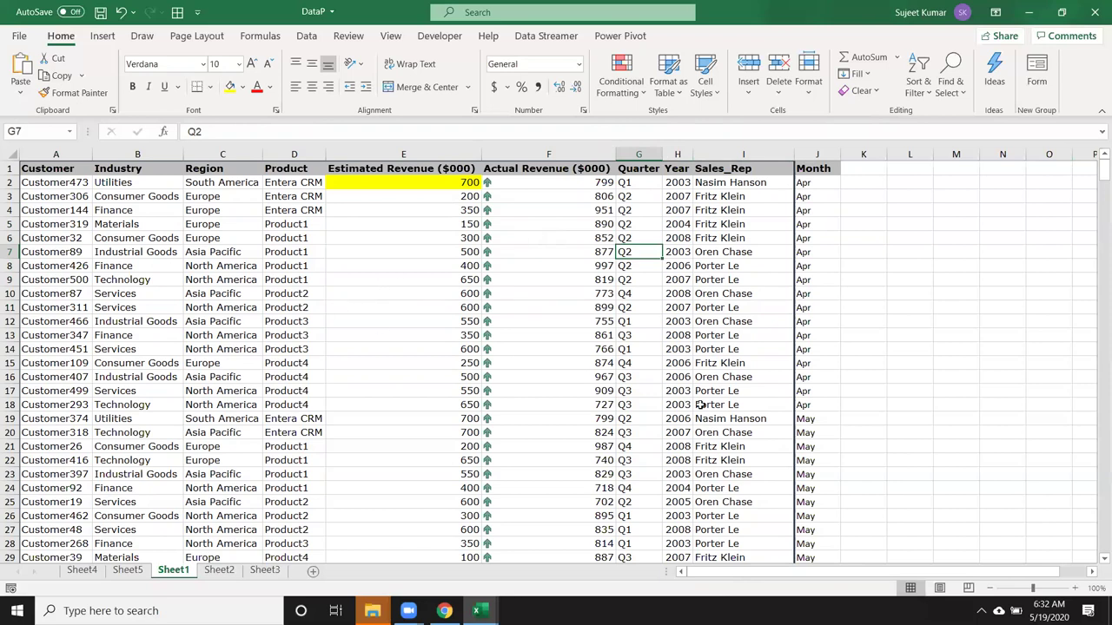
Start a Custom Sort on the Asia Pacific and North America cells, cancel the warning, then select D5
{"action": "left_click_drag", "start_coordinate": [222, 252], "coordinate": [228, 265]}
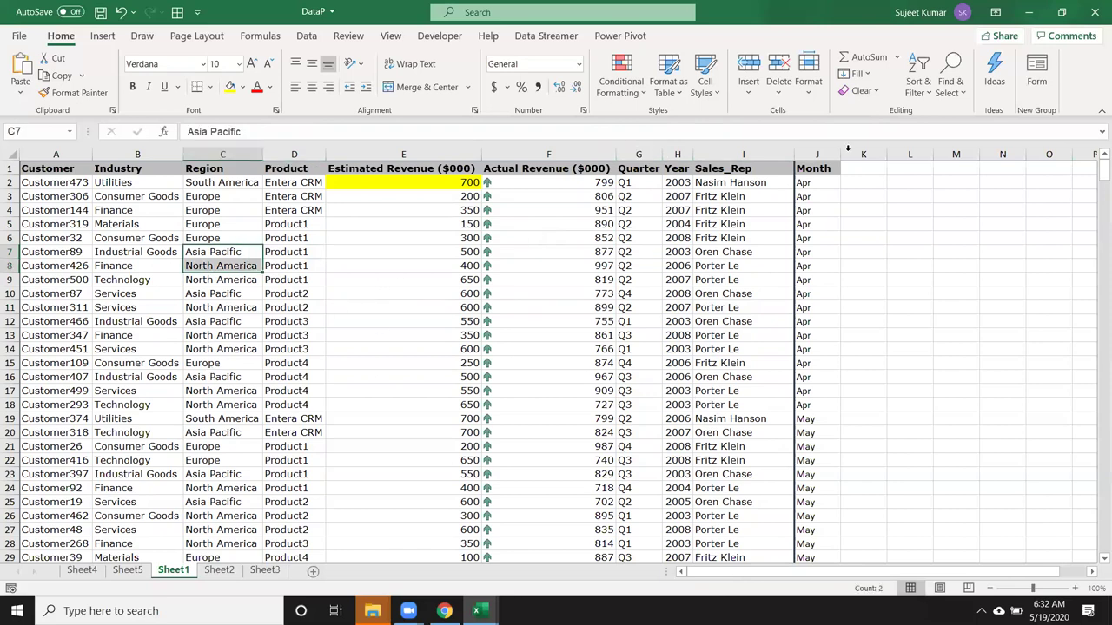
{"action": "left_click", "coordinate": [919, 85]}
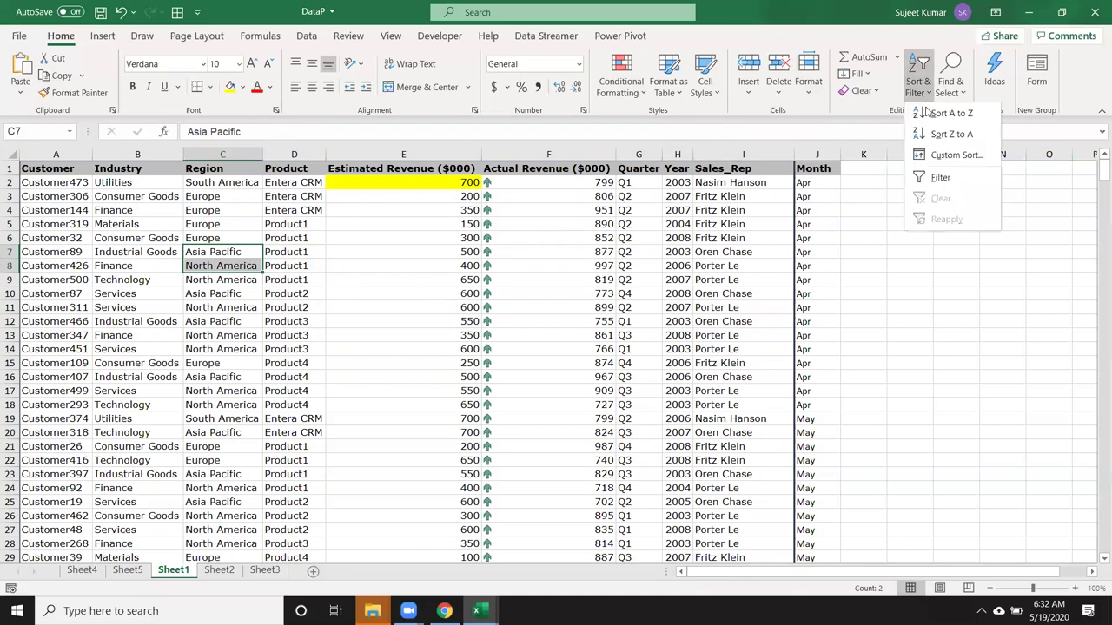
{"action": "left_click", "coordinate": [937, 157]}
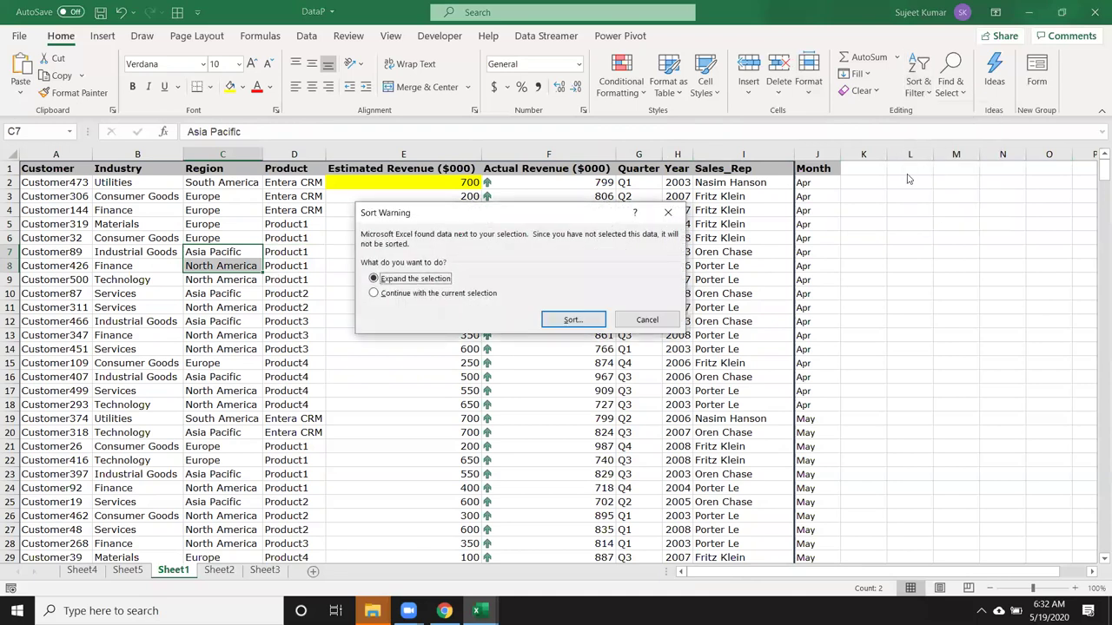
{"action": "left_click", "coordinate": [668, 211]}
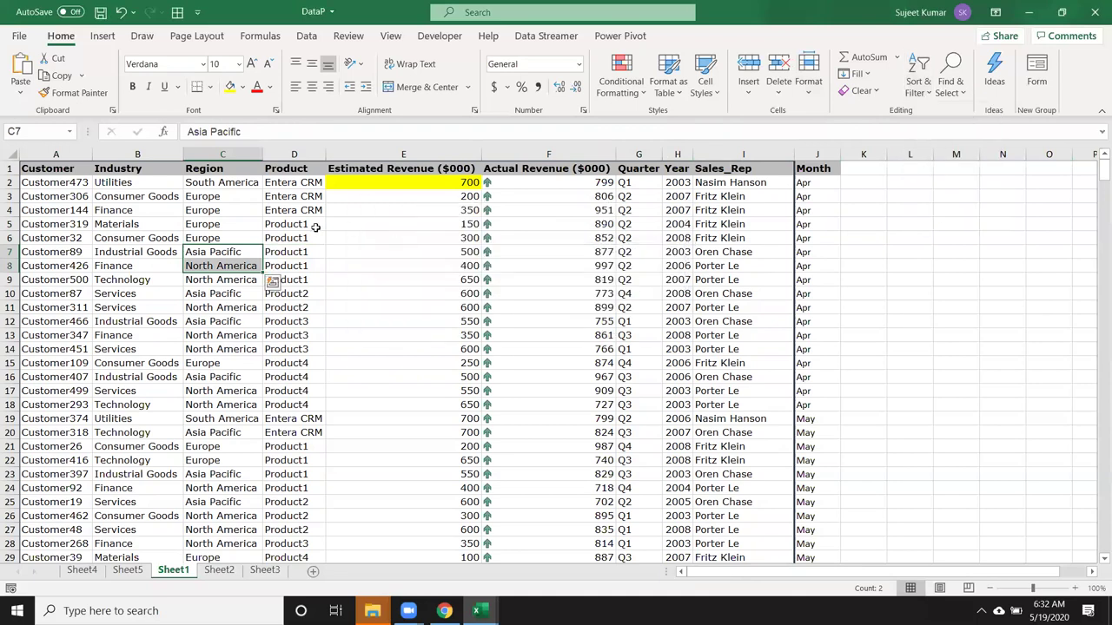
{"action": "left_click", "coordinate": [315, 226]}
{"action": "left_click", "coordinate": [918, 80]}
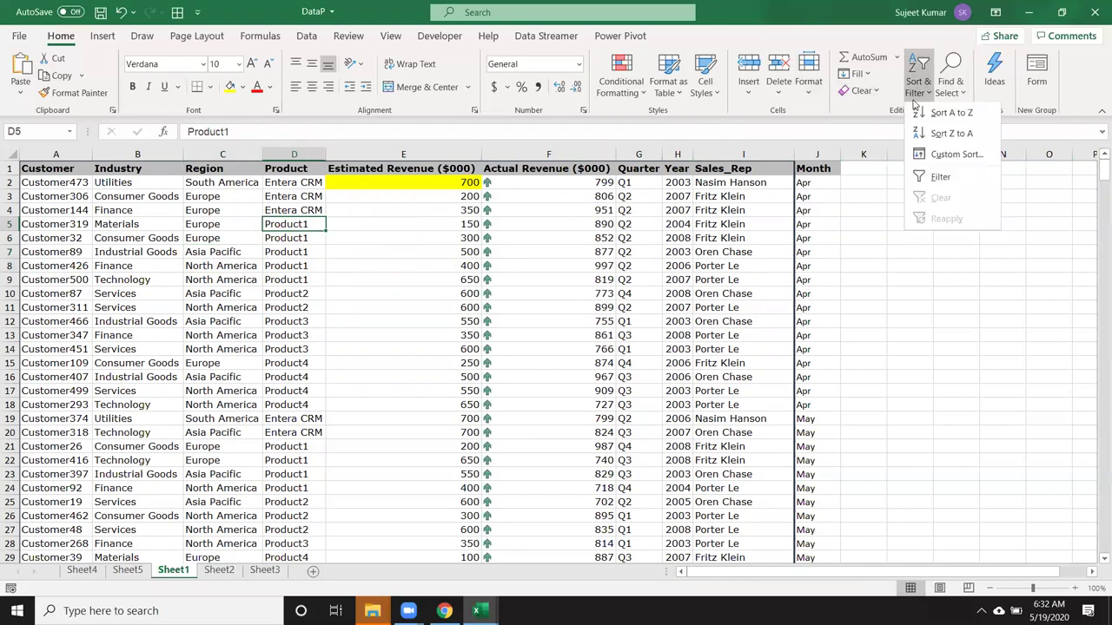
{"action": "left_click", "coordinate": [935, 162]}
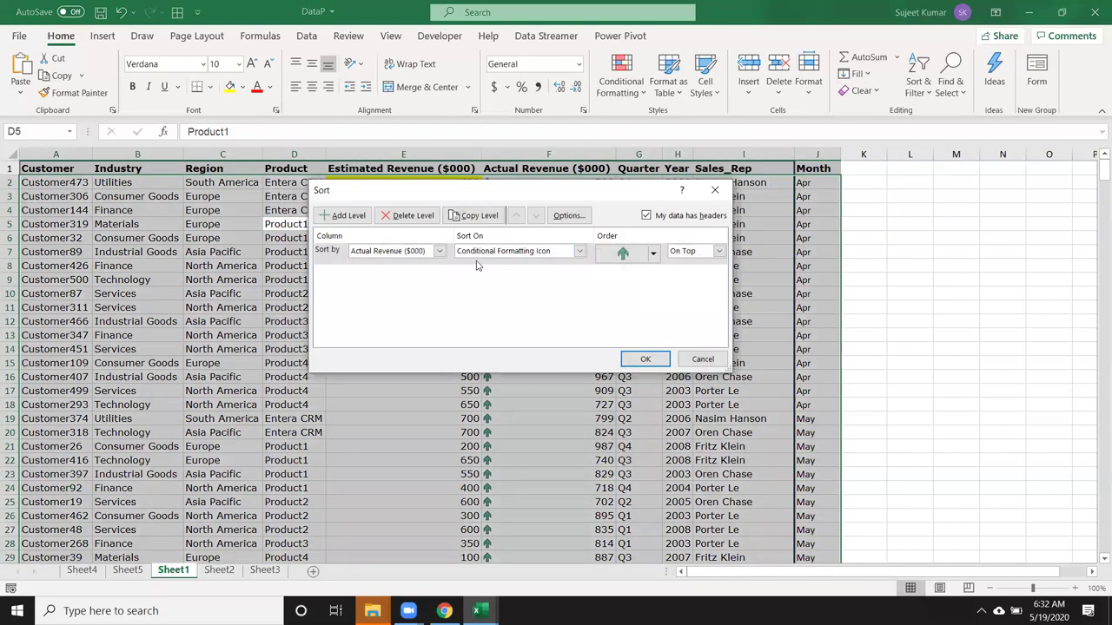
{"action": "left_click", "coordinate": [439, 251]}
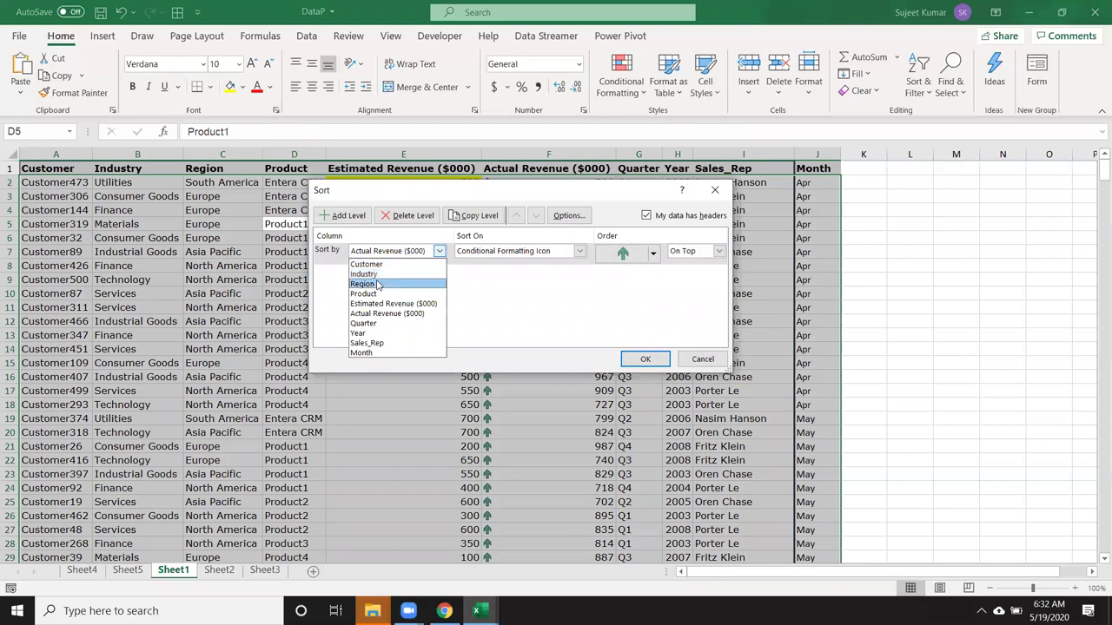
{"action": "left_click", "coordinate": [378, 285]}
{"action": "left_click", "coordinate": [574, 252]}
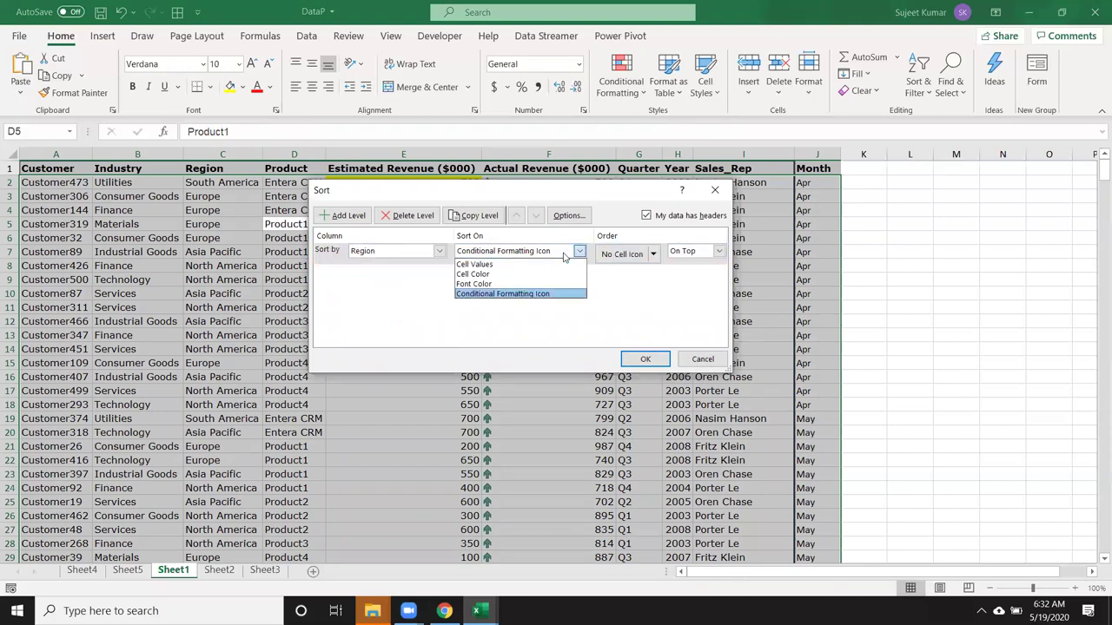
{"action": "left_click", "coordinate": [510, 265]}
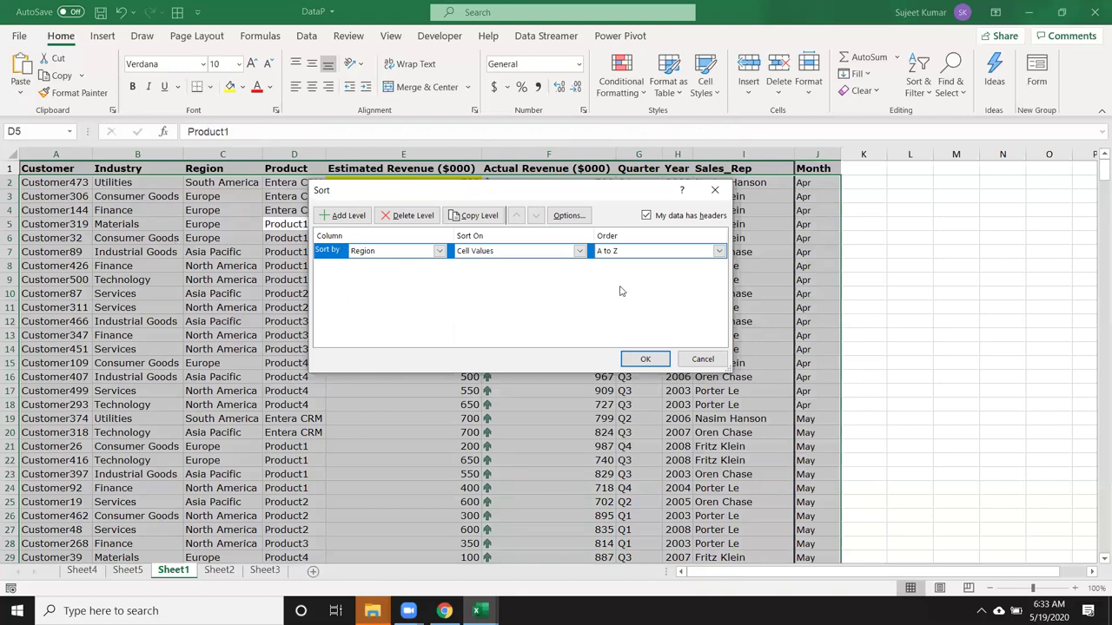
{"action": "left_click", "coordinate": [569, 216]}
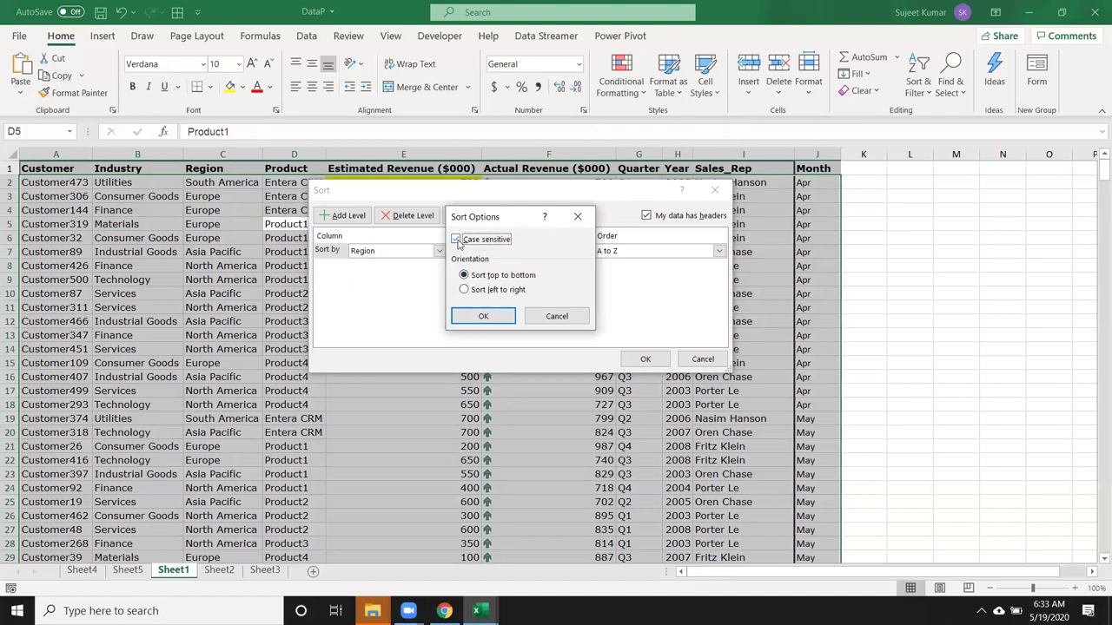
{"action": "left_click", "coordinate": [489, 317]}
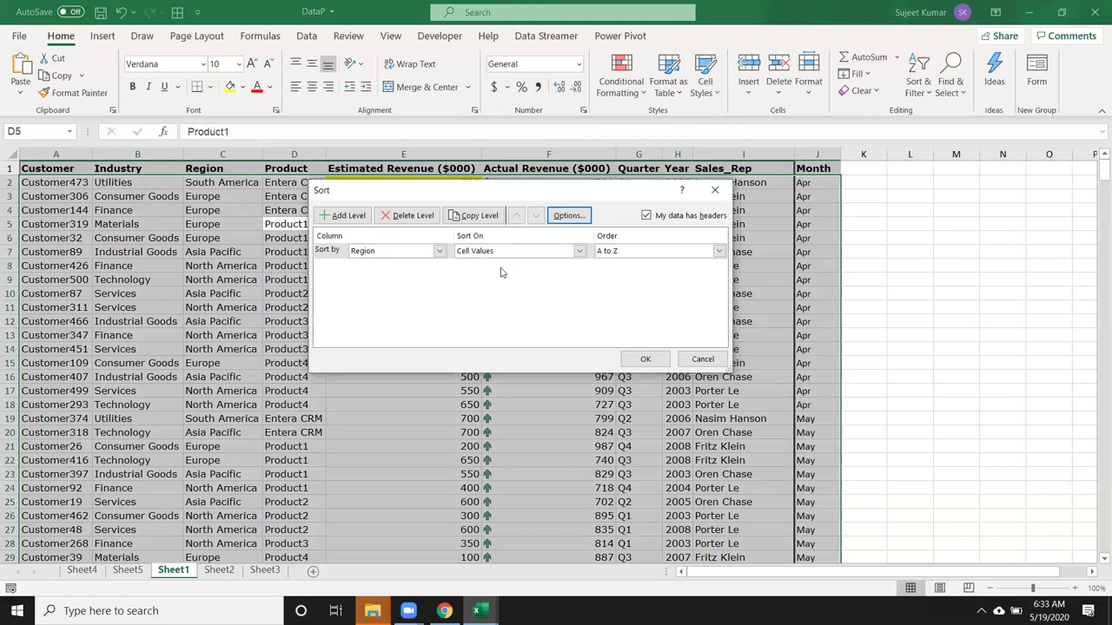
{"action": "left_click", "coordinate": [713, 191]}
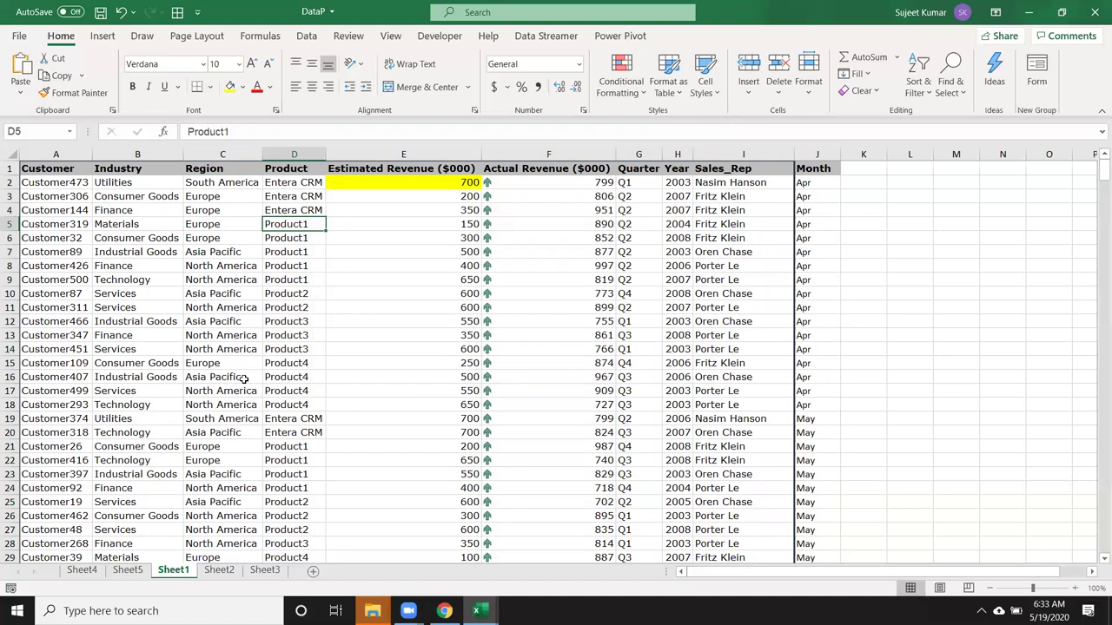
{"action": "left_click", "coordinate": [951, 91]}
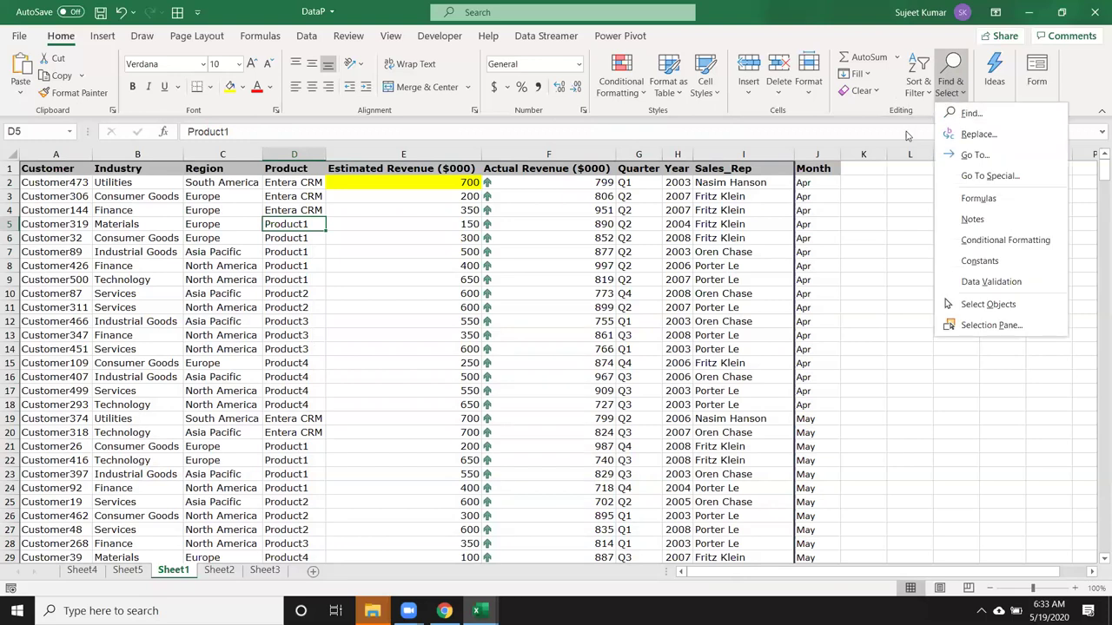
{"action": "left_click", "coordinate": [920, 91]}
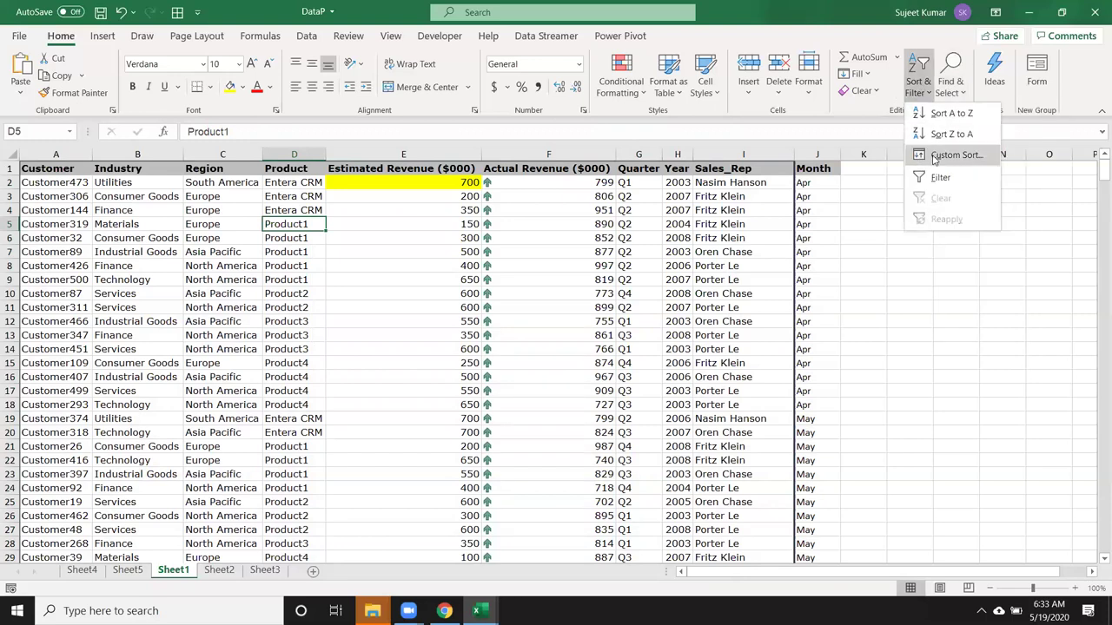
{"action": "left_click", "coordinate": [952, 155]}
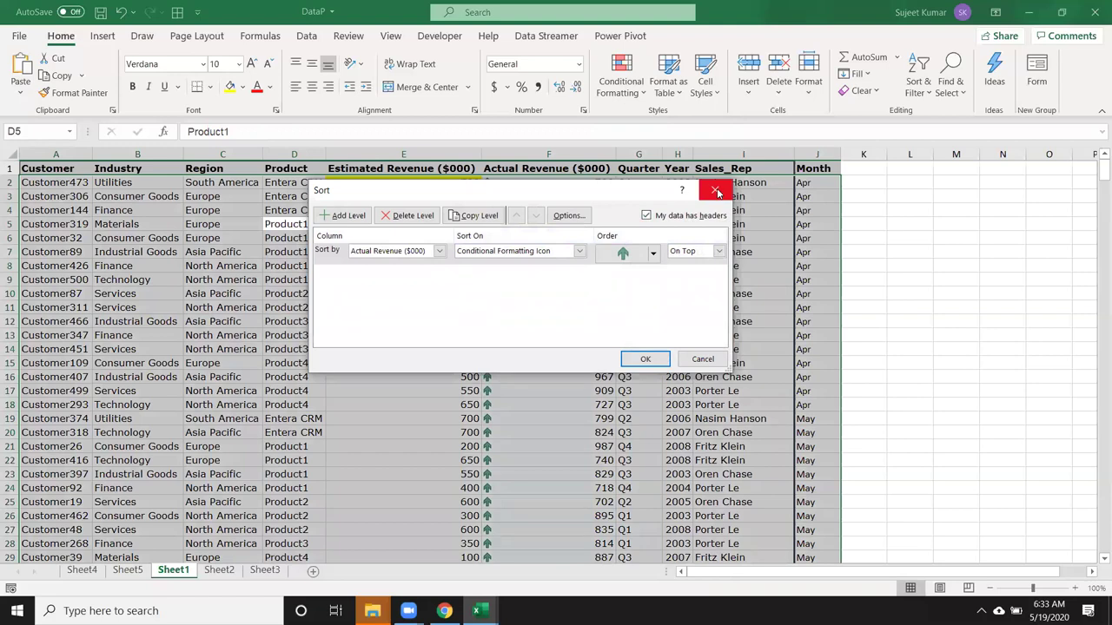
{"action": "left_click", "coordinate": [665, 215]}
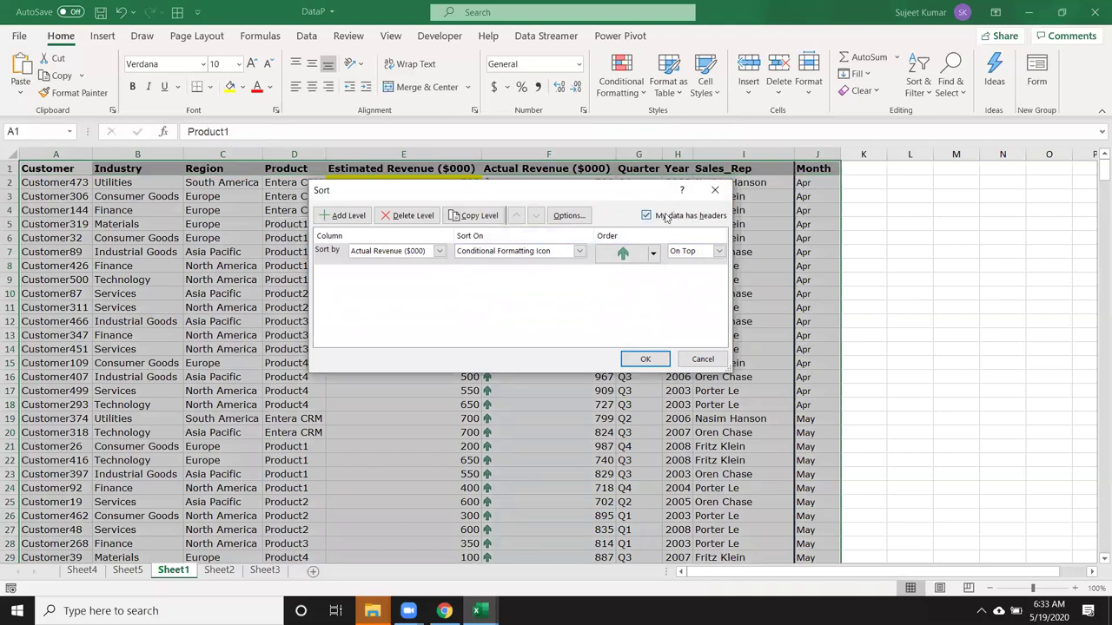
{"action": "left_click", "coordinate": [385, 252]}
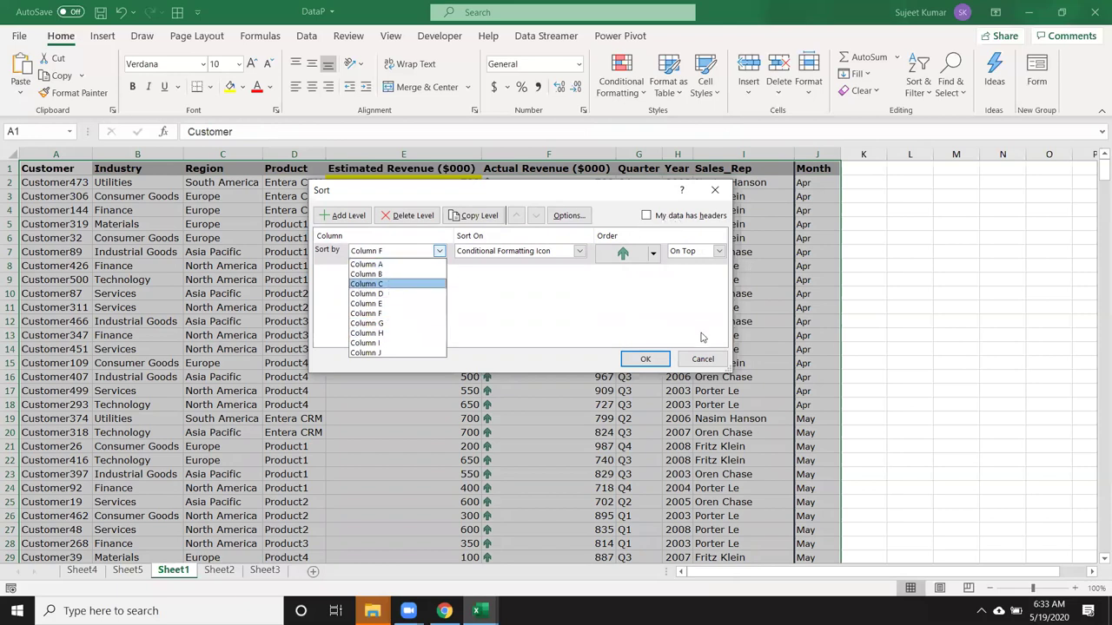
{"action": "left_click", "coordinate": [660, 227]}
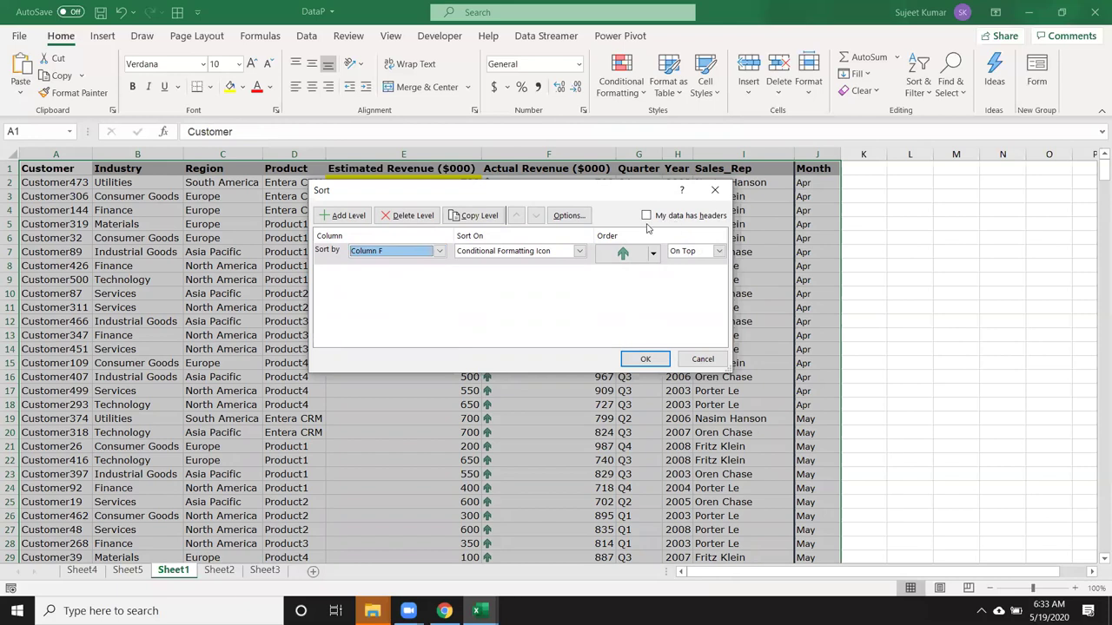
{"action": "left_click", "coordinate": [646, 216]}
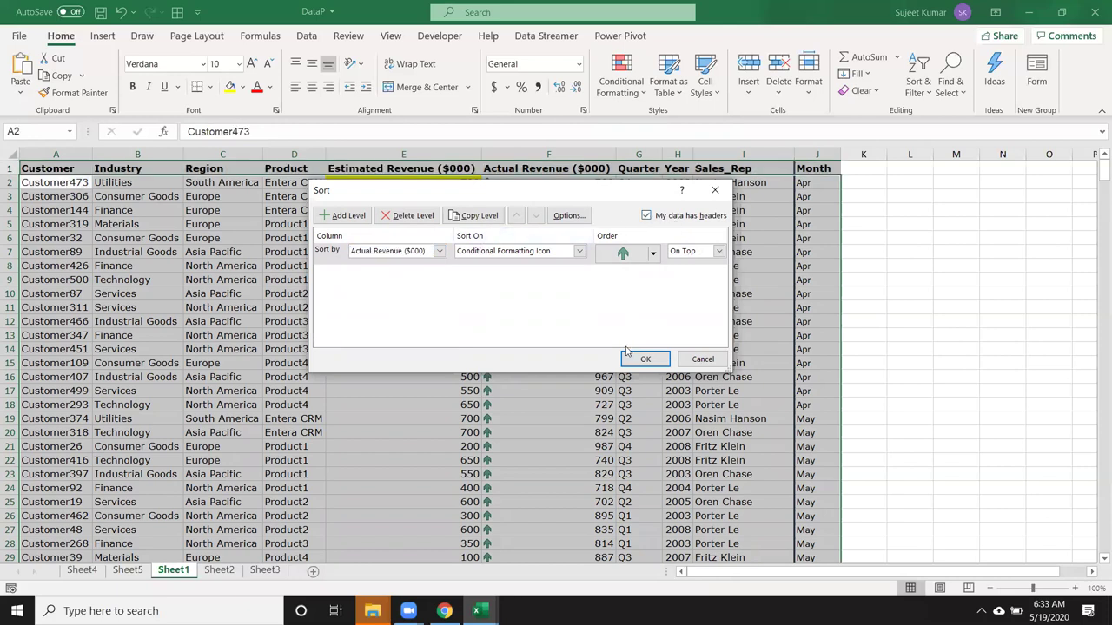
{"action": "left_click", "coordinate": [702, 358]}
{"action": "left_click", "coordinate": [555, 348]}
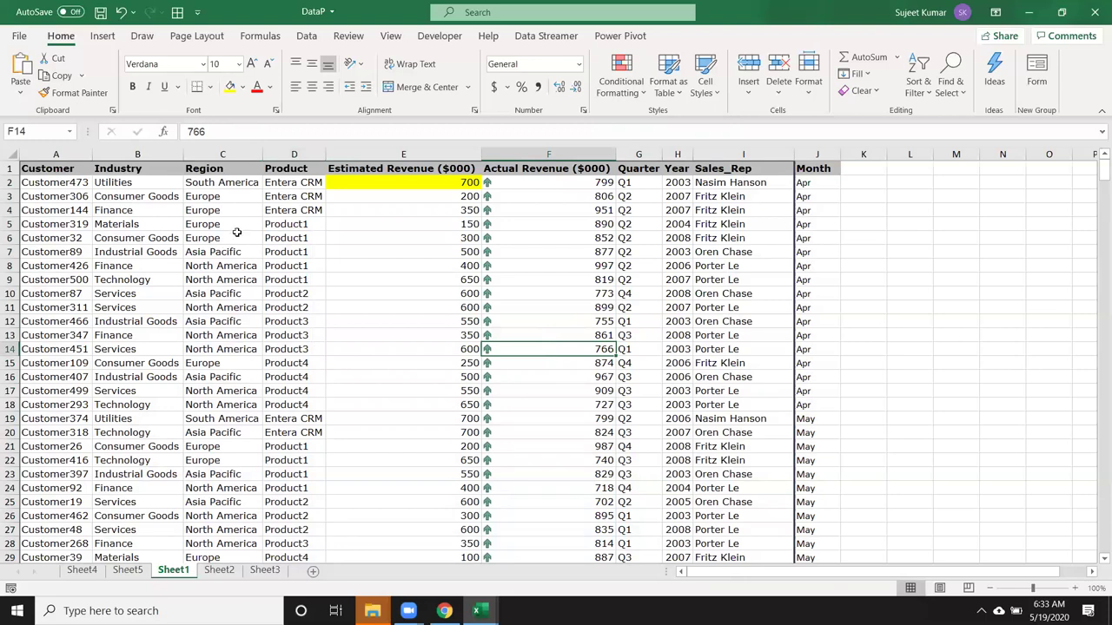
{"action": "left_click_drag", "start_coordinate": [236, 232], "coordinate": [299, 337]}
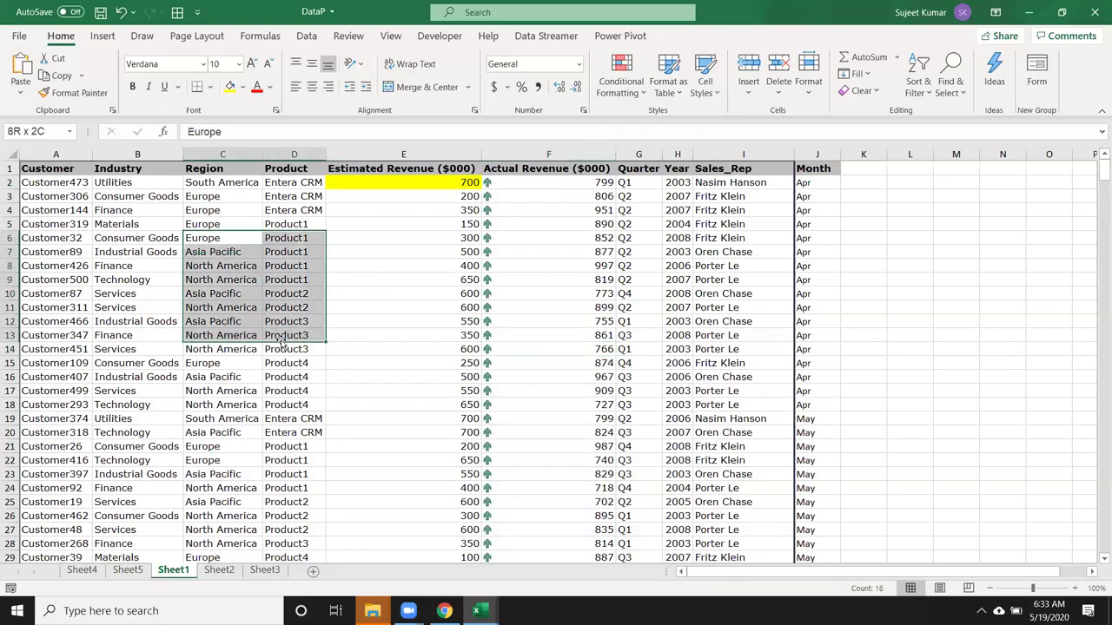
{"action": "left_click", "coordinate": [946, 92]}
{"action": "key", "text": "Escape"}
{"action": "left_click", "coordinate": [919, 84]}
{"action": "left_click", "coordinate": [931, 153]}
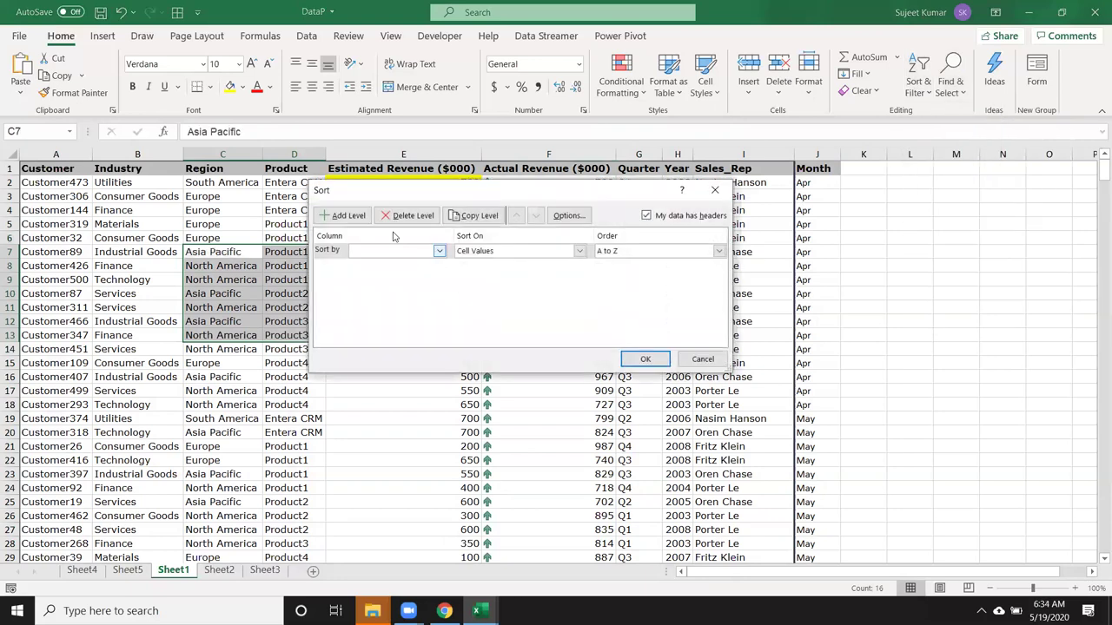
{"action": "left_click", "coordinate": [714, 190]}
{"action": "left_click", "coordinate": [432, 292]}
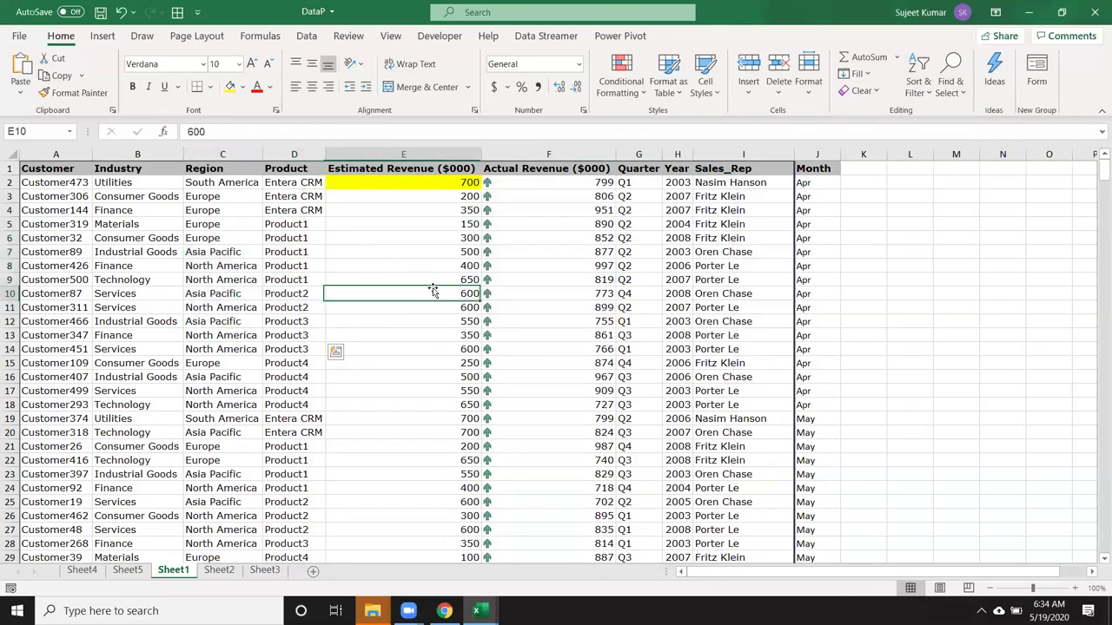
{"action": "left_click_drag", "start_coordinate": [218, 279], "coordinate": [221, 348]}
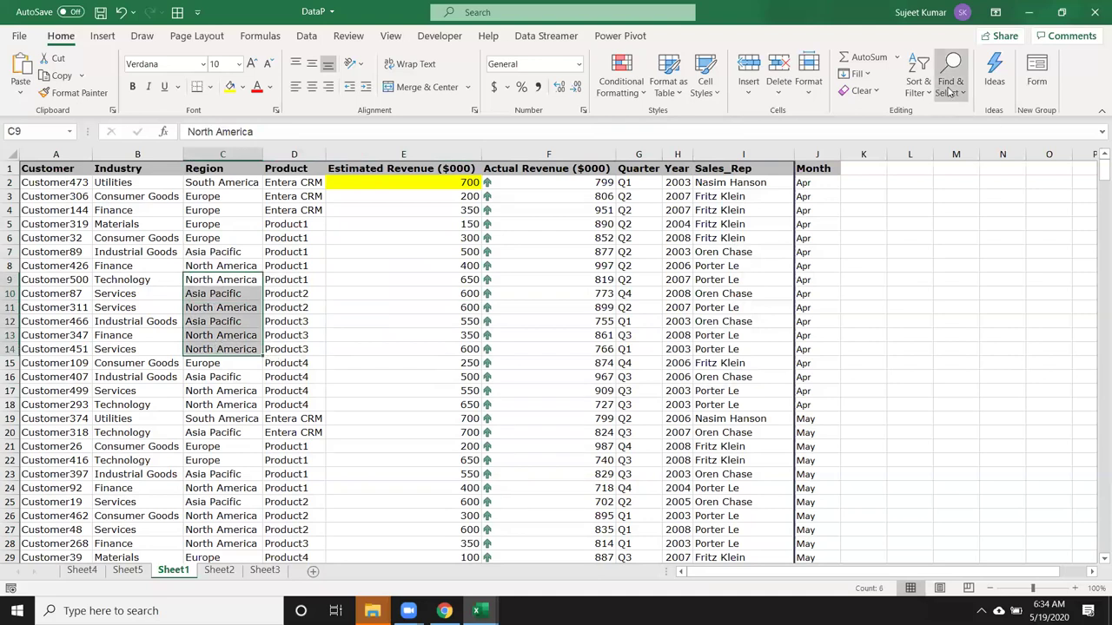
{"action": "left_click", "coordinate": [919, 84]}
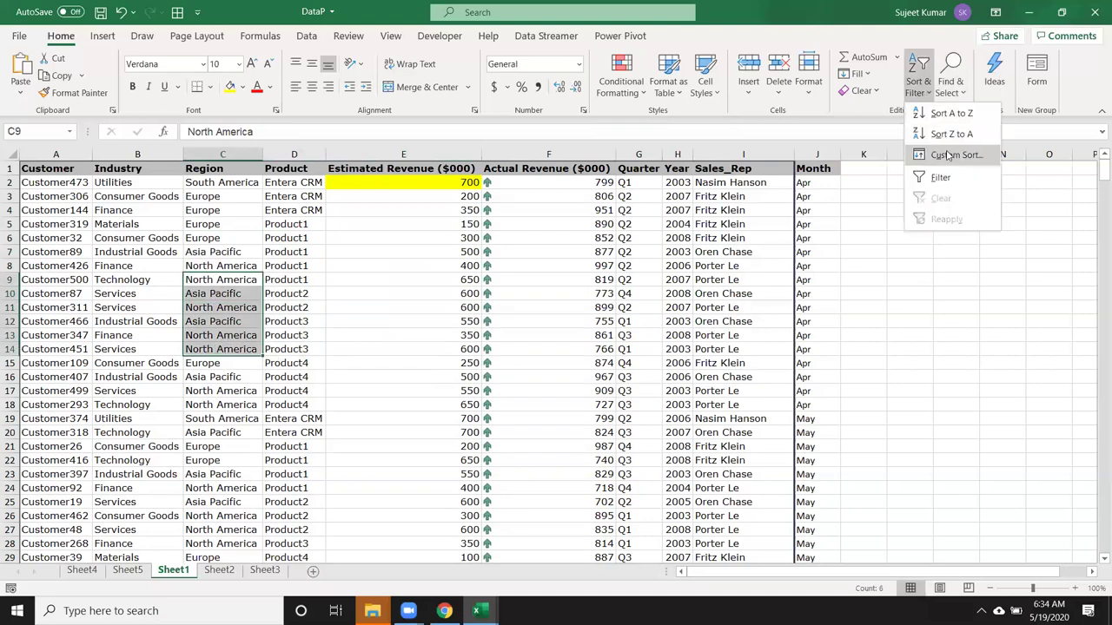
{"action": "left_click", "coordinate": [947, 155]}
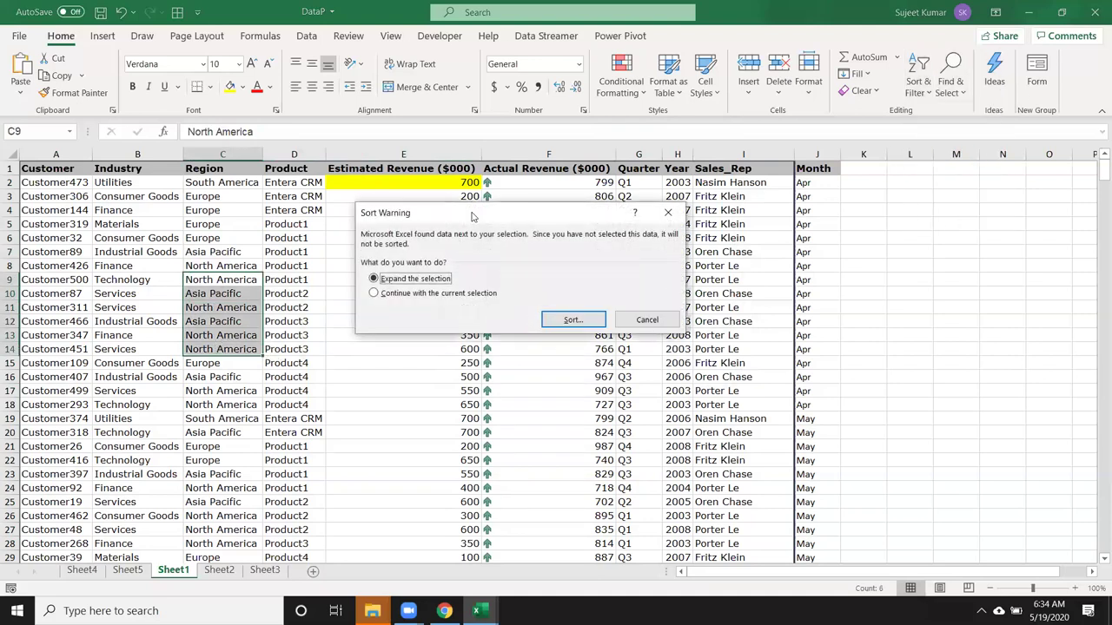
{"action": "left_click_drag", "start_coordinate": [472, 216], "coordinate": [525, 198]}
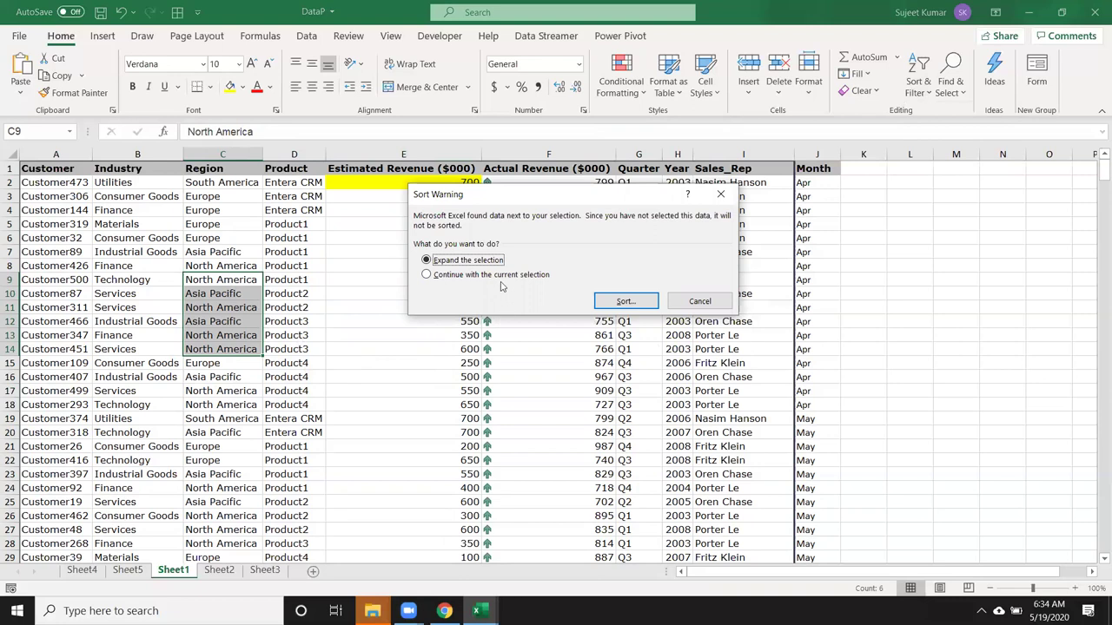
{"action": "left_click", "coordinate": [635, 306]}
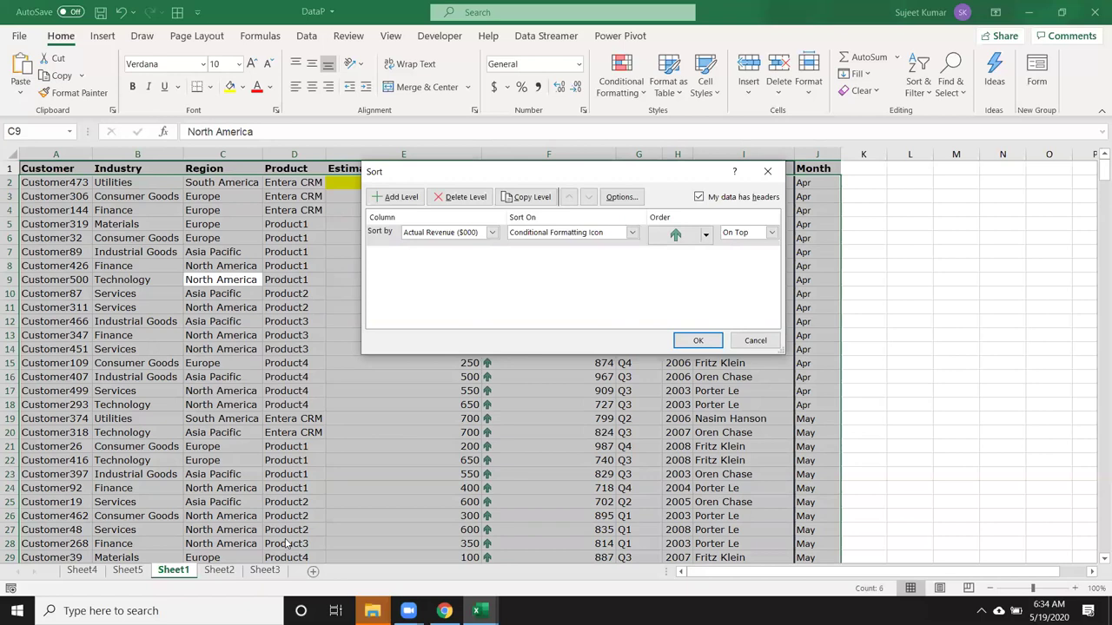
{"action": "left_click", "coordinate": [762, 341]}
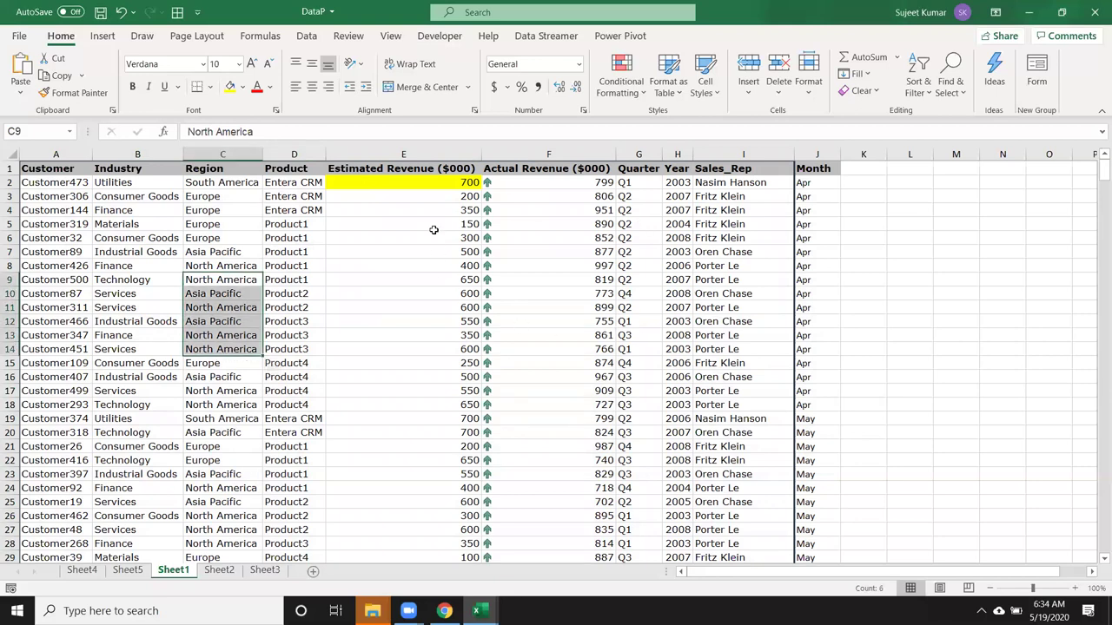
On Sheet2, label A1:A2 Month and Sales and fill months Jan to Jul across B1:H1
{"action": "left_click", "coordinate": [228, 573]}
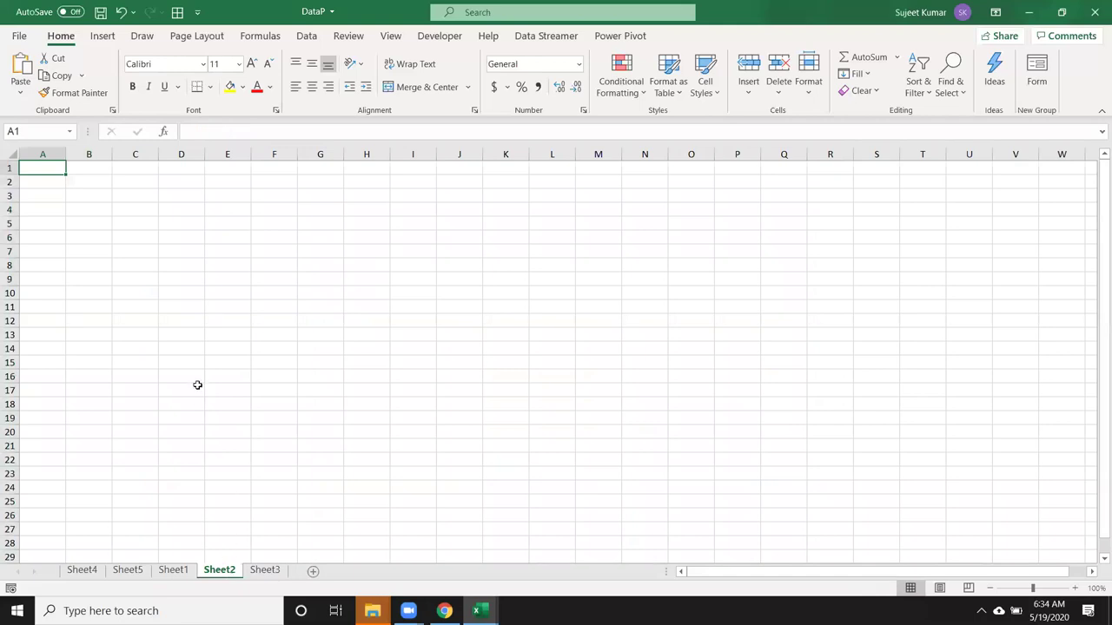
{"action": "type", "text": "Month"}
{"action": "key", "text": "Return"}
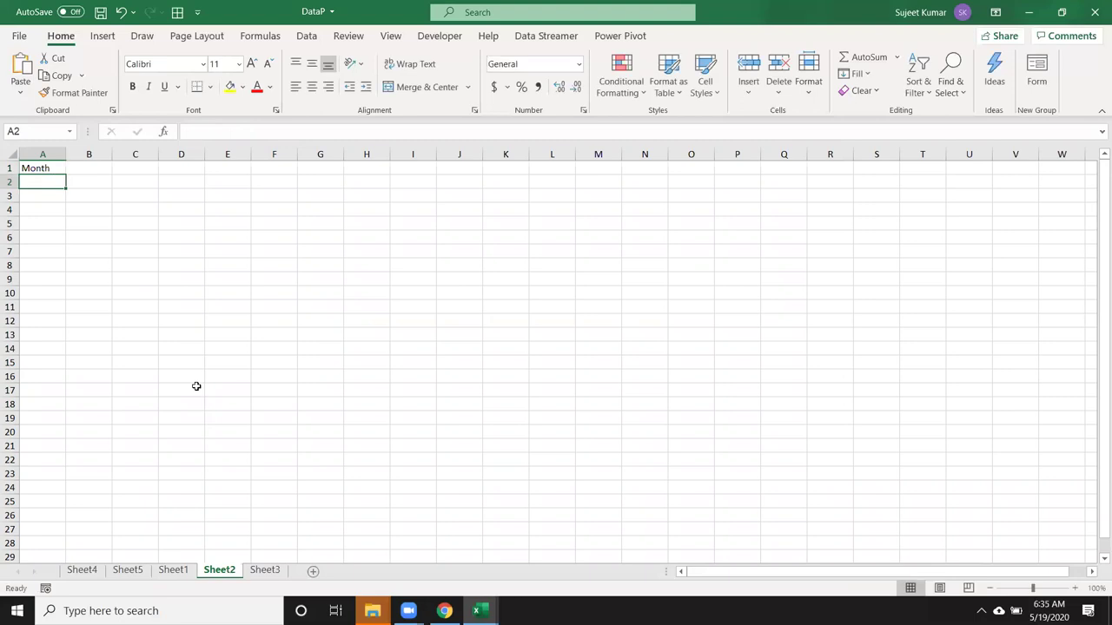
{"action": "type", "text": "Sales"}
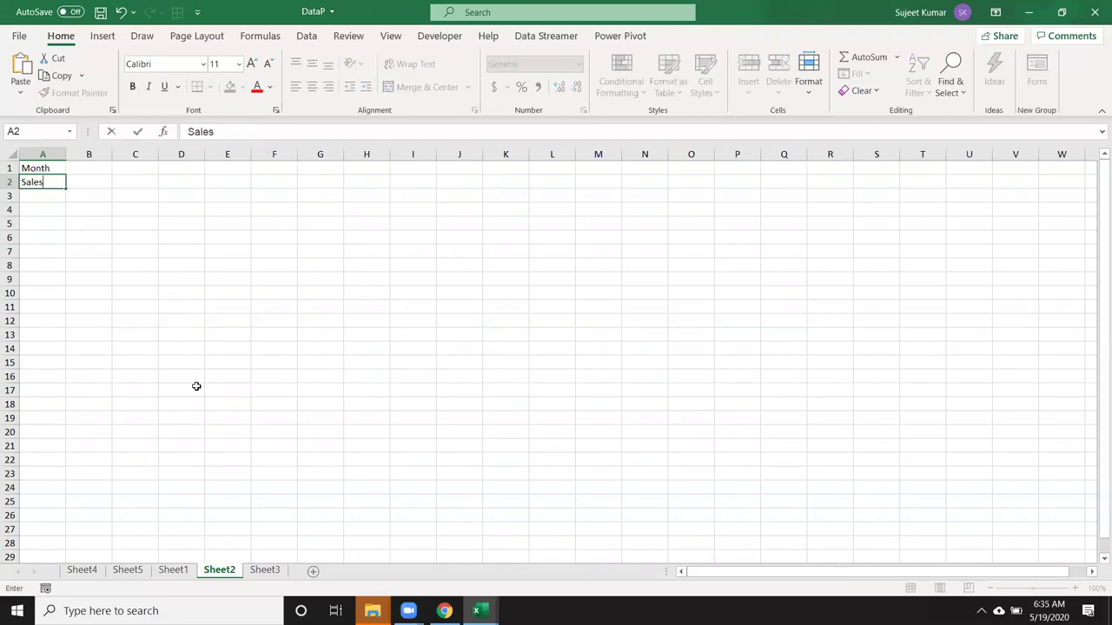
{"action": "key", "text": "Return"}
{"action": "key", "text": "Up"}
{"action": "key", "text": "Up"}
{"action": "key", "text": "Right"}
{"action": "type", "text": "Jan"}
{"action": "key", "text": "Return"}
{"action": "left_click", "coordinate": [84, 166]}
{"action": "left_click_drag", "start_coordinate": [112, 174], "coordinate": [388, 176]}
Enter the sales figures 85, 69, 85, 98, 25, 45, 96 in B2:H2
{"action": "left_click", "coordinate": [97, 181]}
{"action": "type", "text": "85"}
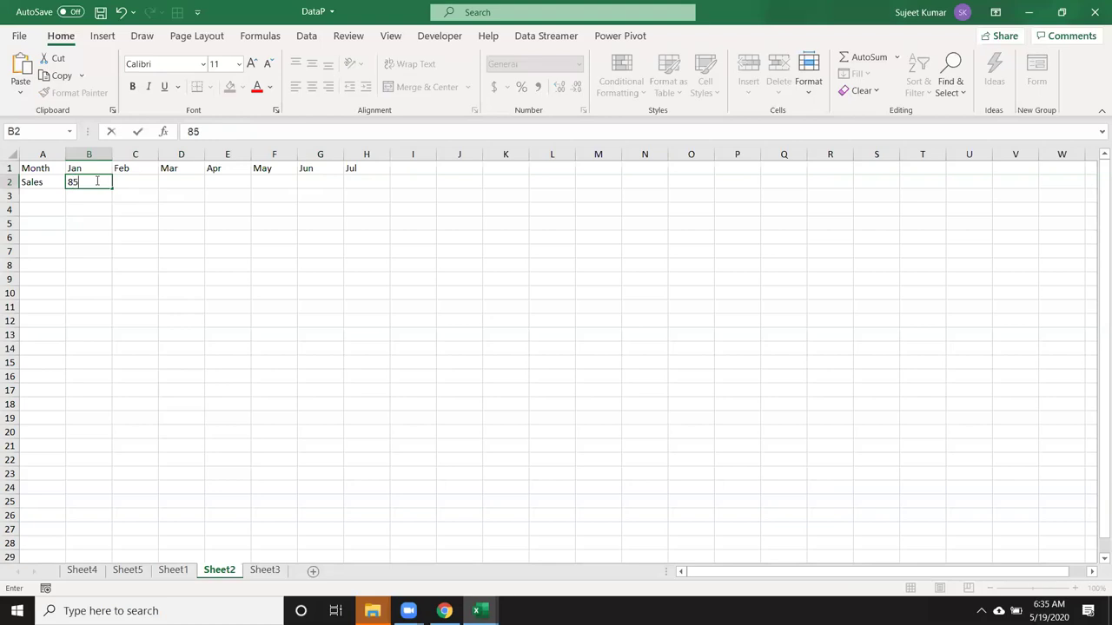
{"action": "key", "text": "Tab"}
{"action": "type", "text": "69"}
{"action": "key", "text": "Tab"}
{"action": "type", "text": "854"}
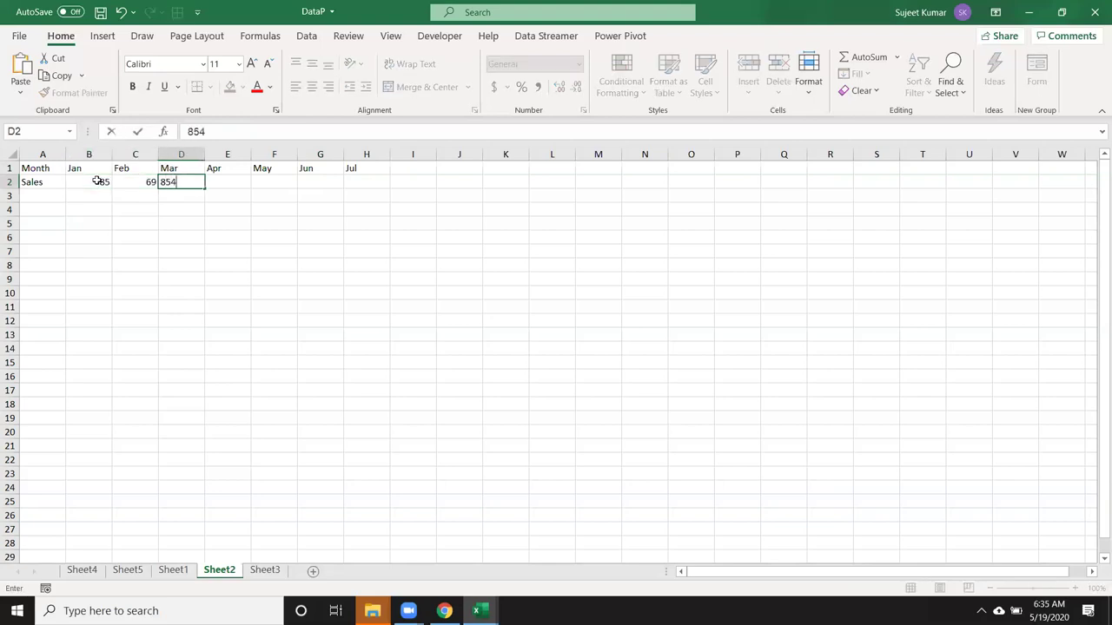
{"action": "key", "text": "Tab"}
{"action": "type", "text": "98"}
{"action": "key", "text": "Tab"}
{"action": "type", "text": "25"}
{"action": "key", "text": "Tab"}
{"action": "type", "text": "4"}
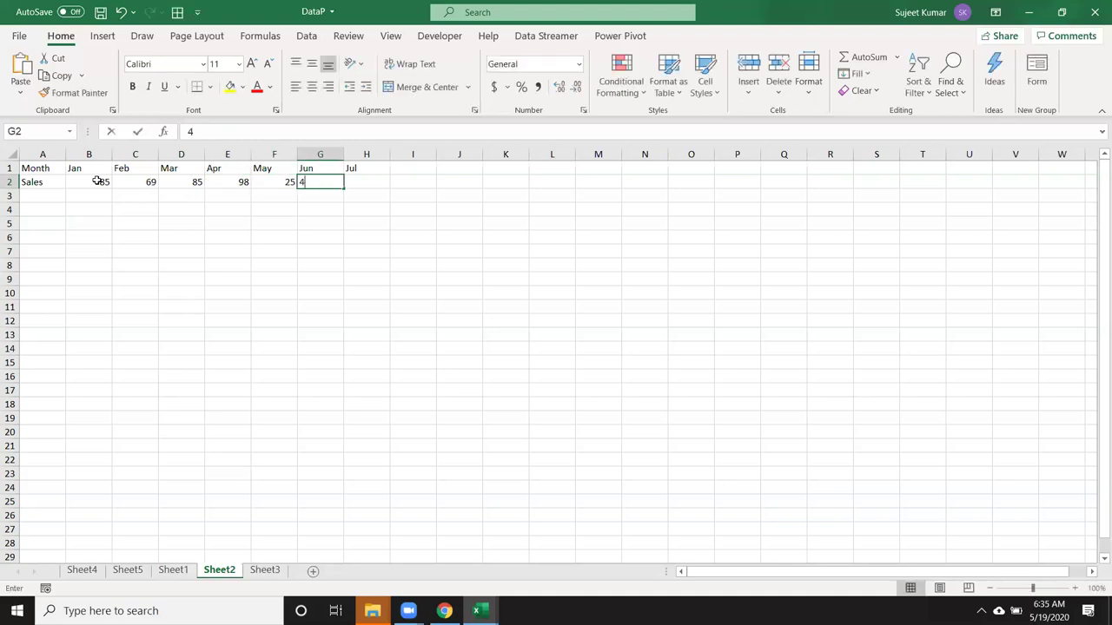
{"action": "type", "text": "5"}
{"action": "key", "text": "Tab"}
{"action": "type", "text": "96"}
{"action": "key", "text": "Return"}
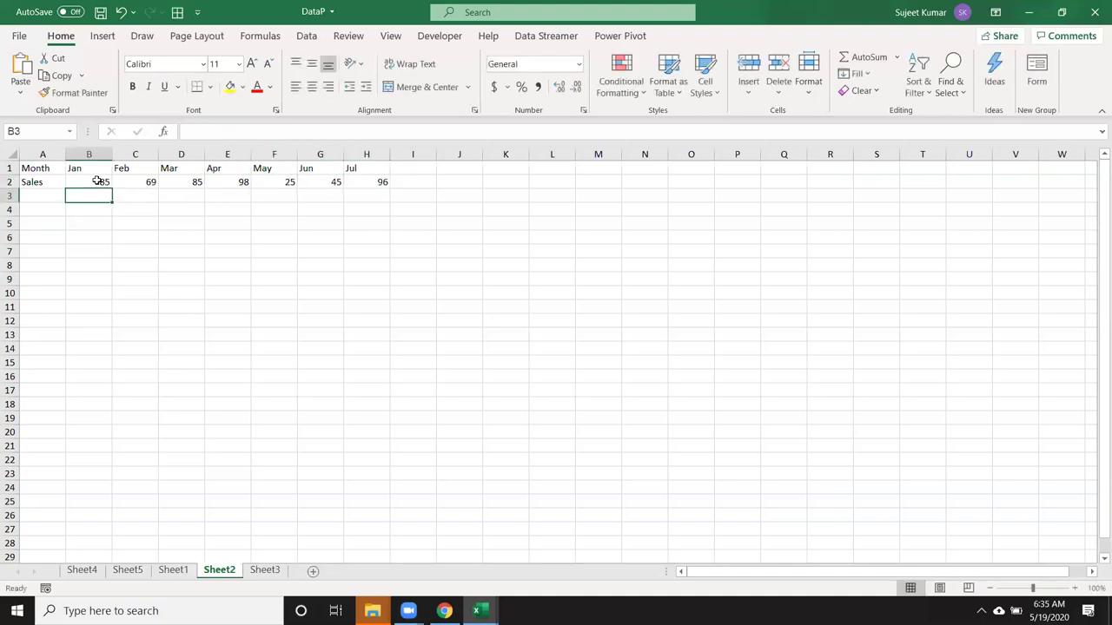
{"action": "left_click_drag", "start_coordinate": [91, 168], "coordinate": [132, 168]}
Sort B1:H2 left to right by Row 1, A to Z
{"action": "left_click_drag", "start_coordinate": [259, 174], "coordinate": [356, 180]}
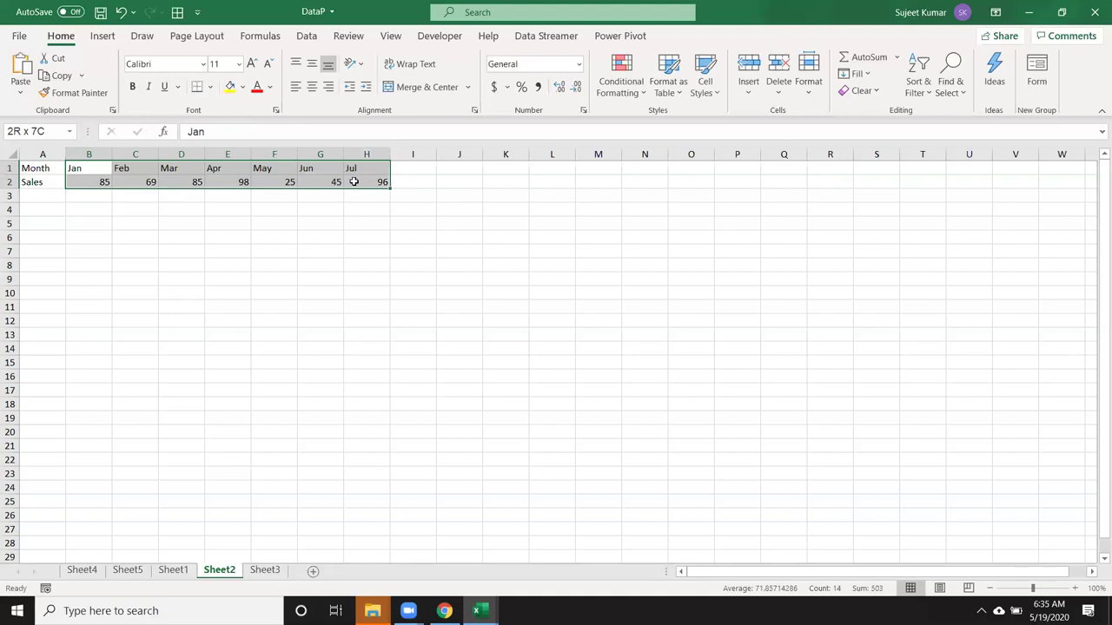
{"action": "left_click", "coordinate": [926, 87]}
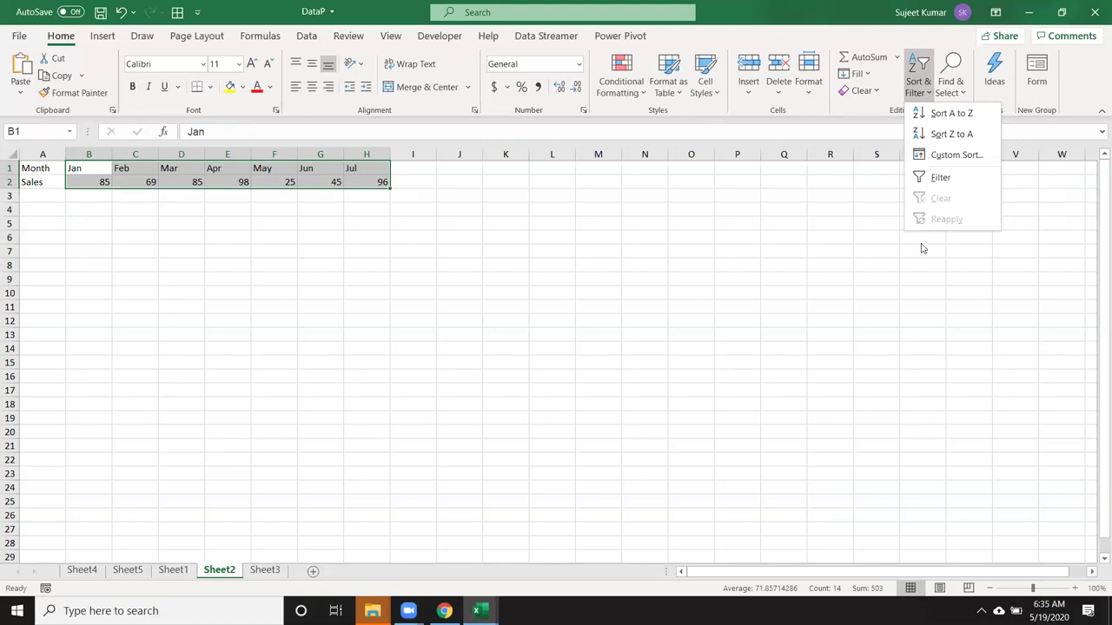
{"action": "left_click", "coordinate": [938, 154]}
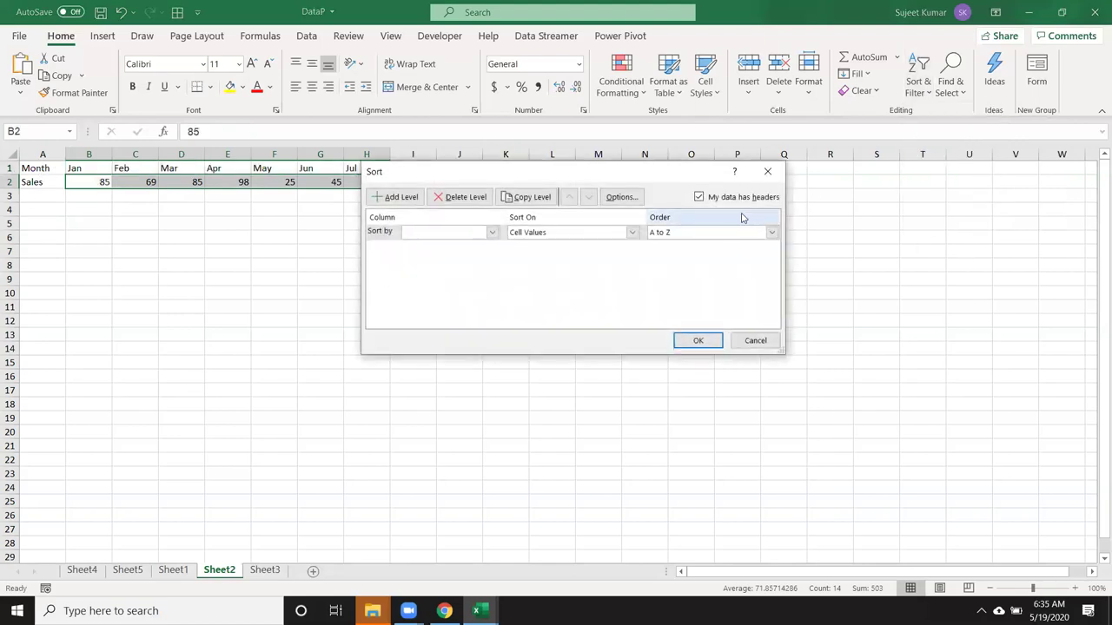
{"action": "left_click", "coordinate": [621, 197]}
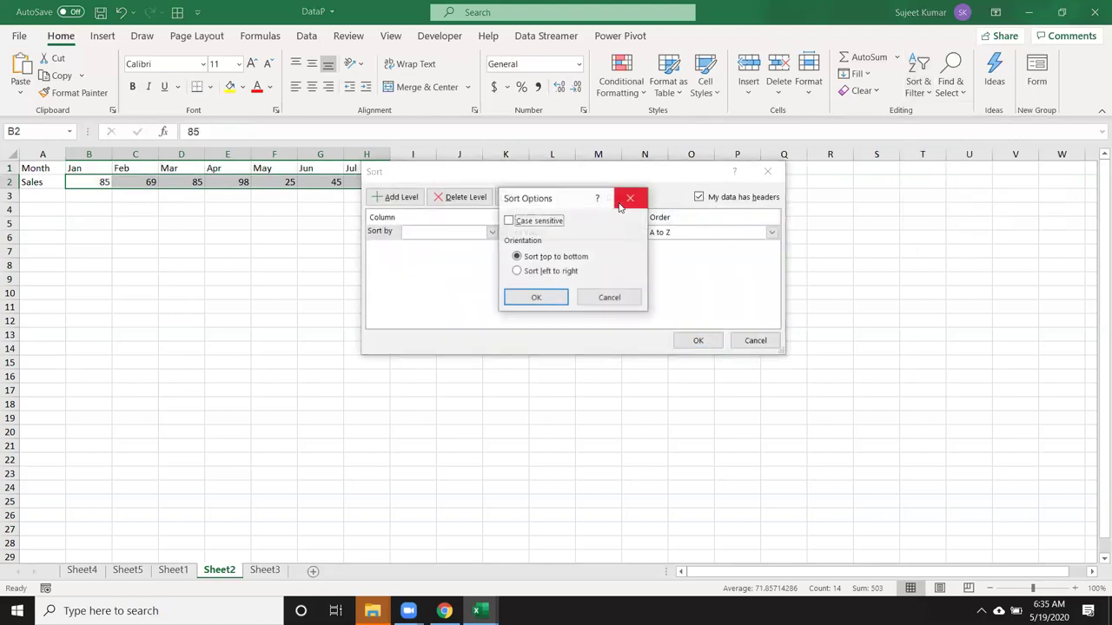
{"action": "left_click", "coordinate": [557, 274]}
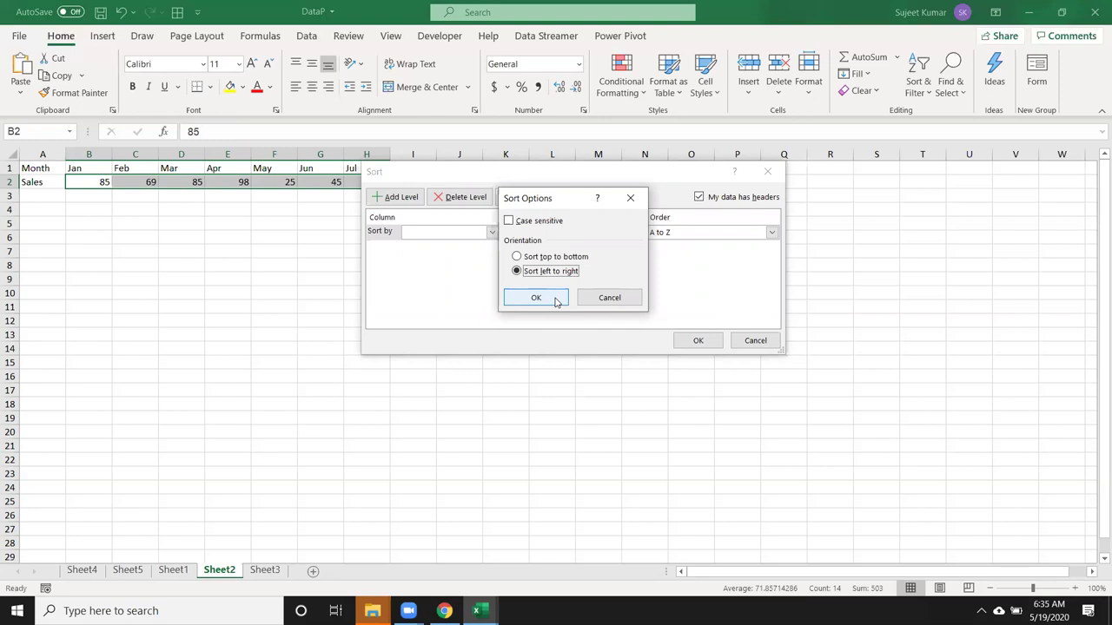
{"action": "left_click", "coordinate": [557, 299]}
{"action": "left_click", "coordinate": [446, 232]}
{"action": "left_click", "coordinate": [441, 247]}
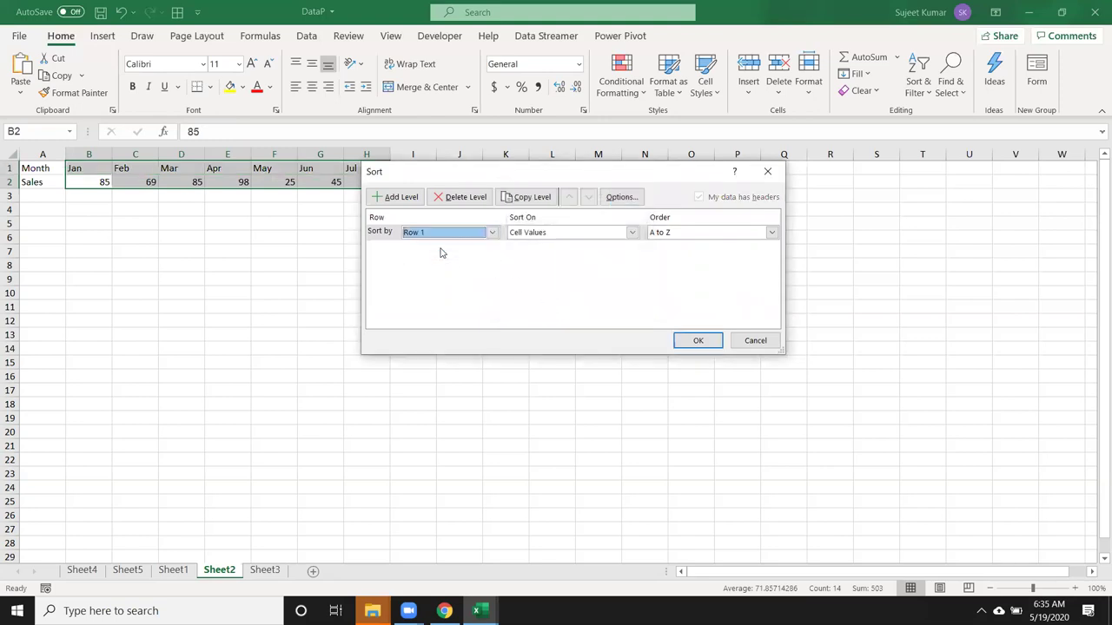
{"action": "left_click", "coordinate": [710, 342]}
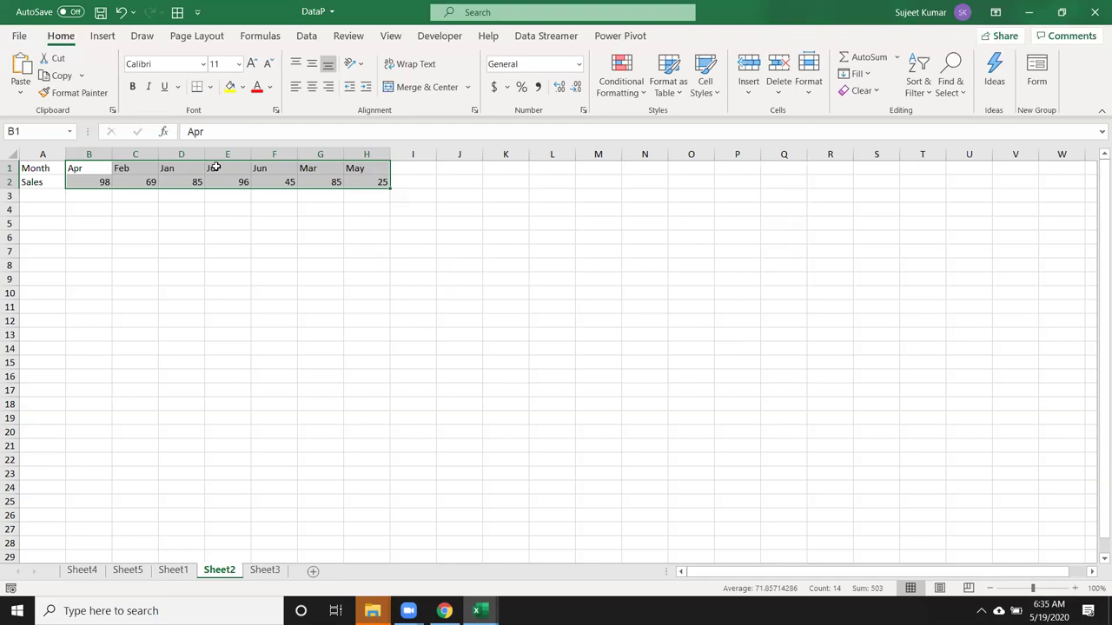
Copy Sheet1's customer table through column J and paste it at A1 of Sheet3
{"action": "left_click", "coordinate": [171, 570]}
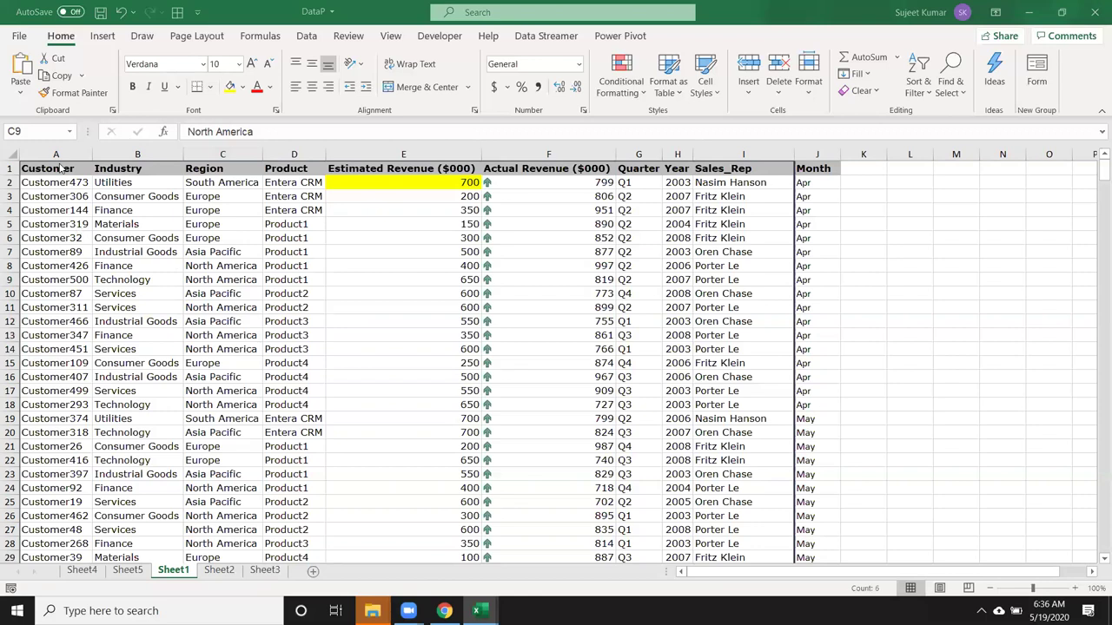
{"action": "mouse_move", "coordinate": [61, 168]}
{"action": "left_mouse_down"}
{"action": "mouse_move", "coordinate": [798, 571]}
{"action": "mouse_move", "coordinate": [817, 538]}
{"action": "left_mouse_up"}
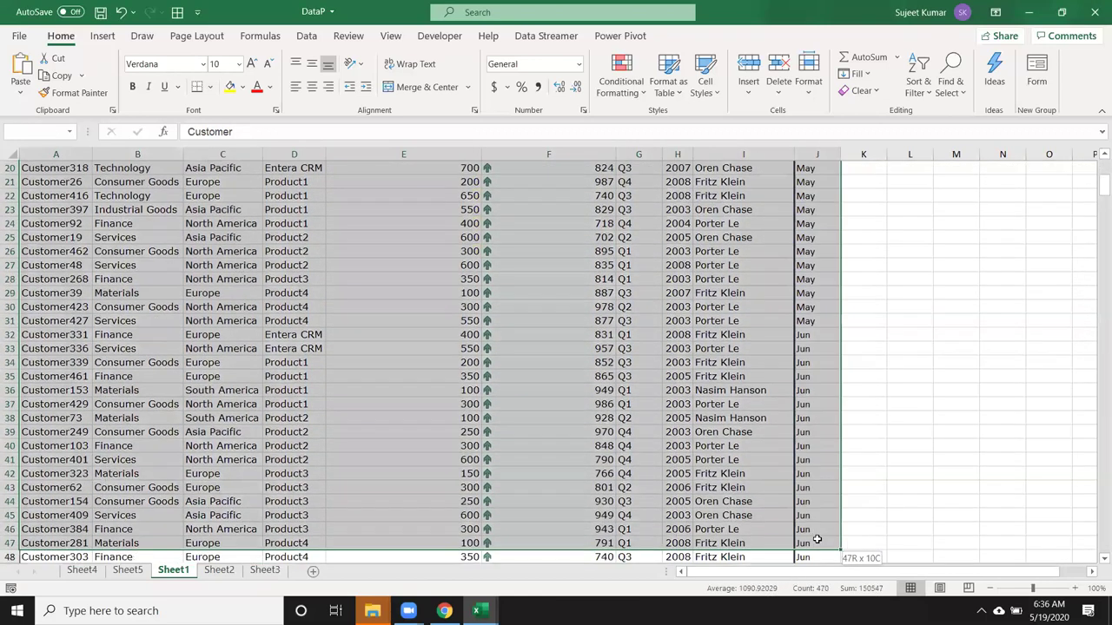
{"action": "scroll", "coordinate": [817, 539], "scroll_direction": "up", "scroll_amount": 6}
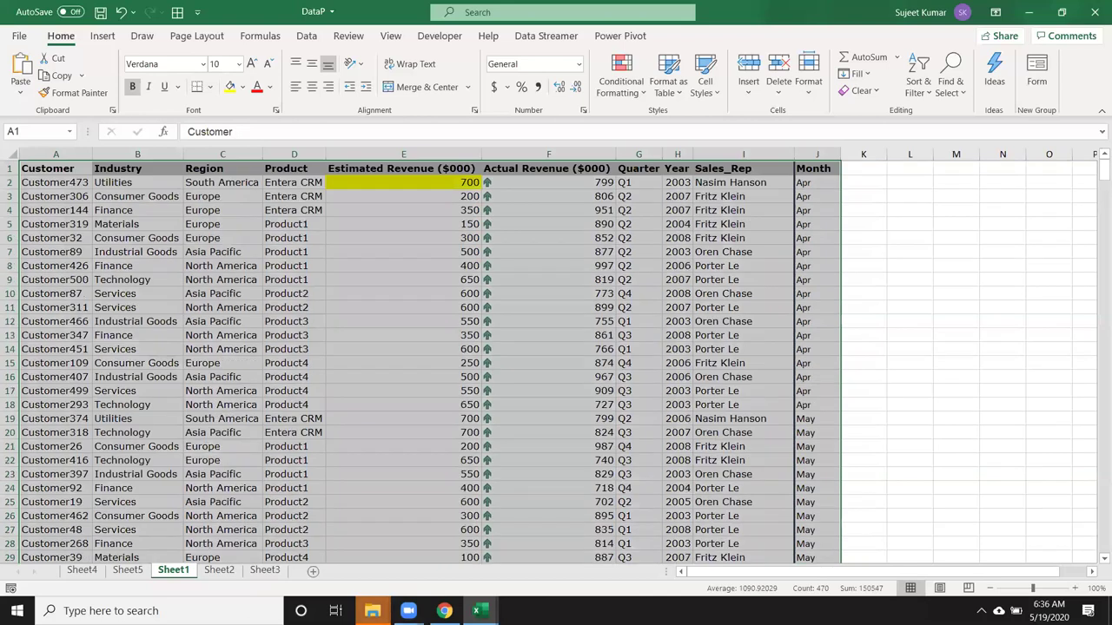
{"action": "key", "text": "ctrl+c"}
{"action": "left_click", "coordinate": [219, 570]}
{"action": "left_click", "coordinate": [264, 570]}
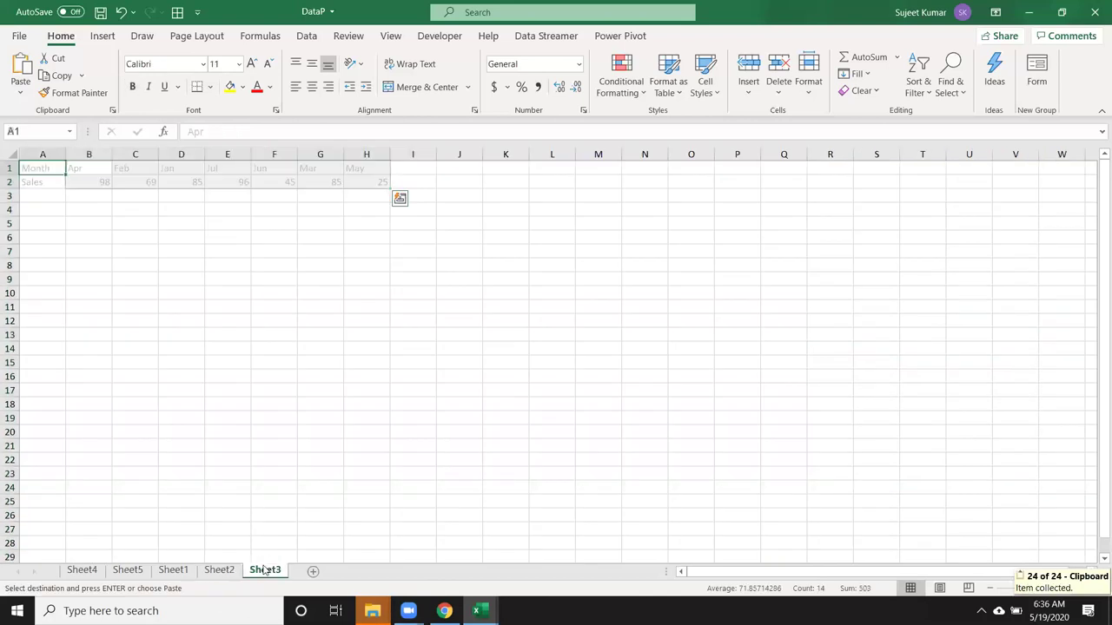
{"action": "key", "text": "ctrl+v"}
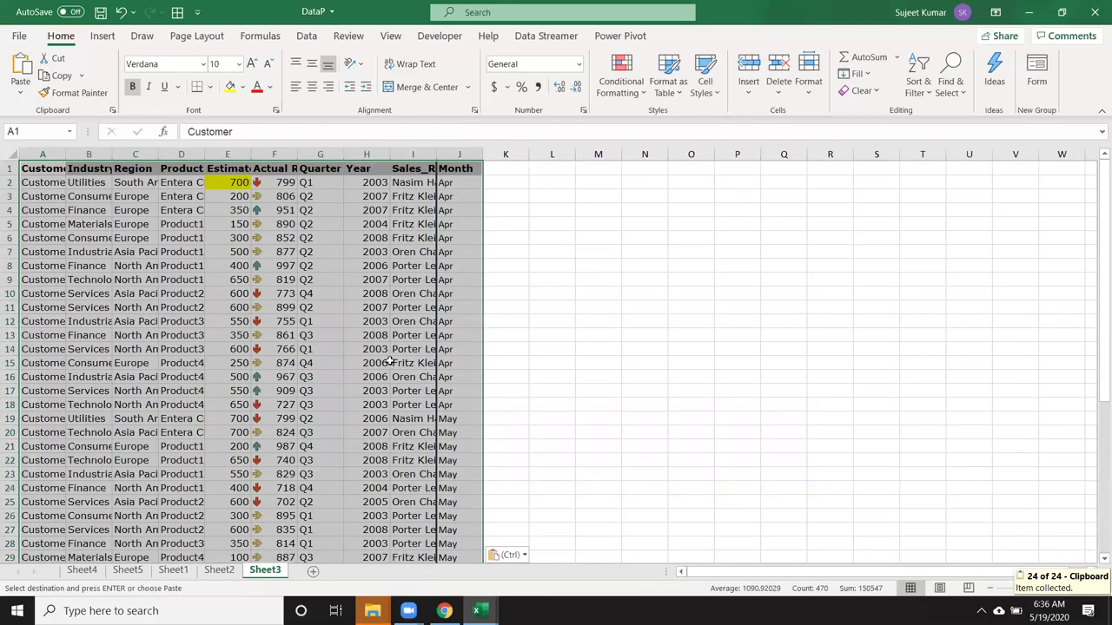
{"action": "left_click", "coordinate": [307, 302]}
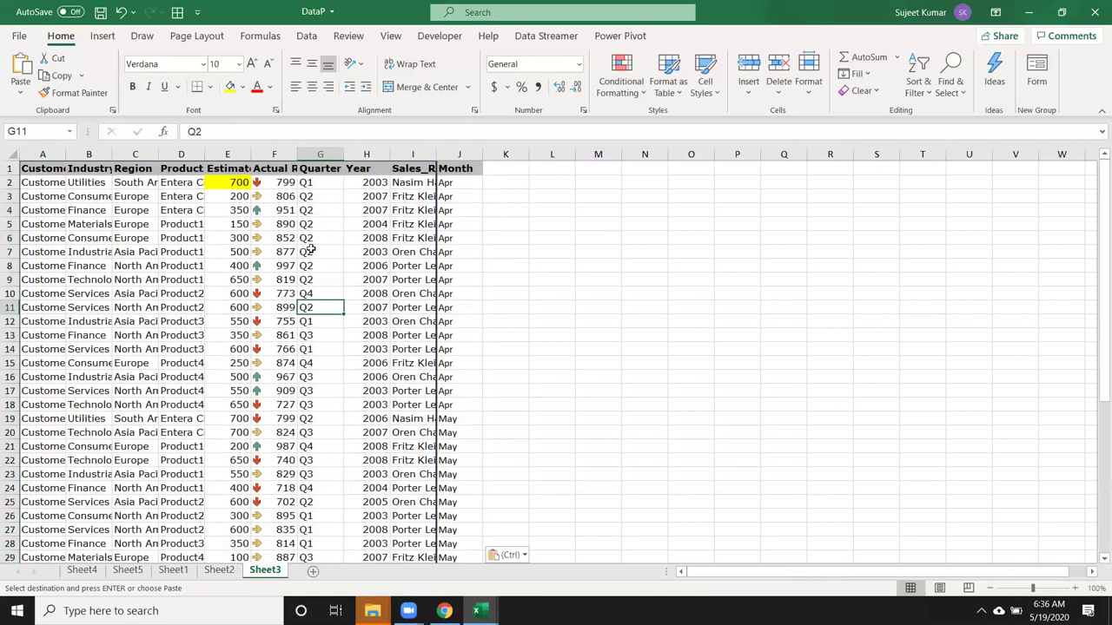
{"action": "left_click", "coordinate": [422, 173]}
{"action": "key", "text": "Down"}
{"action": "key", "text": "Down"}
{"action": "key", "text": "shift+space"}
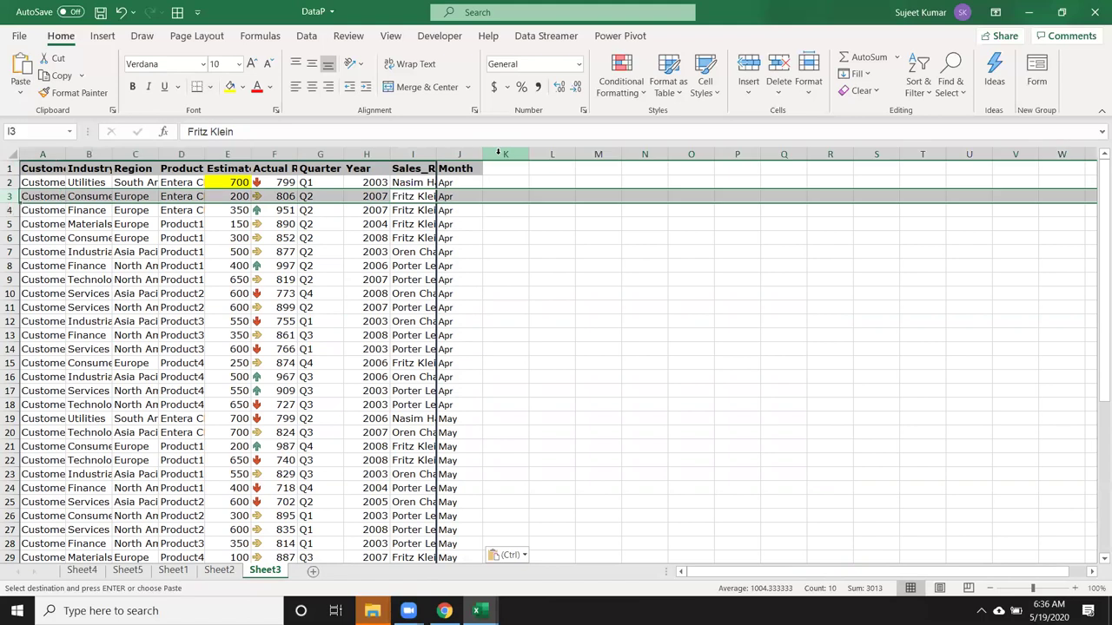
{"action": "key", "text": "Escape"}
{"action": "key", "text": "ctrl+shift+plus"}
{"action": "key", "text": "Down"}
{"action": "key", "text": "Down"}
{"action": "key", "text": "shift+space"}
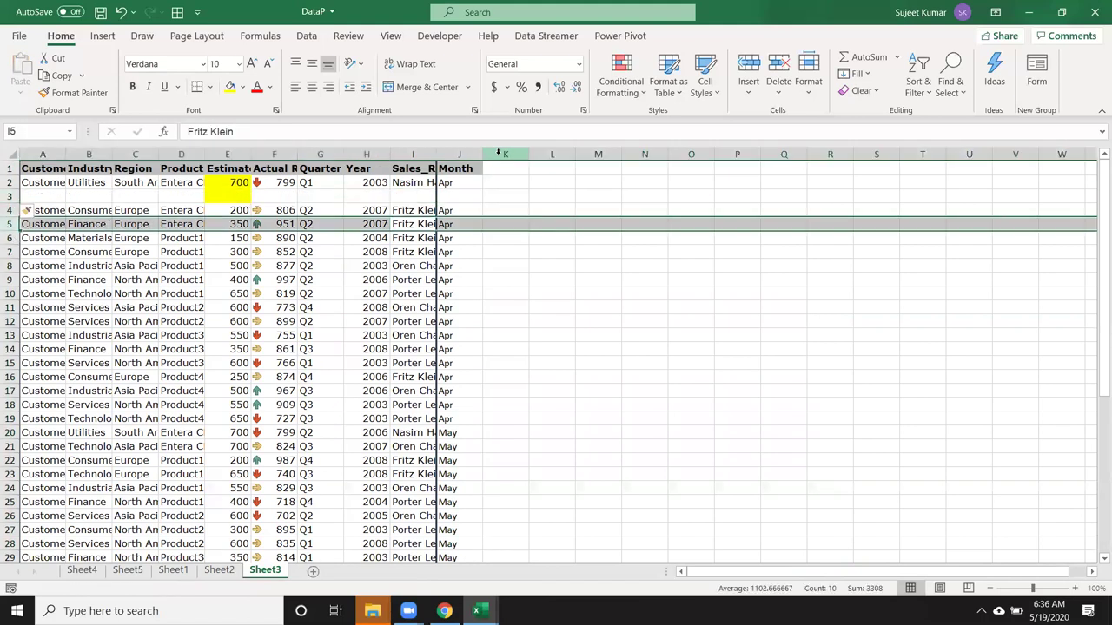
{"action": "key", "text": "ctrl+shift+plus"}
{"action": "key", "text": "Down"}
{"action": "key", "text": "Down"}
{"action": "key", "text": "shift+space"}
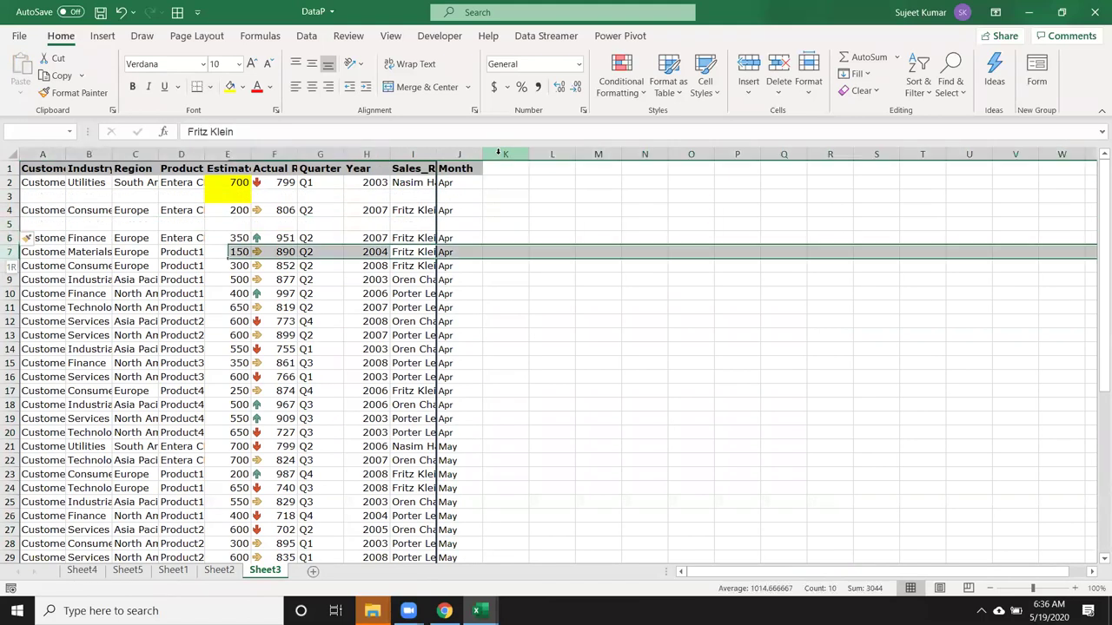
{"action": "key", "text": "ctrl+shift+plus"}
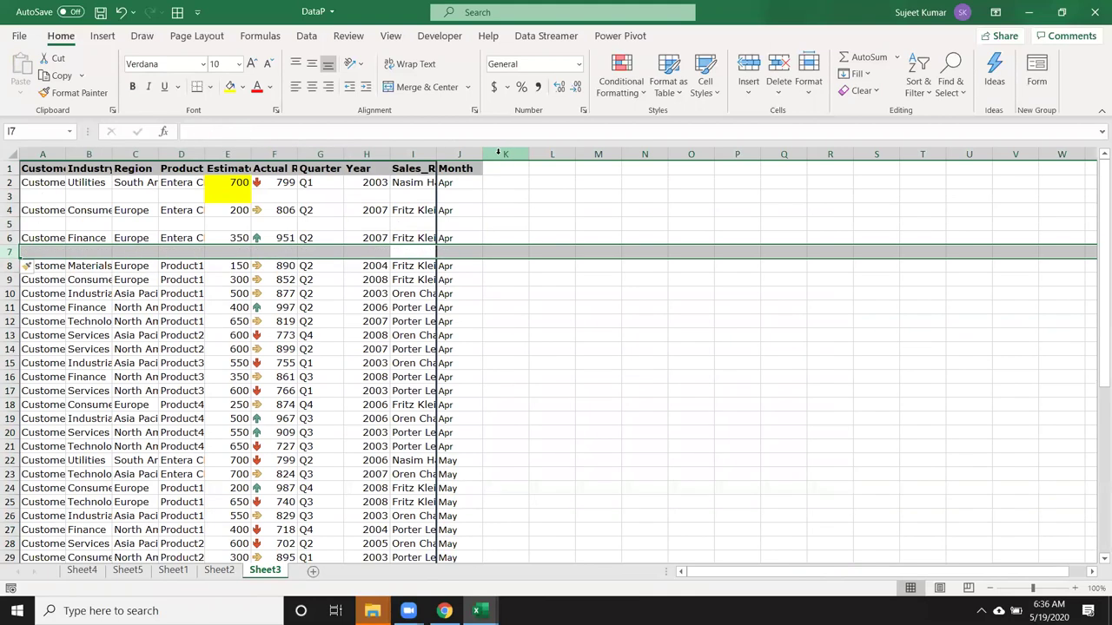
{"action": "key", "text": "ctrl+z"}
{"action": "key", "text": "ctrl+z"}
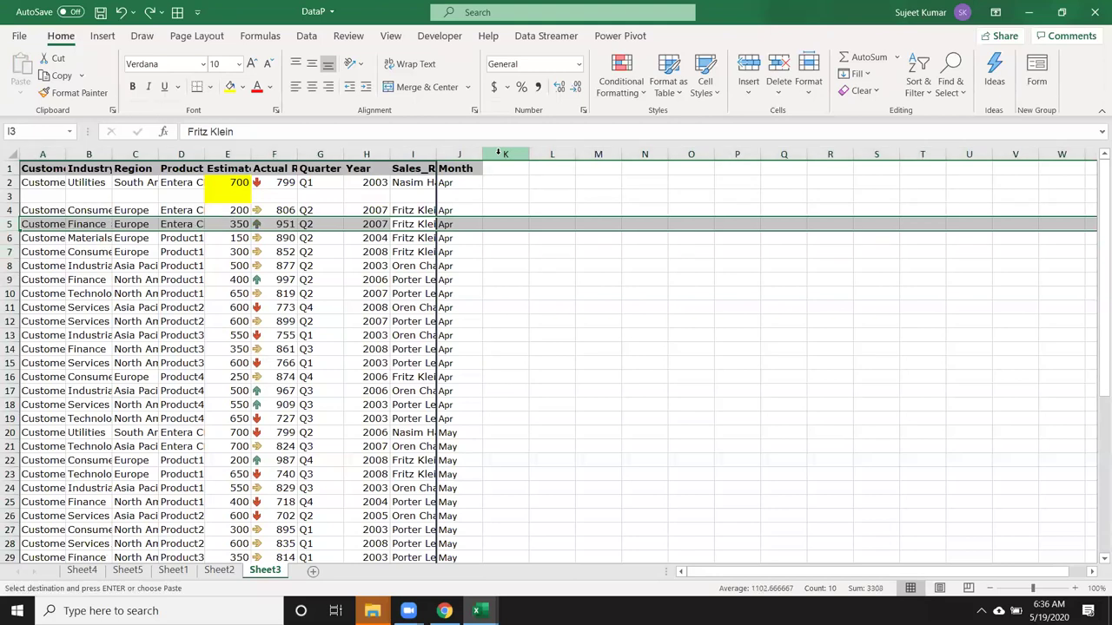
{"action": "key", "text": "ctrl+z"}
{"action": "key", "text": "Up"}
{"action": "key", "text": "Up"}
Add an Sr heading in K1 and fill serial numbers 1 to 46 down column K
{"action": "key", "text": "Right"}
{"action": "key", "text": "Right"}
{"action": "type", "text": "Sr"}
{"action": "key", "text": "Return"}
{"action": "type", "text": "1"}
{"action": "key", "text": "Return"}
{"action": "type", "text": "2"}
{"action": "key", "text": "Return"}
{"action": "left_click_drag", "start_coordinate": [507, 184], "coordinate": [509, 196]}
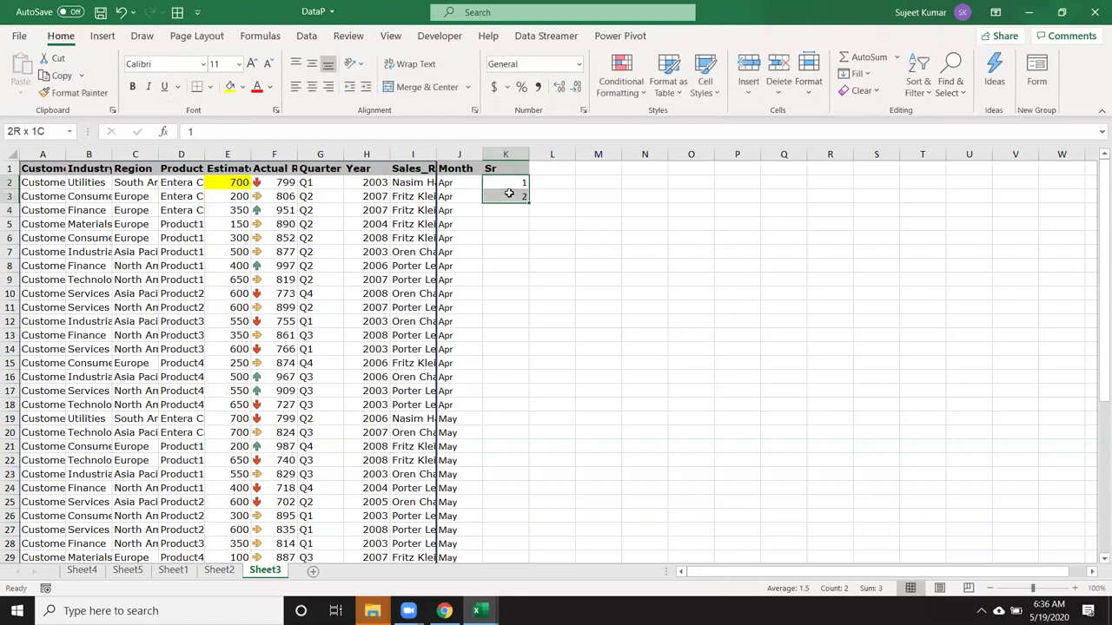
{"action": "double_click", "coordinate": [528, 203]}
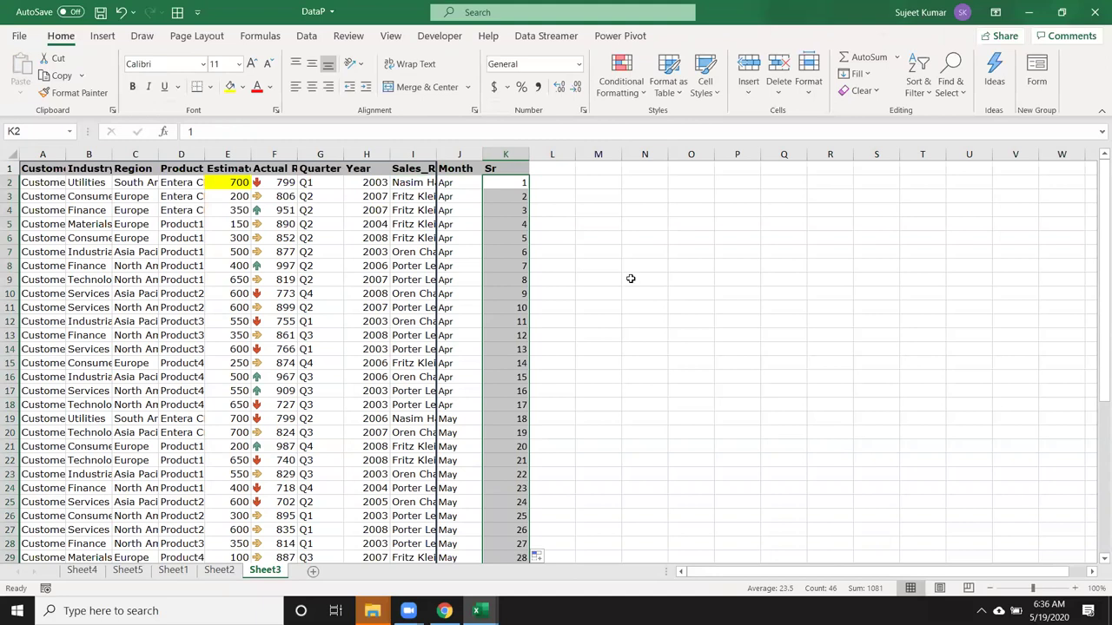
Copy the serial numbers K2:K47 and paste them below the data starting at K48
{"action": "key", "text": "ctrl+c"}
{"action": "key", "text": "ctrl+Down"}
{"action": "key", "text": "Down"}
{"action": "key", "text": "Down"}
{"action": "key", "text": "Up"}
{"action": "key", "text": "Return"}
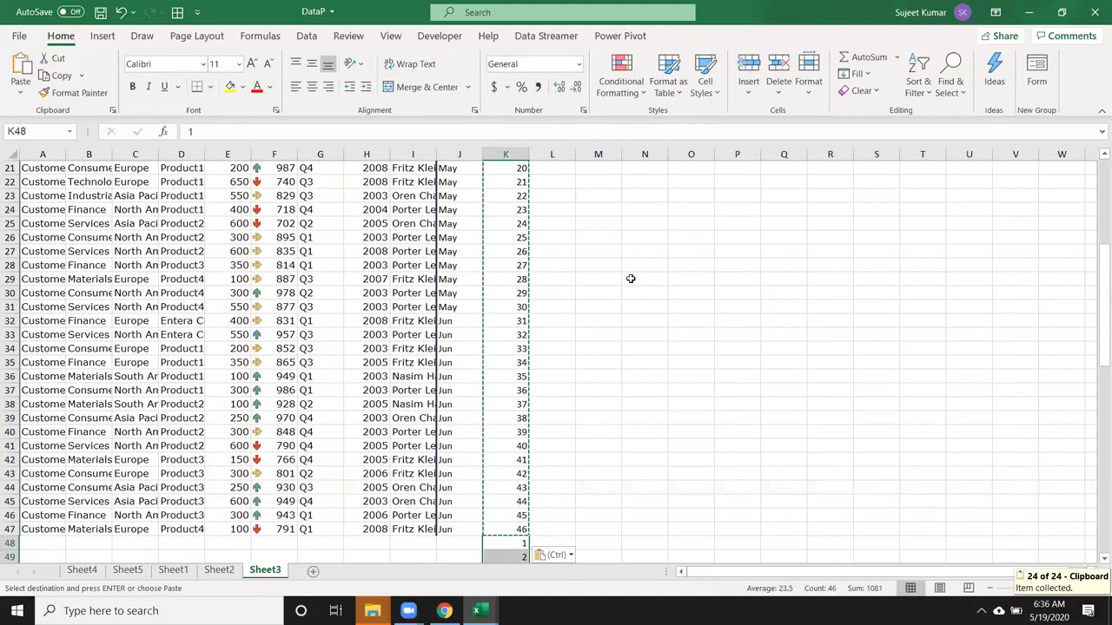
{"action": "key", "text": "Up"}
{"action": "key", "text": "ctrl+Up"}
{"action": "key", "text": "Down"}
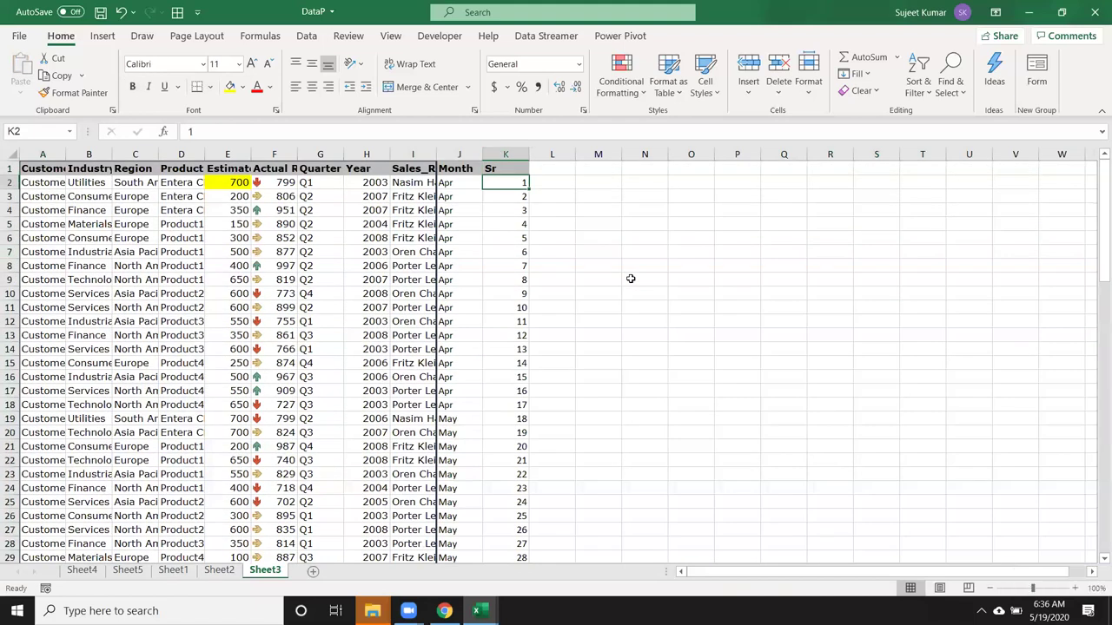
{"action": "key", "text": "ctrl+shift+Left"}
{"action": "key", "text": "Down"}
{"action": "key", "text": "Left"}
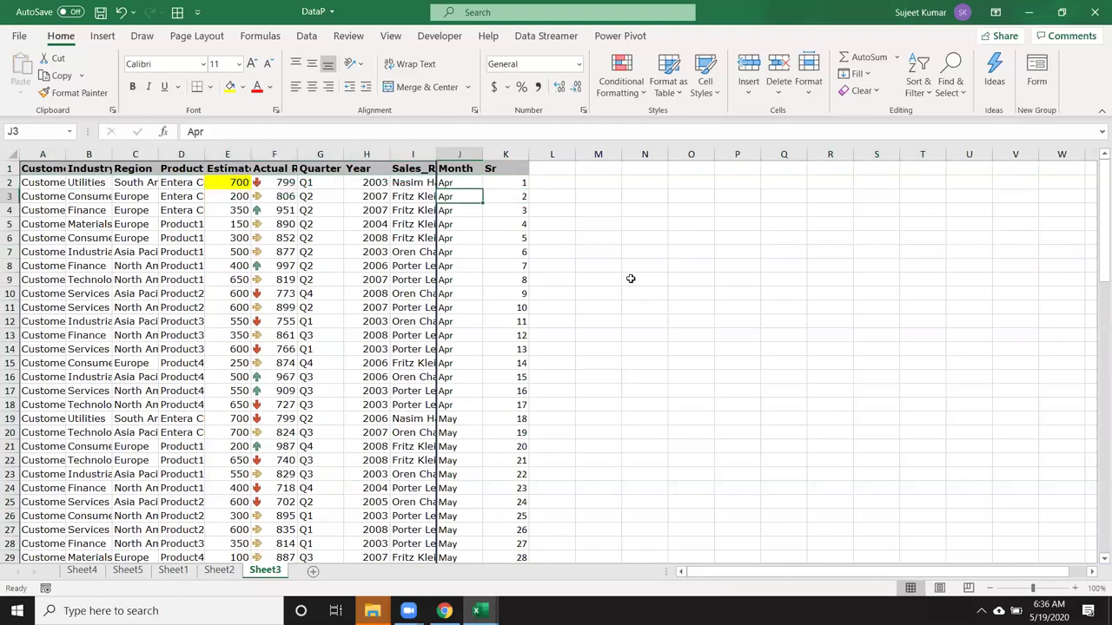
{"action": "key", "text": "ctrl+Down"}
{"action": "key", "text": "Down"}
{"action": "key", "text": "Right"}
{"action": "key", "text": "ctrl+shift+Left"}
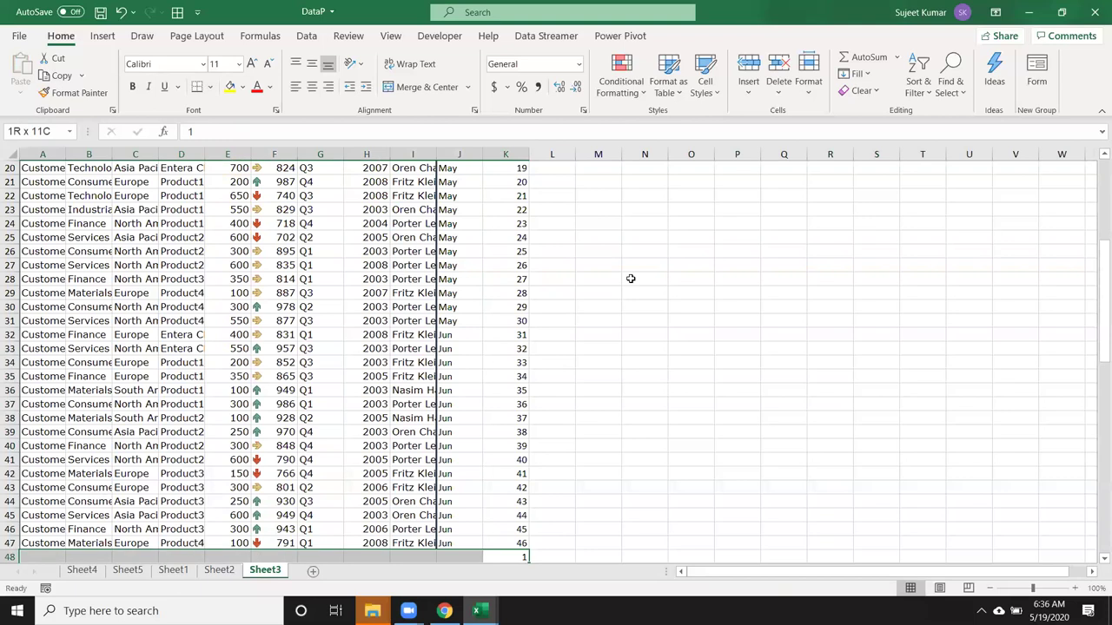
{"action": "scroll", "coordinate": [620, 303], "scroll_direction": "down", "scroll_amount": 2}
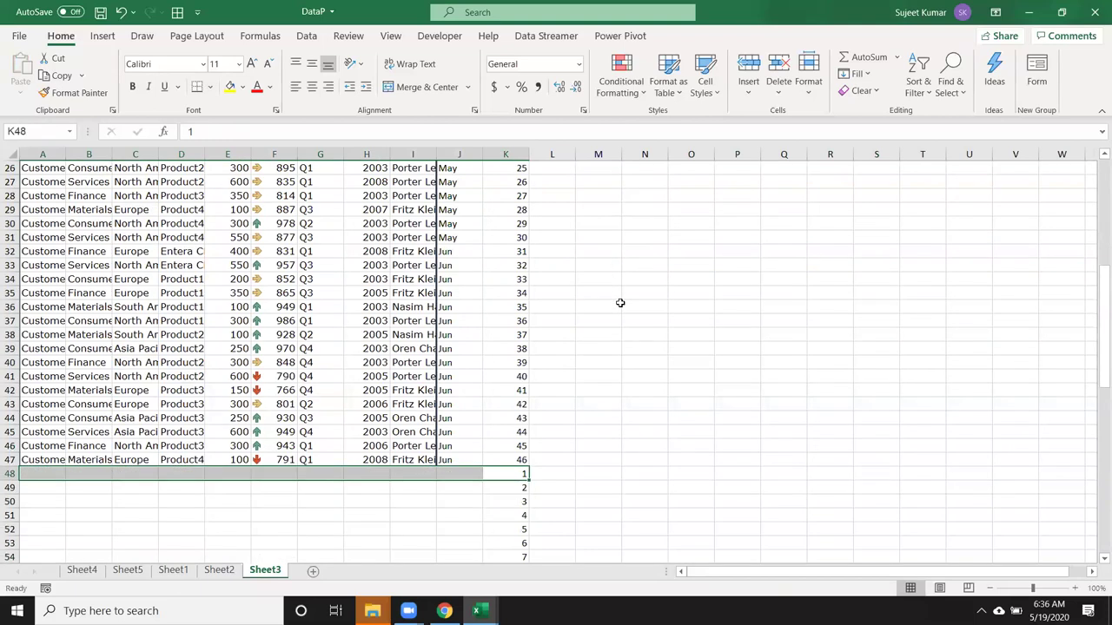
Insert a blank row at row 3 of the Sheet3 data
{"action": "key", "text": "ctrl+Up"}
{"action": "key", "text": "Down"}
{"action": "key", "text": "shift+Down"}
{"action": "key", "text": "shift+space"}
{"action": "key", "text": "Down"}
{"action": "key", "text": "shift+space"}
{"action": "key", "text": "ctrl+shift+plus"}
{"action": "key", "text": "Up"}
Type 1 in the blank row's helper cell, then delete row 3 again
{"action": "key", "text": "Down"}
{"action": "type", "text": "1"}
{"action": "key", "text": "Up"}
{"action": "key", "text": "Left"}
{"action": "key", "text": "Down"}
{"action": "key", "text": "Right"}
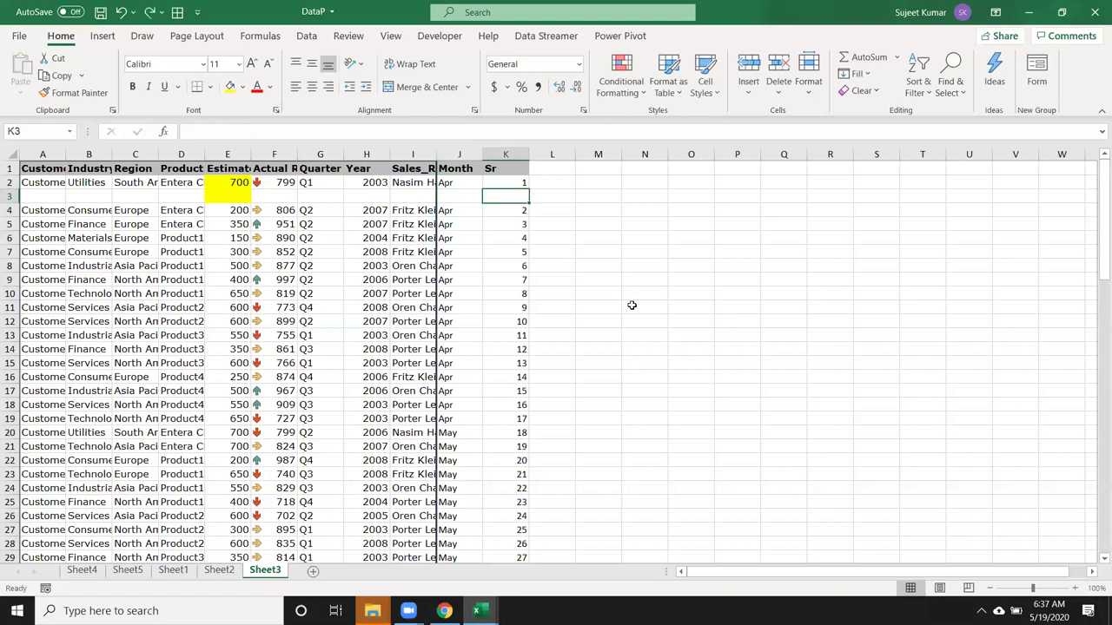
{"action": "key", "text": "shift+space"}
{"action": "key", "text": "ctrl+minus"}
{"action": "key", "text": "ctrl+Up"}
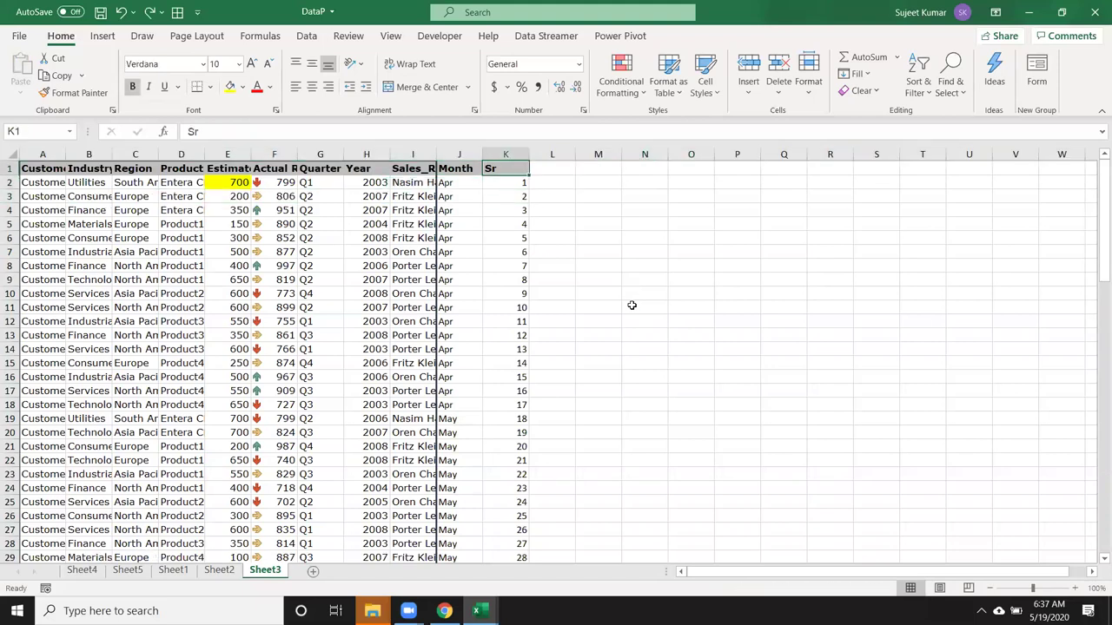
Sort the Sr helper column smallest to largest to interleave blank rows, then clear column K
{"action": "left_click", "coordinate": [923, 97]}
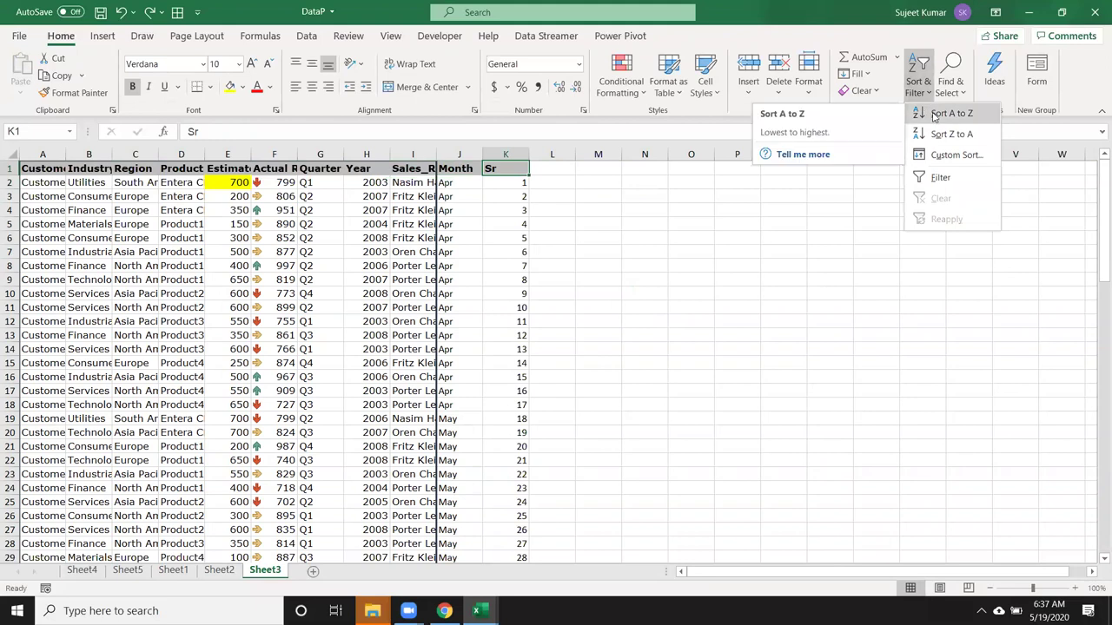
{"action": "left_click", "coordinate": [934, 114]}
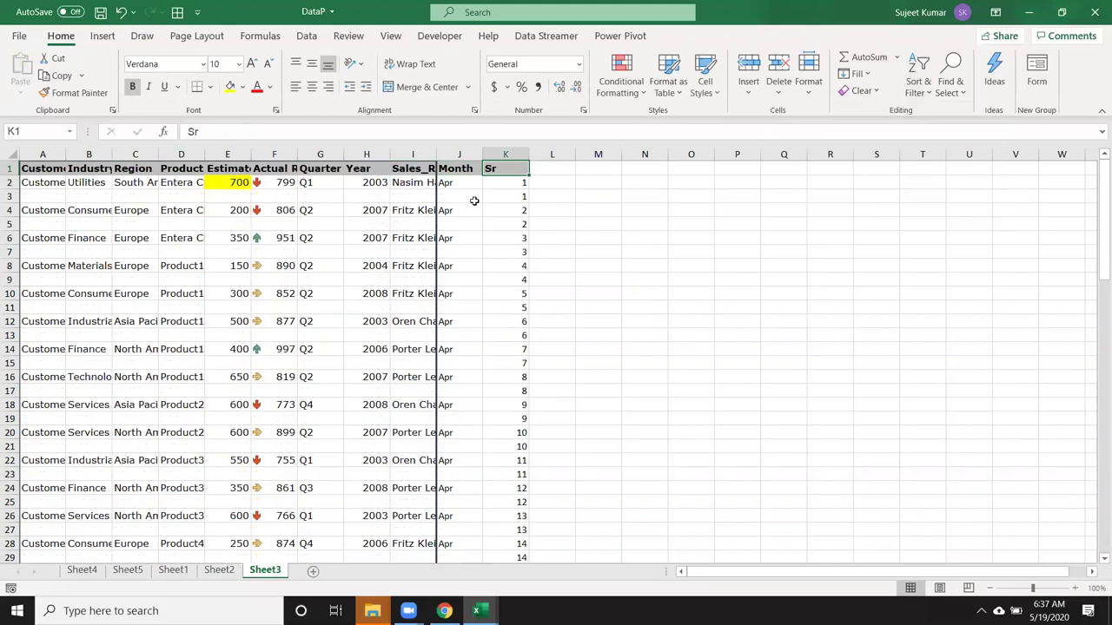
{"action": "scroll", "coordinate": [472, 272], "scroll_direction": "down", "scroll_amount": 12}
{"action": "scroll", "coordinate": [486, 243], "scroll_direction": "down", "scroll_amount": 7}
{"action": "scroll", "coordinate": [527, 180], "scroll_direction": "down", "scroll_amount": 5}
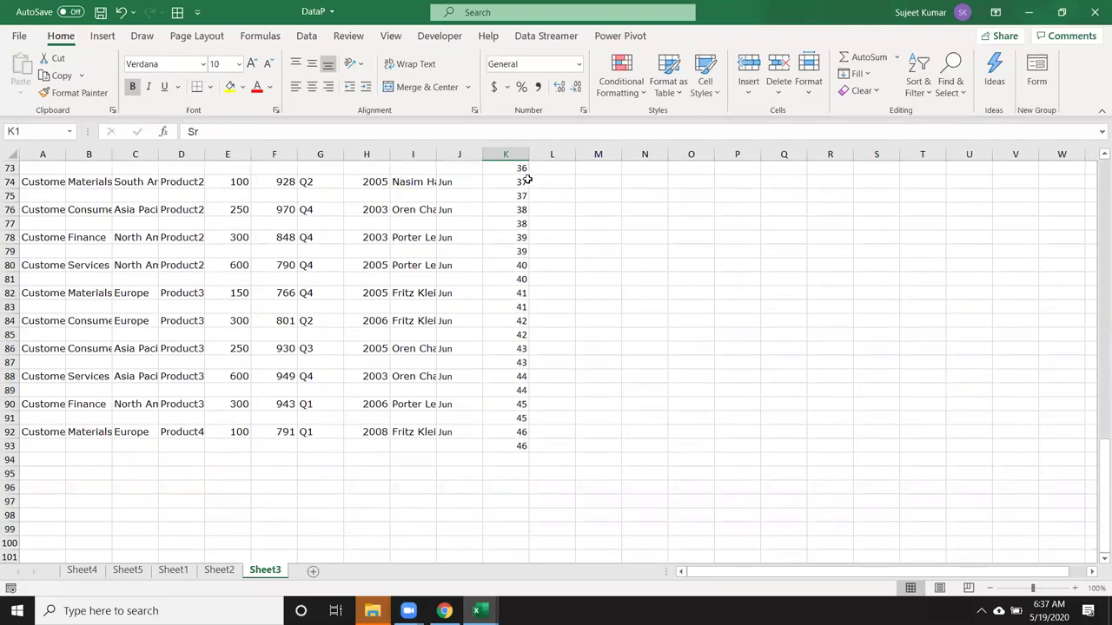
{"action": "left_click", "coordinate": [513, 153]}
{"action": "key", "text": "Delete"}
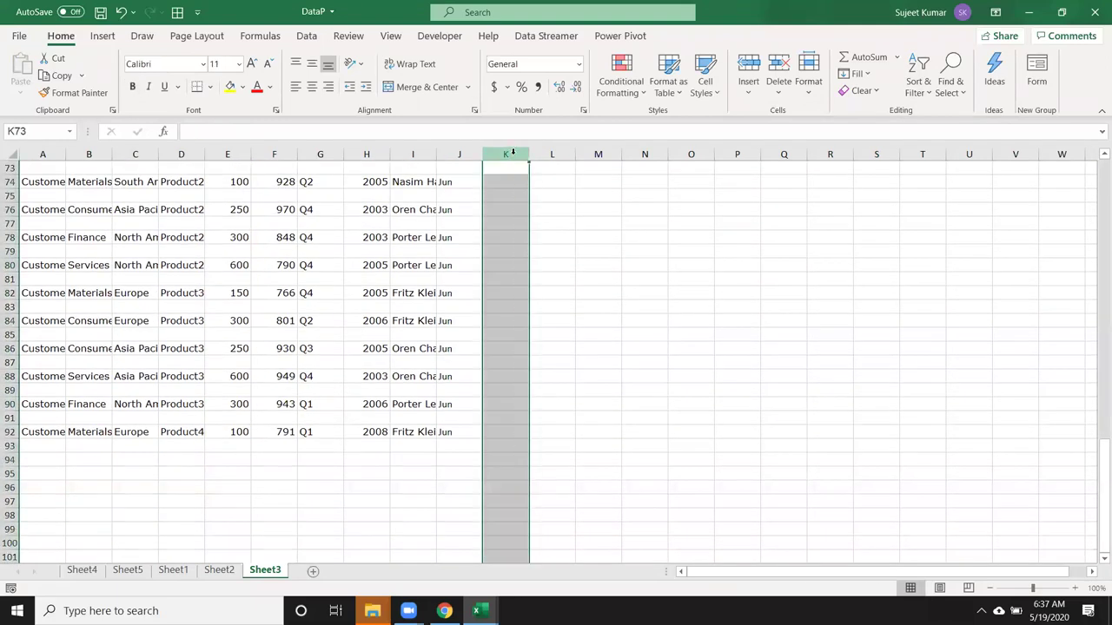
Select the table range A1:J92 from the headers down through the spaced-out records
{"action": "key", "text": "Up"}
{"action": "key", "text": "Left"}
{"action": "key", "text": "Left"}
{"action": "key", "text": "Home"}
{"action": "key", "text": "Right"}
{"action": "key", "text": "Right"}
{"action": "key", "text": "Right"}
{"action": "key", "text": "Right"}
{"action": "key", "text": "Right"}
{"action": "key", "text": "Right"}
{"action": "key", "text": "Right"}
{"action": "key", "text": "Right"}
{"action": "key", "text": "Right"}
{"action": "key", "text": "Right"}
{"action": "key", "text": "Left"}
{"action": "key", "text": "ctrl+Up"}
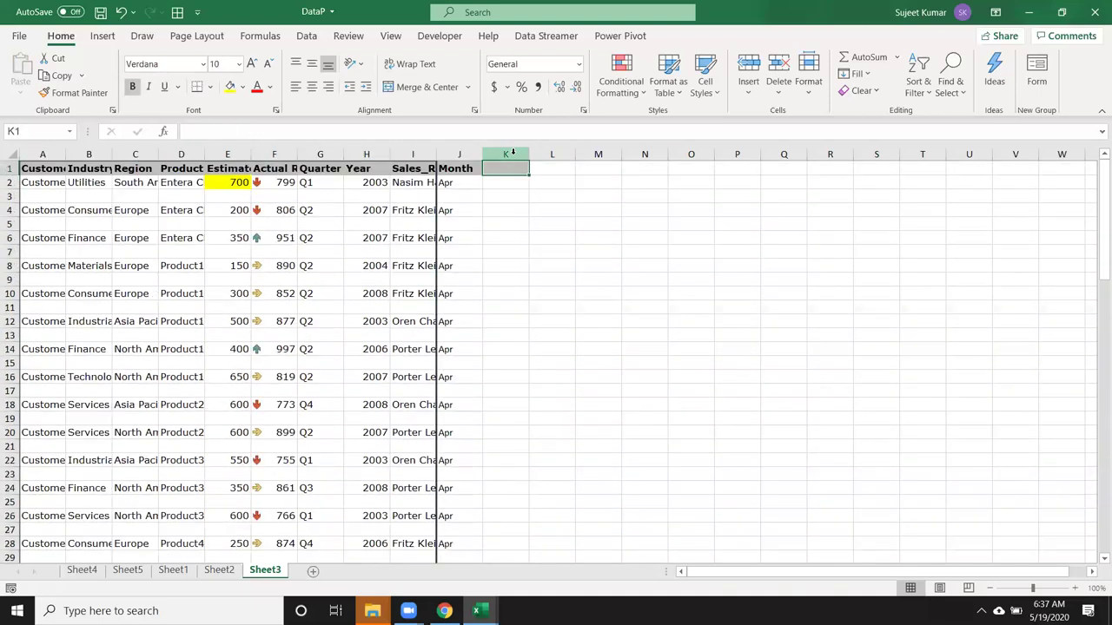
{"action": "key", "text": "Left"}
{"action": "key", "text": "ctrl+shift+Left"}
{"action": "key", "text": "shift+Down"}
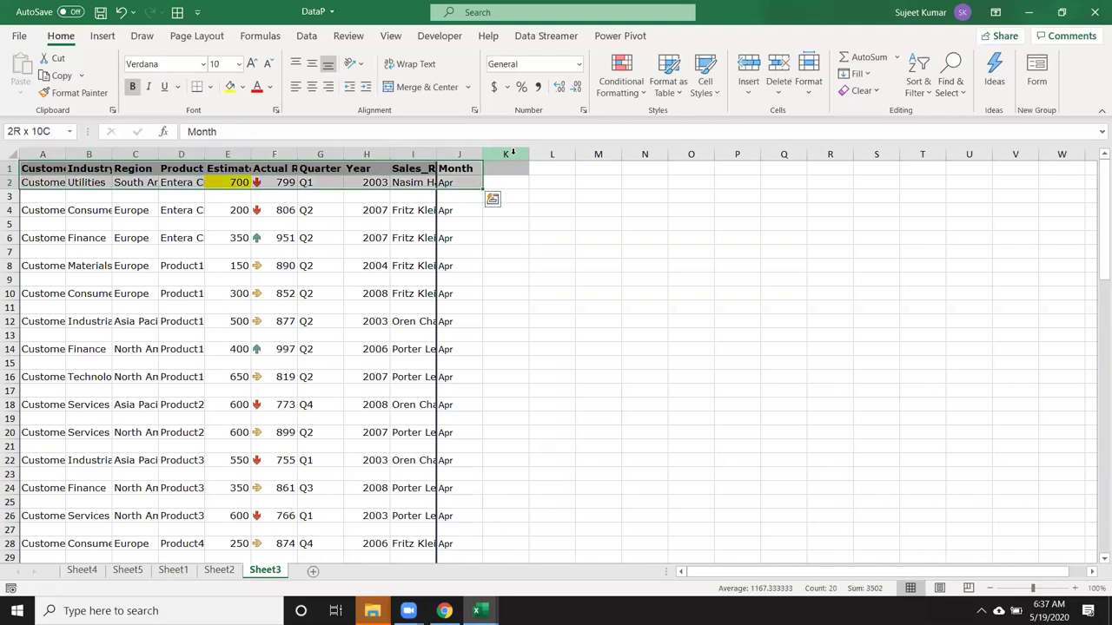
{"action": "key", "text": "shift+Down"}
{"action": "key", "text": "shift+Down"}
{"action": "key", "text": "shift+Down"}
{"action": "key", "text": "shift+Down"}
{"action": "key", "text": "shift+Down"}
{"action": "key", "text": "shift+Down"}
{"action": "key", "text": "shift+Down"}
{"action": "key", "text": "shift+Down"}
{"action": "key", "text": "shift+Down"}
{"action": "key", "text": "shift+Down"}
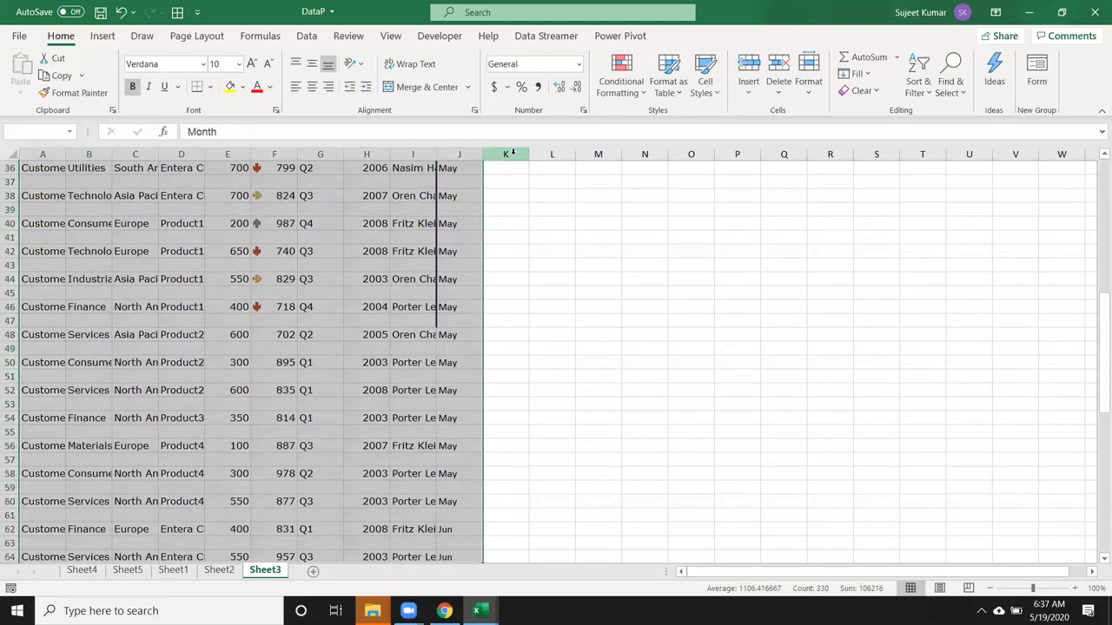
{"action": "key", "text": "shift+Down"}
{"action": "key", "text": "shift+Down"}
{"action": "key", "text": "shift+Down"}
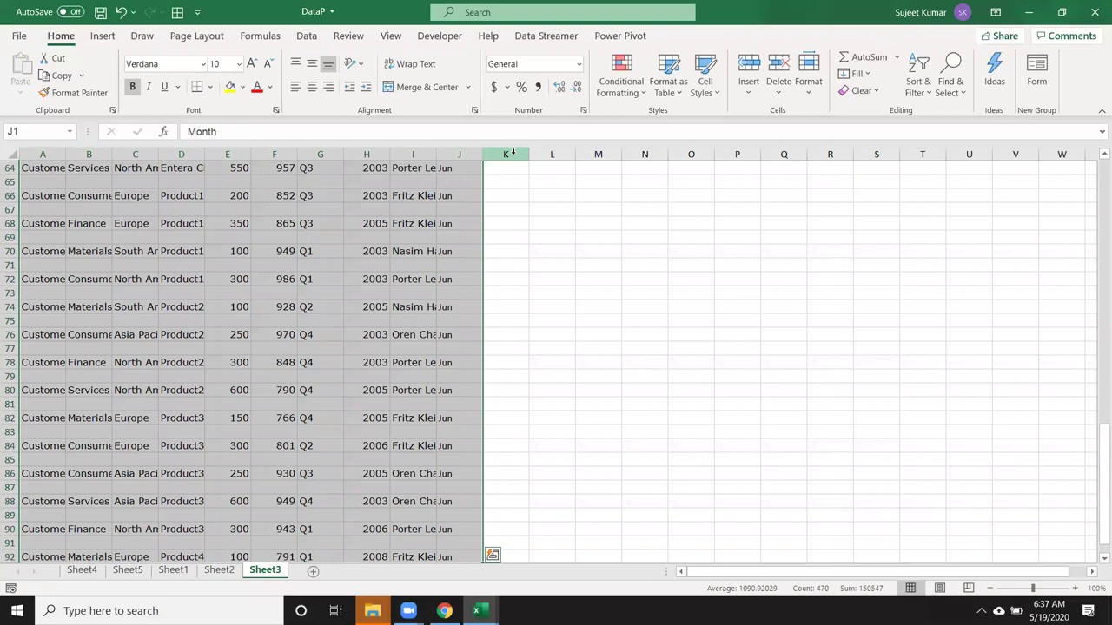
{"action": "scroll", "coordinate": [509, 171], "scroll_direction": "down", "scroll_amount": 4}
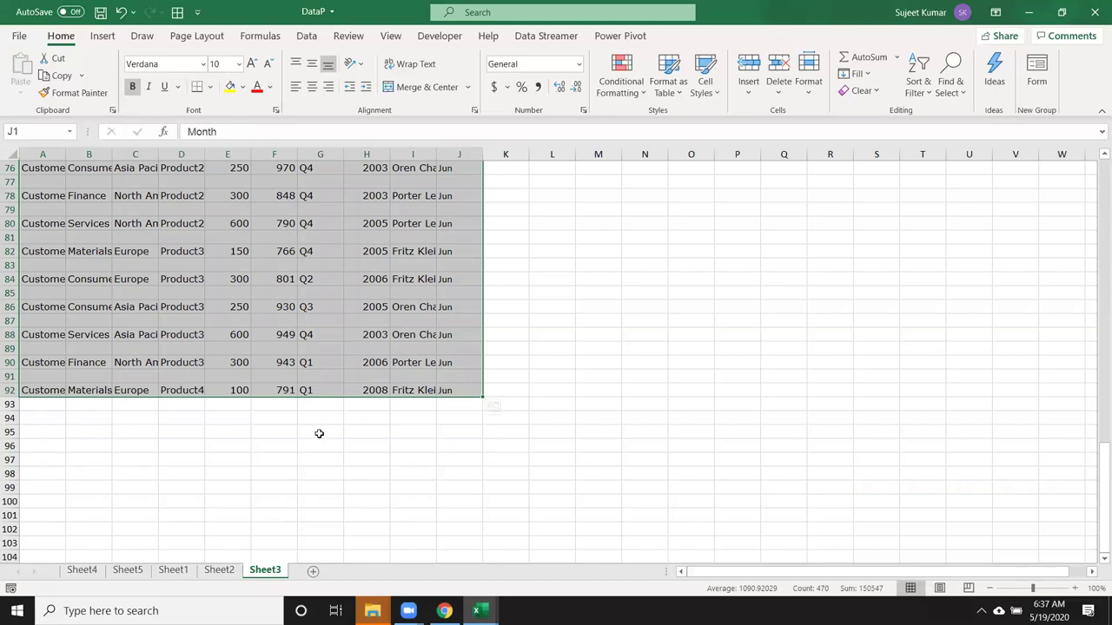
Custom-sort the selection by Customer, A to Z, so the blank rows fall below the records
{"action": "left_click", "coordinate": [929, 90]}
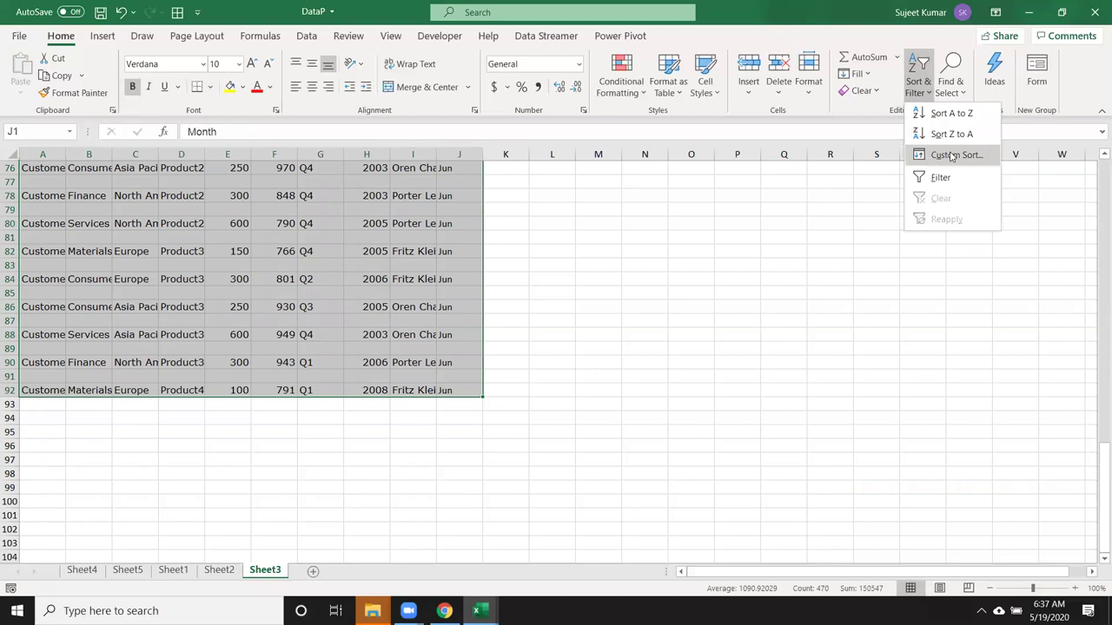
{"action": "left_click", "coordinate": [951, 154]}
{"action": "left_click", "coordinate": [443, 233]}
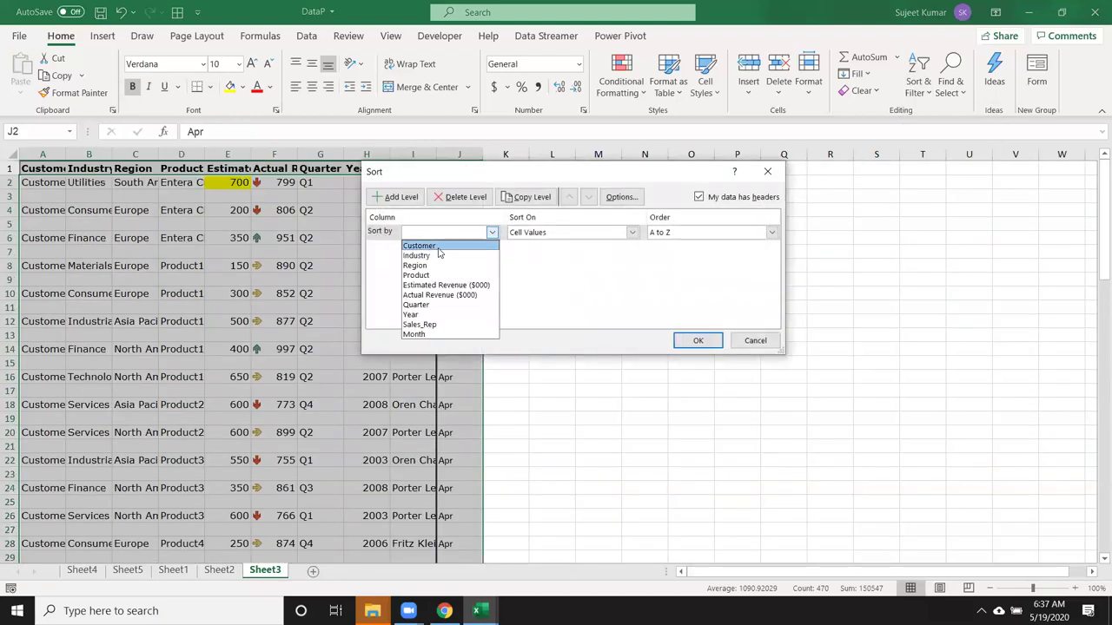
{"action": "left_click", "coordinate": [439, 250]}
{"action": "left_click", "coordinate": [698, 341]}
{"action": "scroll", "coordinate": [397, 319], "scroll_direction": "down", "scroll_amount": 2}
{"action": "scroll", "coordinate": [397, 319], "scroll_direction": "down", "scroll_amount": 5}
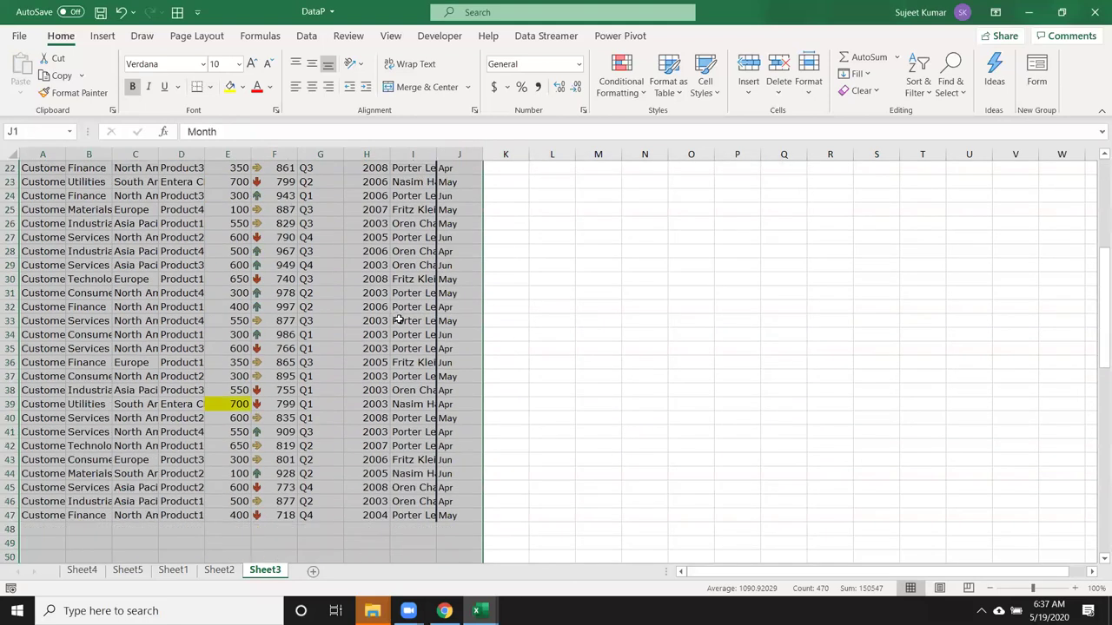
{"action": "scroll", "coordinate": [397, 319], "scroll_direction": "down", "scroll_amount": 10}
{"action": "scroll", "coordinate": [398, 318], "scroll_direction": "down", "scroll_amount": 2}
{"action": "scroll", "coordinate": [398, 319], "scroll_direction": "up", "scroll_amount": 5}
{"action": "scroll", "coordinate": [399, 319], "scroll_direction": "up", "scroll_amount": 5}
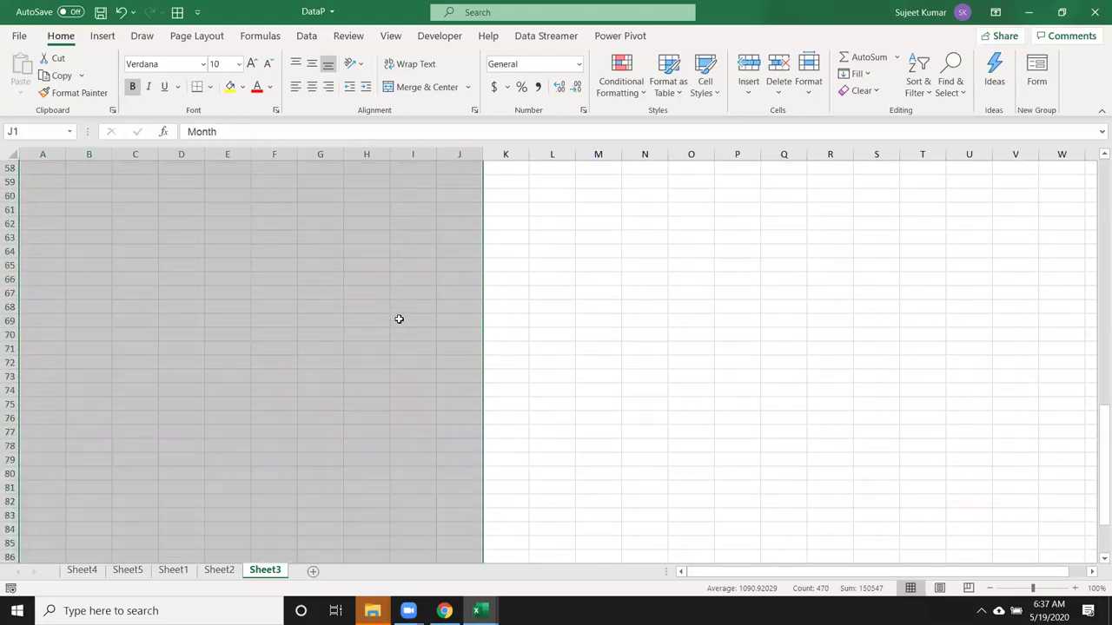
{"action": "scroll", "coordinate": [397, 320], "scroll_direction": "up", "scroll_amount": 5}
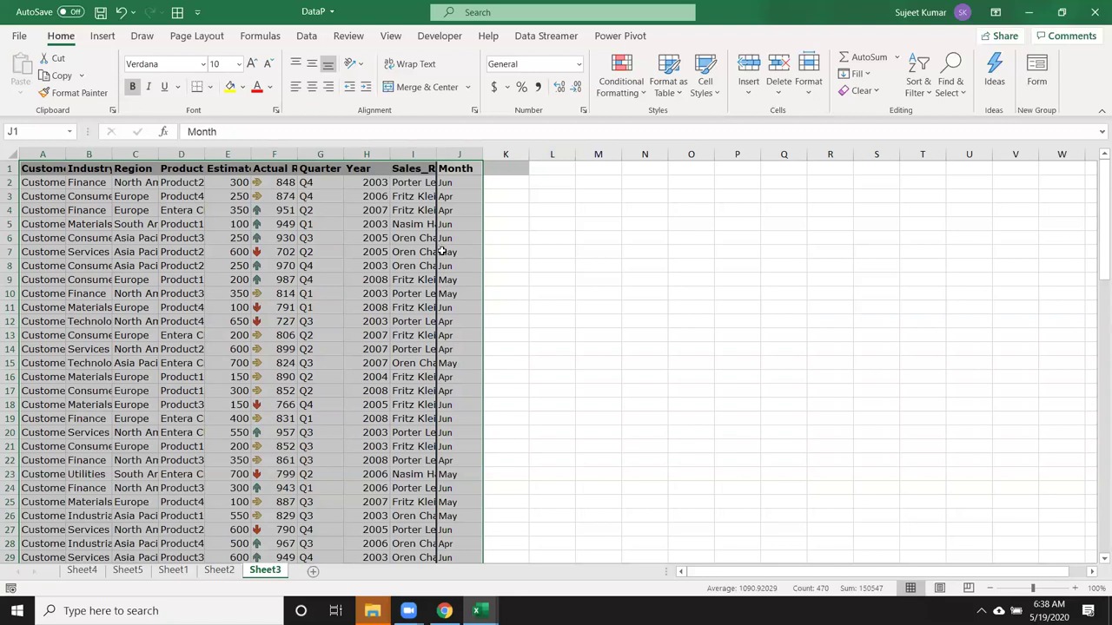
Enter =NOW() in cell M2 so it shows the current date and time, 5/19/2020 6:38
{"action": "left_click", "coordinate": [533, 244]}
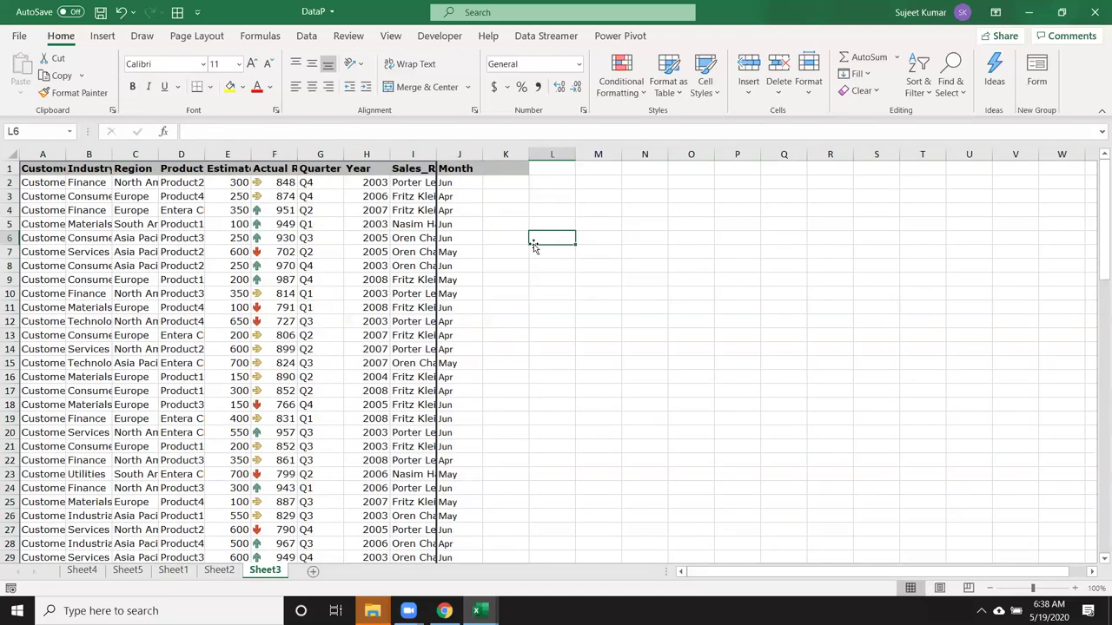
{"action": "left_click", "coordinate": [589, 180]}
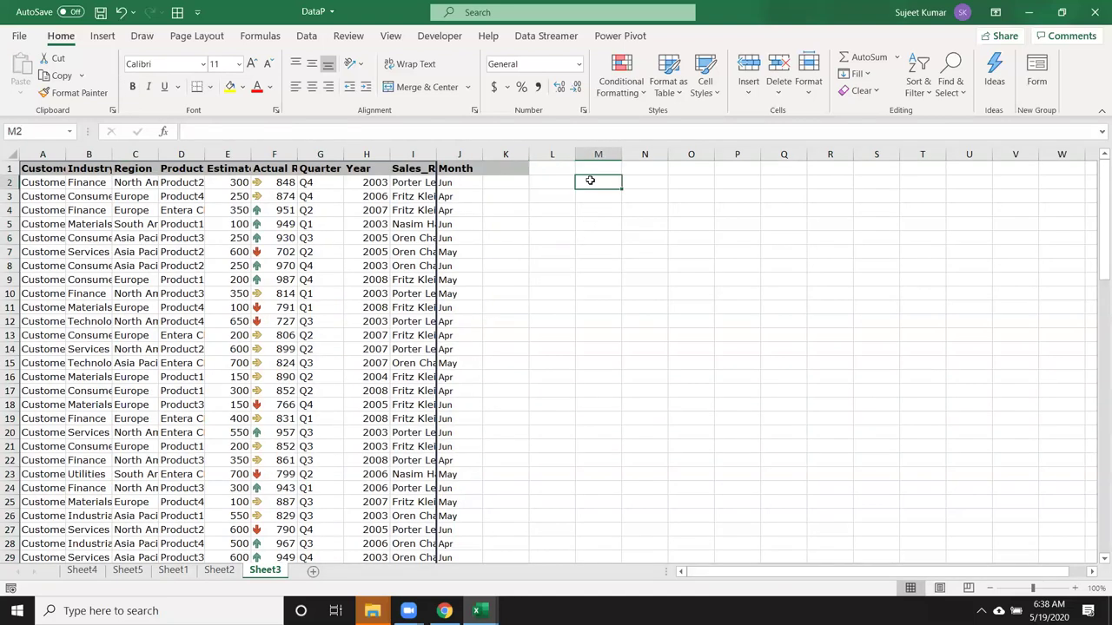
{"action": "type", "text": "=no"}
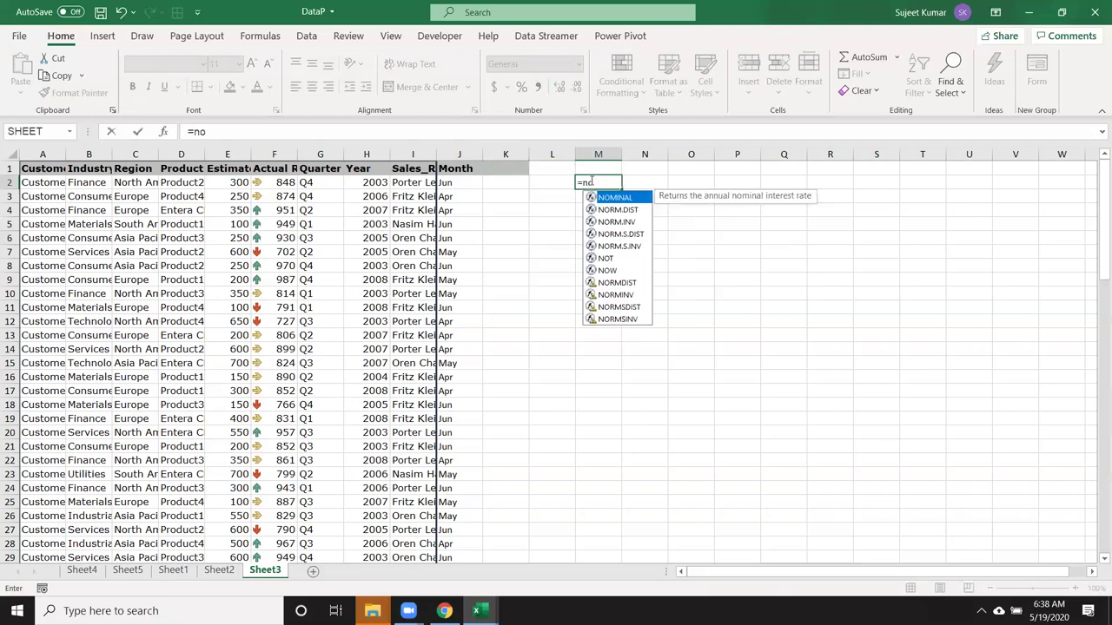
{"action": "key", "text": "Tab"}
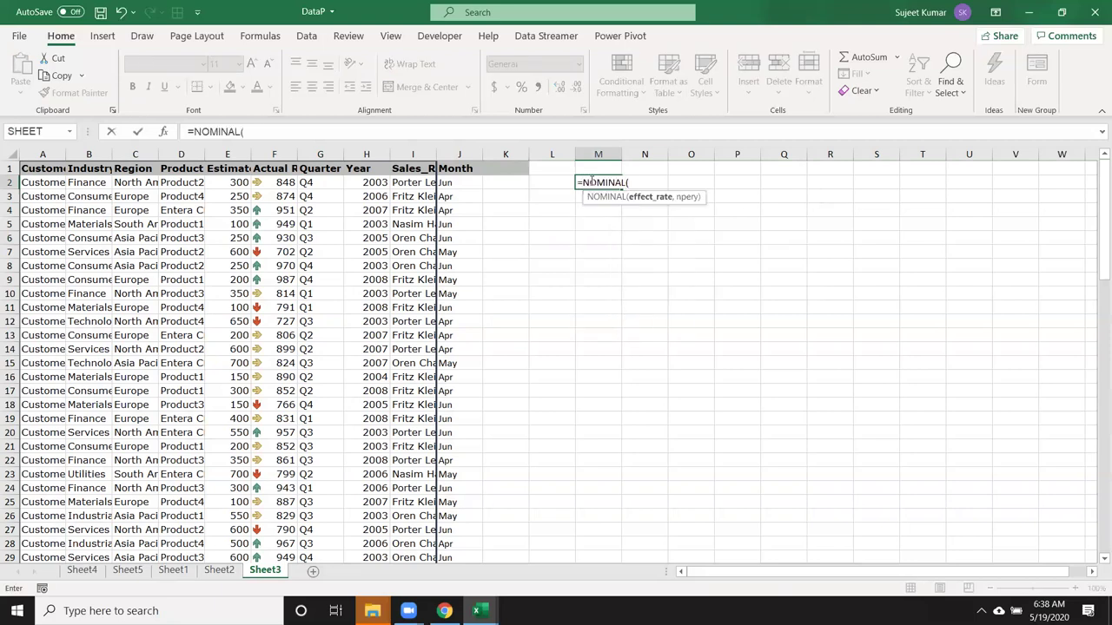
{"action": "key", "text": "BackSpace"}
{"action": "key", "text": "BackSpace"}
{"action": "key", "text": "BackSpace"}
{"action": "key", "text": "BackSpace"}
{"action": "key", "text": "BackSpace"}
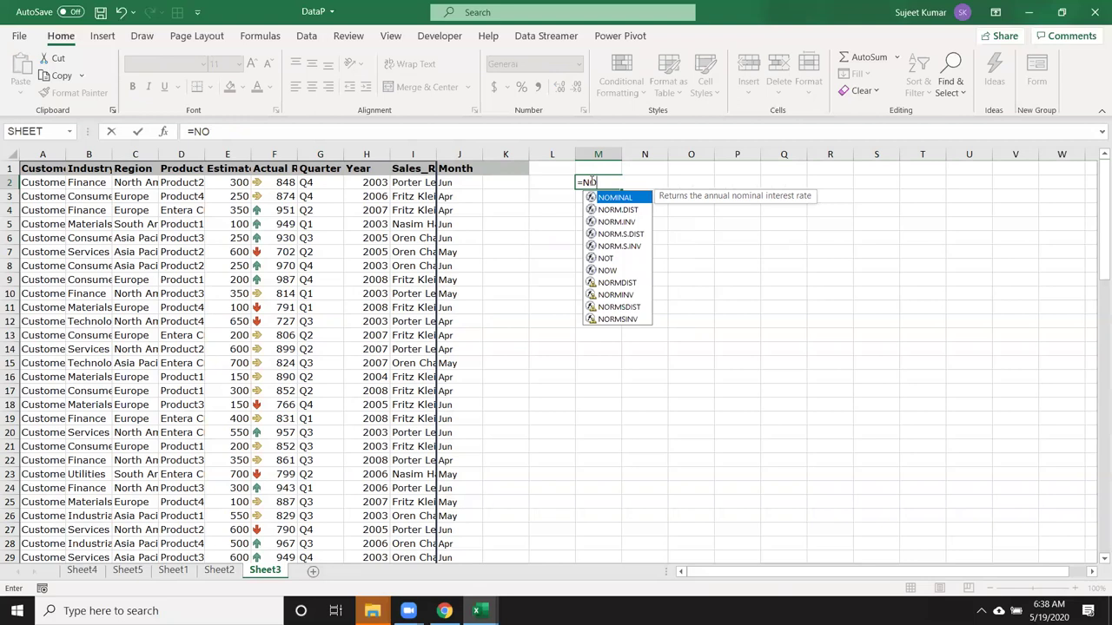
{"action": "type", "text": "w"}
{"action": "key", "text": "Tab"}
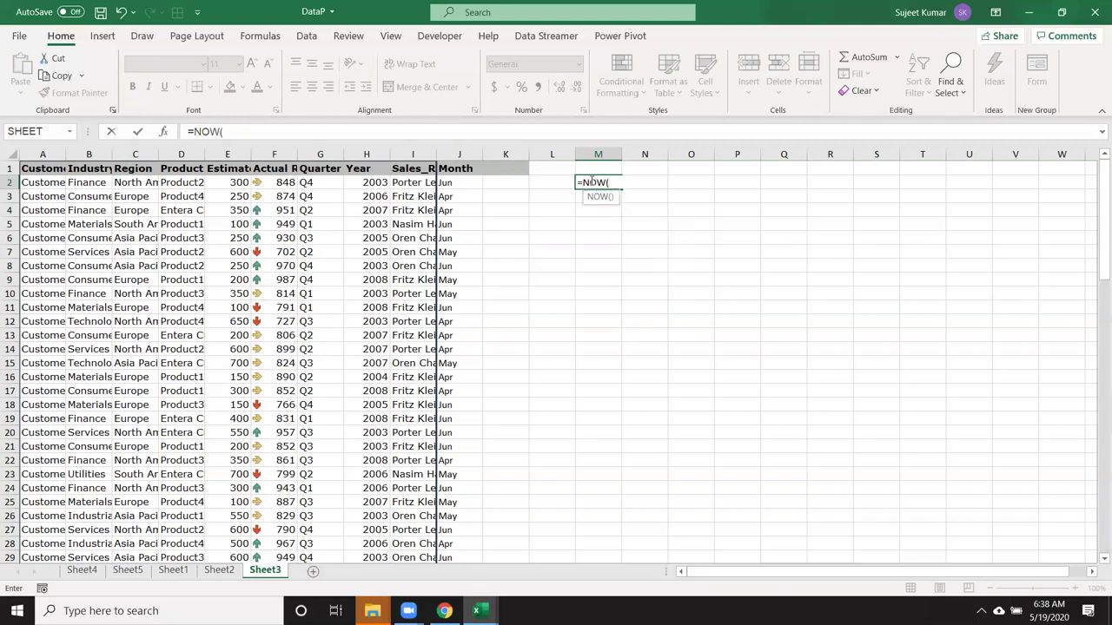
{"action": "type", "text": ")"}
{"action": "key", "text": "ctrl+Return"}
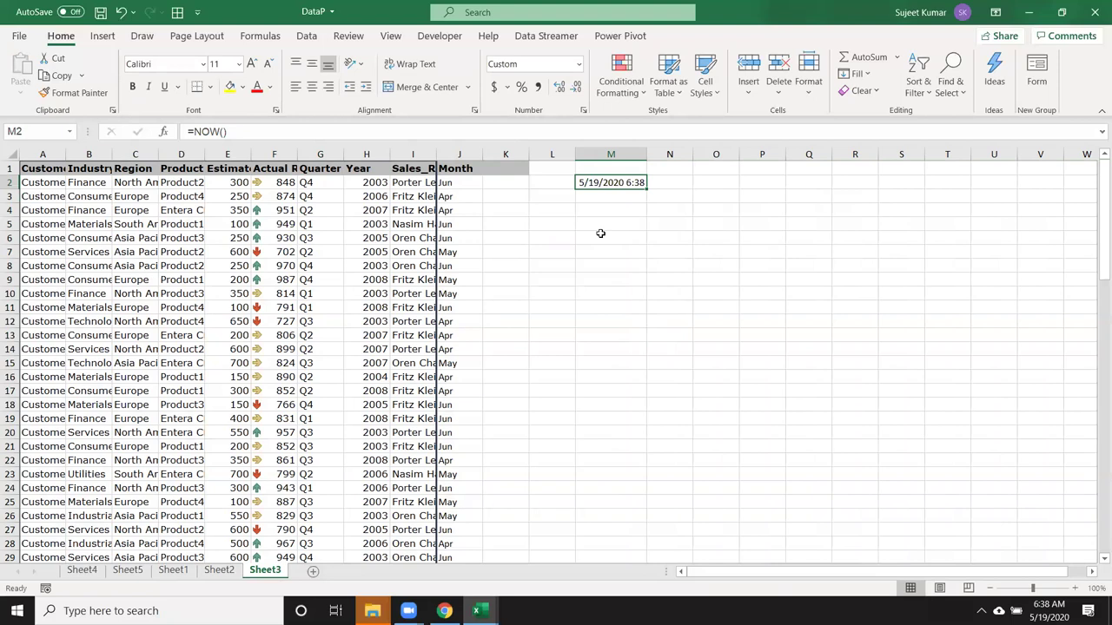
{"action": "left_click", "coordinate": [607, 212]}
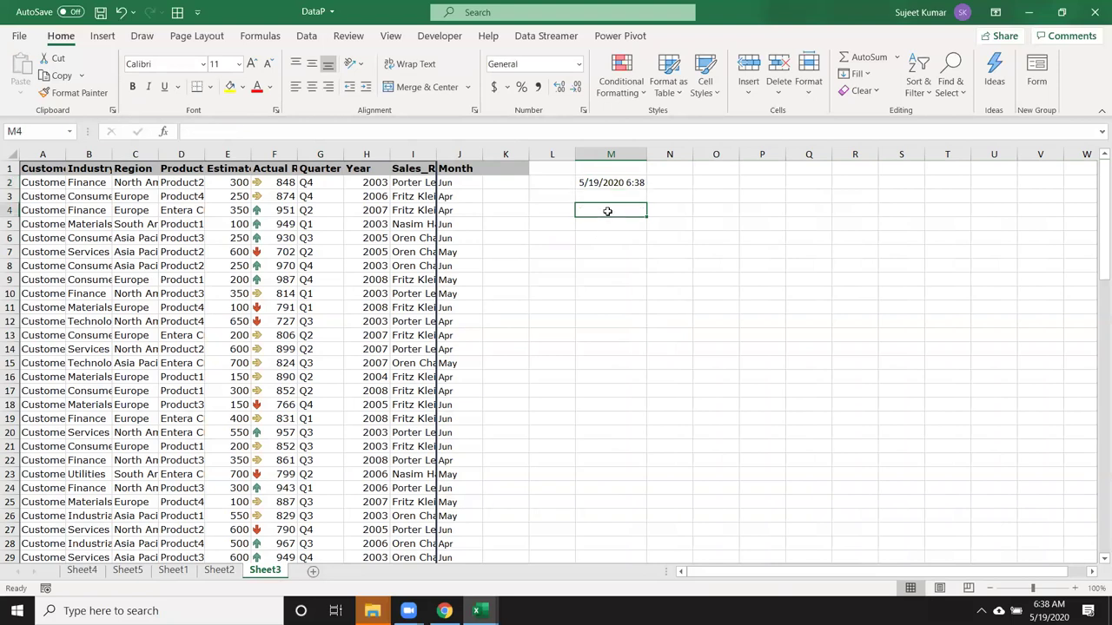
Minimise Excel with Windows+D to reveal the training-institute desktop wallpaper
{"action": "key", "text": "super+d"}
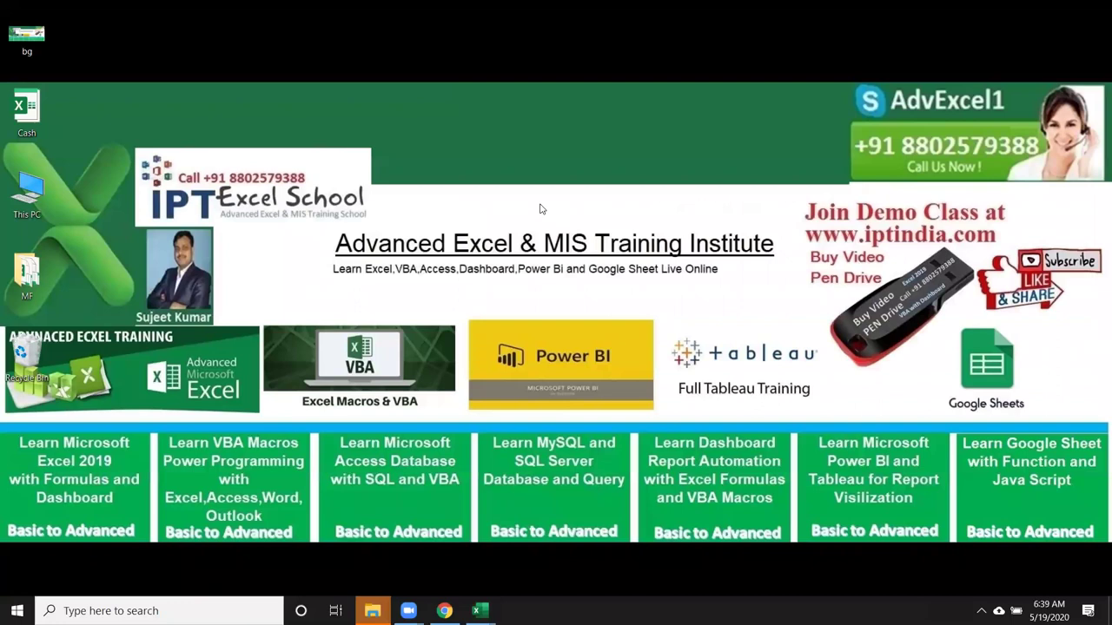